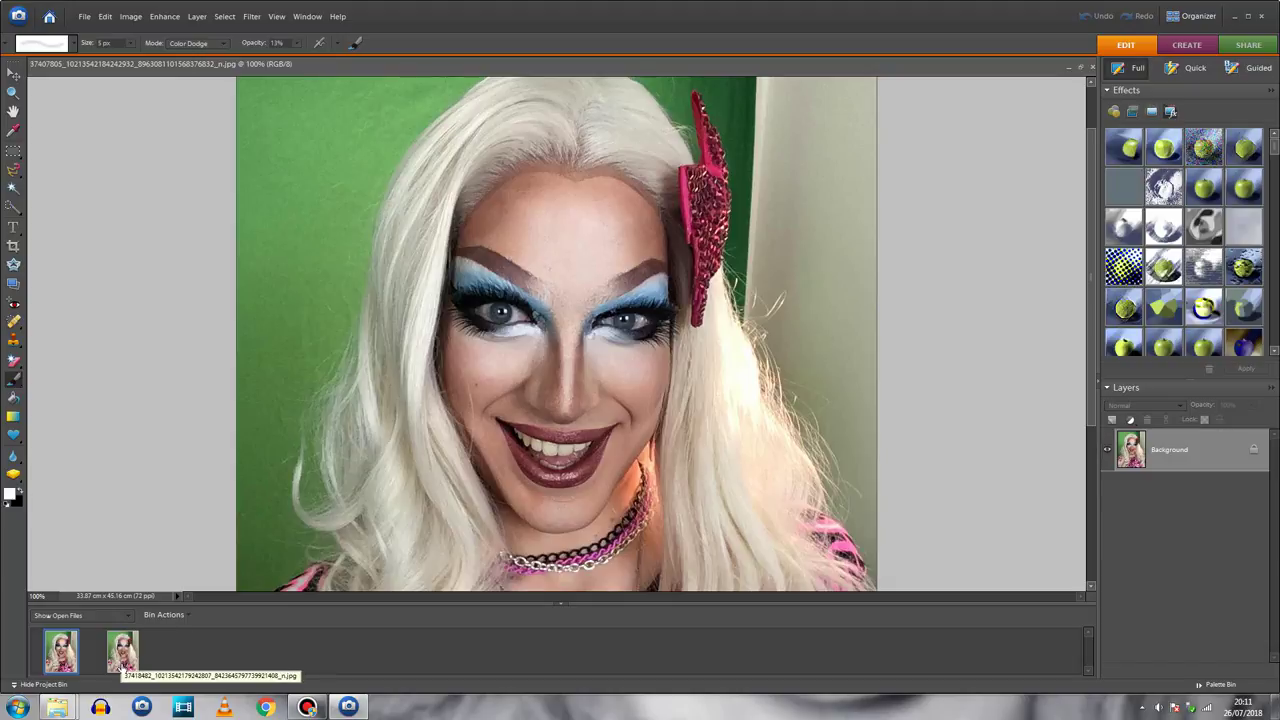
- Compare the two open portrait photos by switching between them, ending on the first one
click(123, 660)
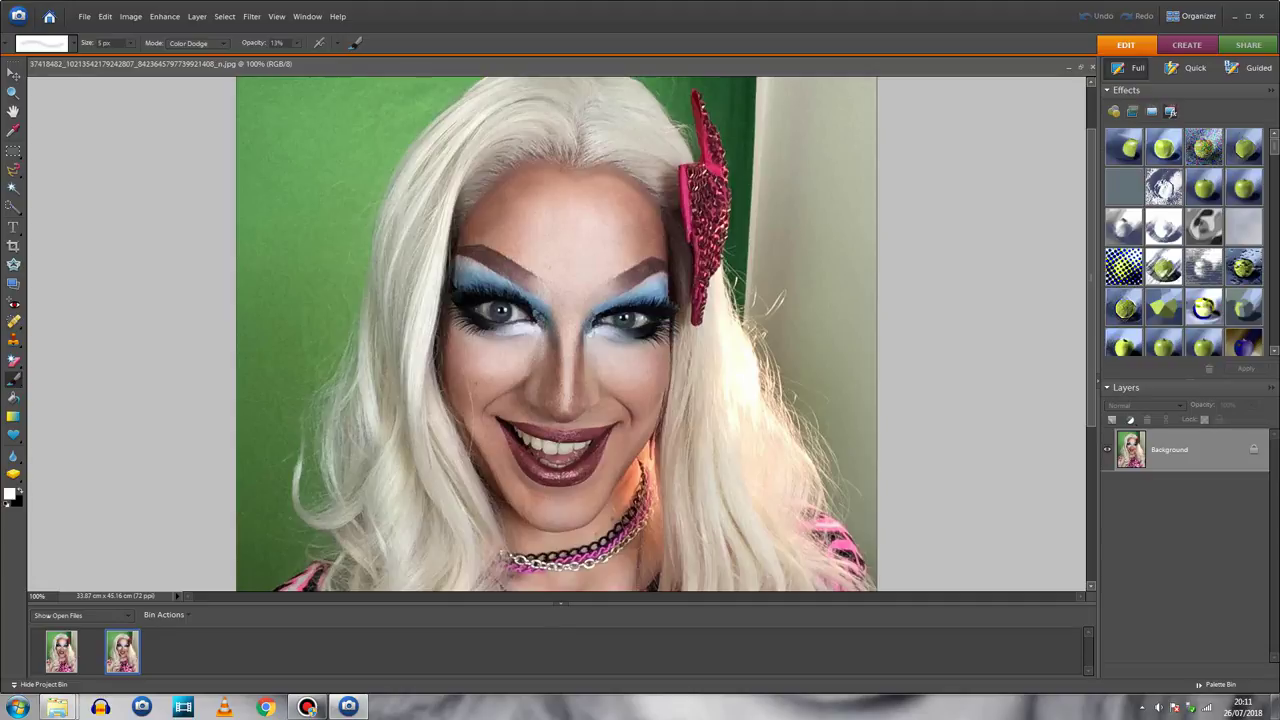
click(62, 652)
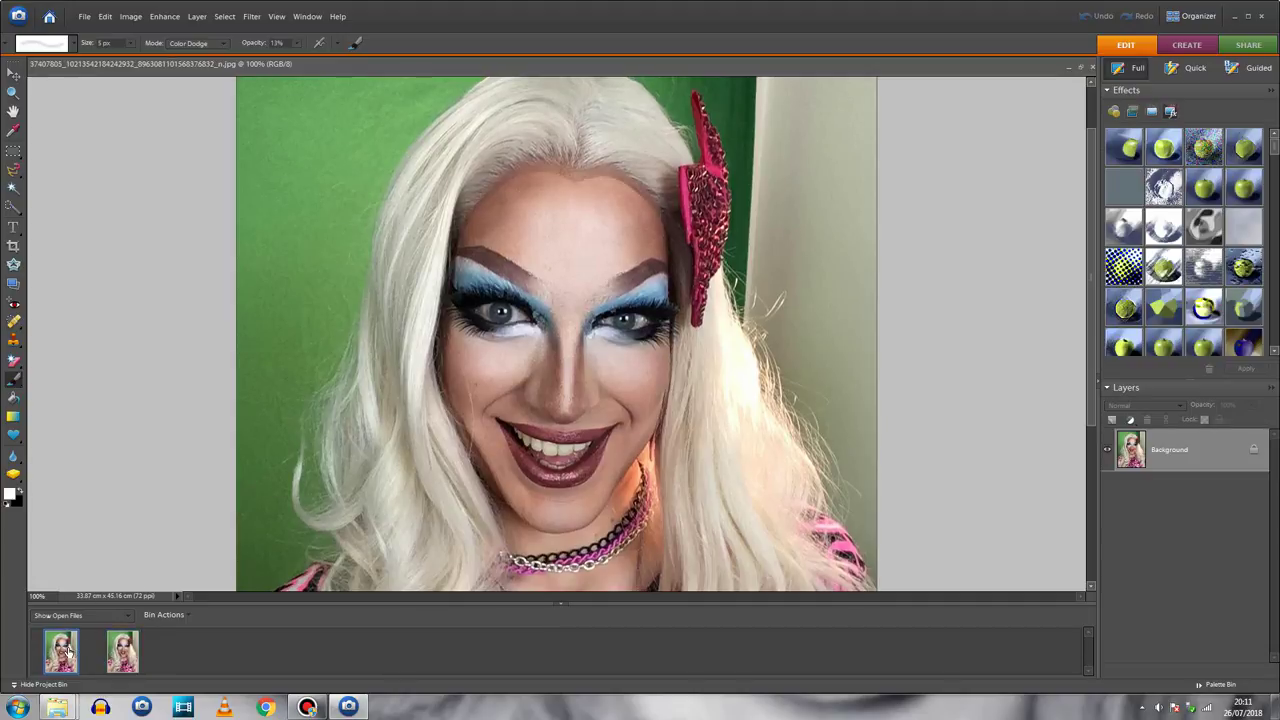
click(122, 652)
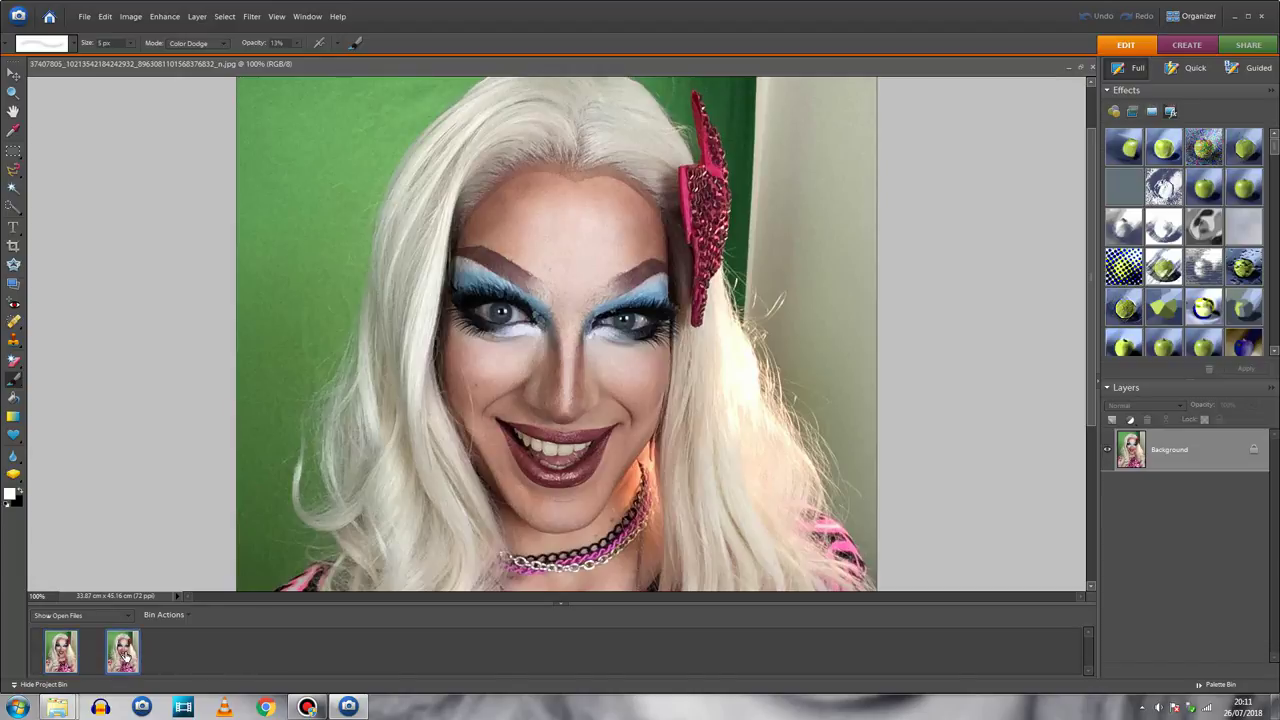
click(62, 652)
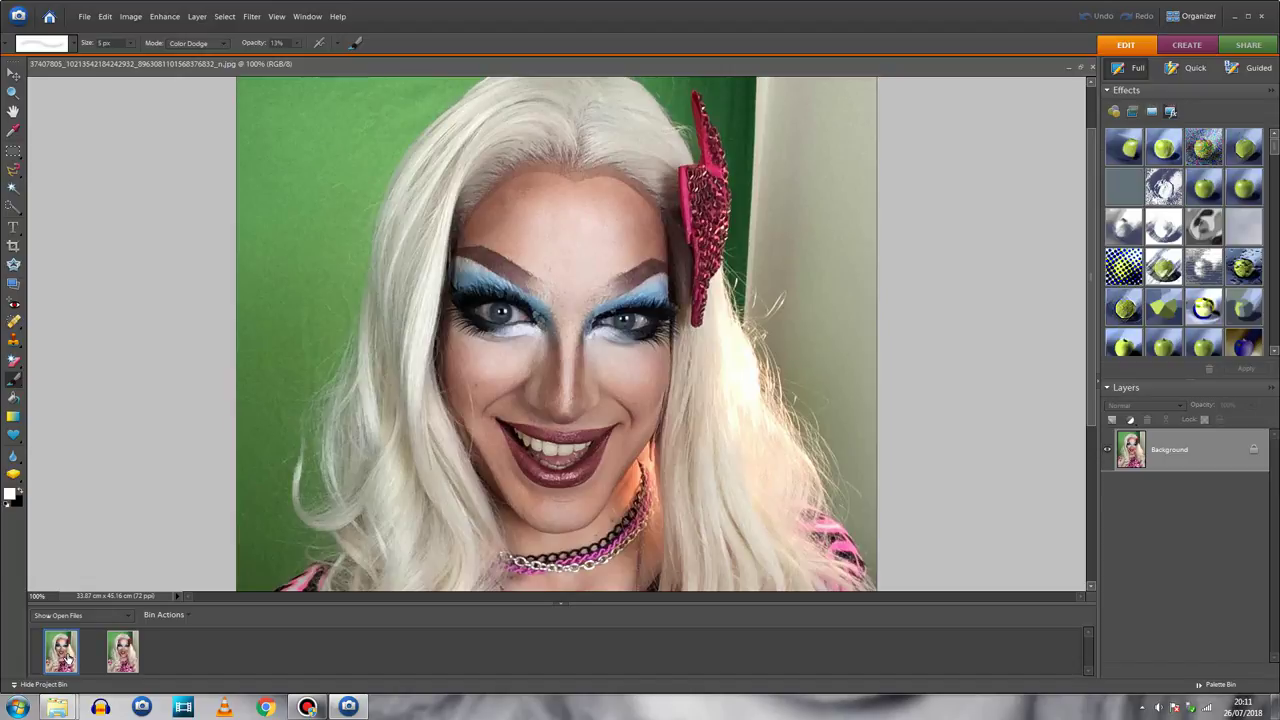
- Adjust the portrait's RGB input levels, setting the shadows to 27 and the midtones to 1.30
key(ctrl+minus)
key(ctrl+minus)
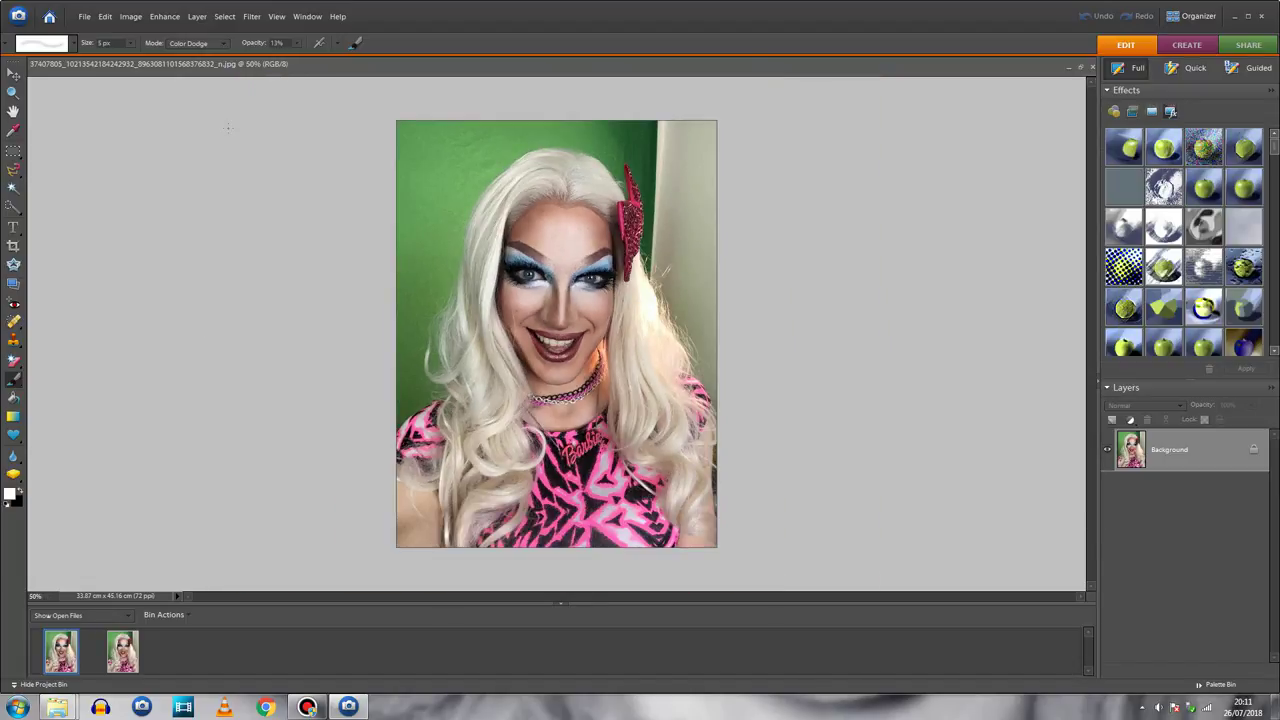
click(162, 16)
mouse_move(306, 128)
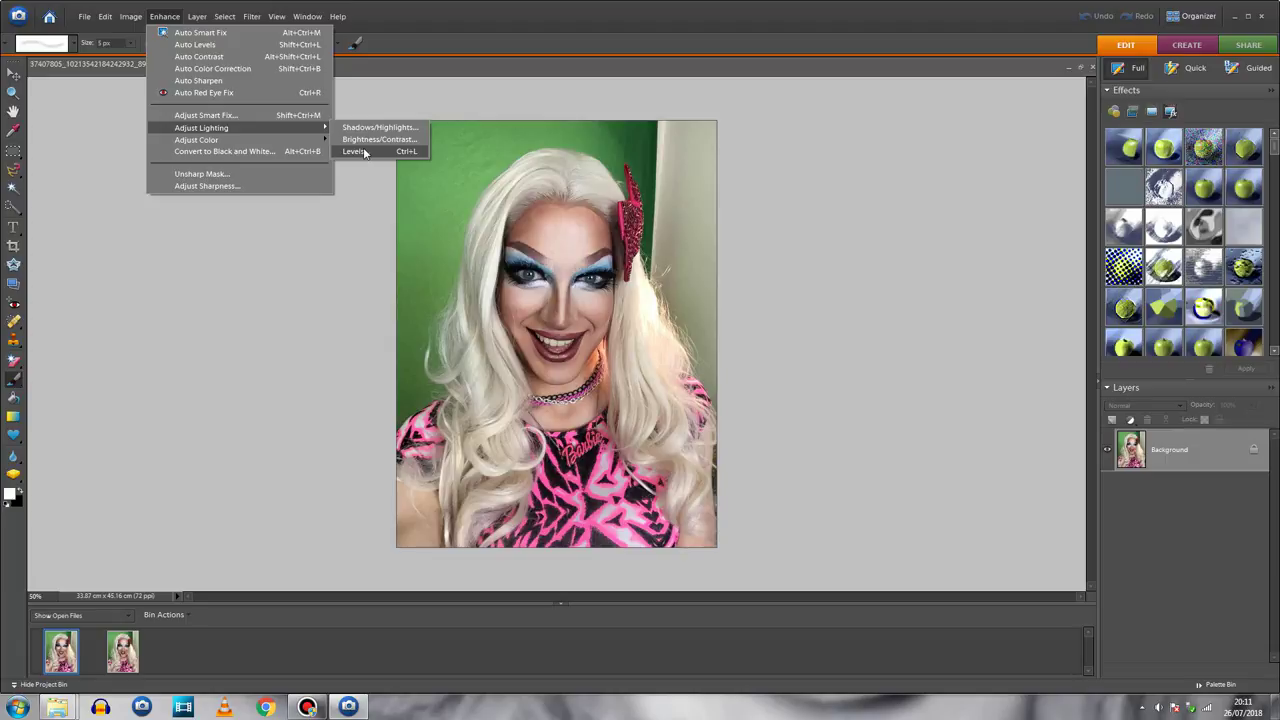
click(358, 151)
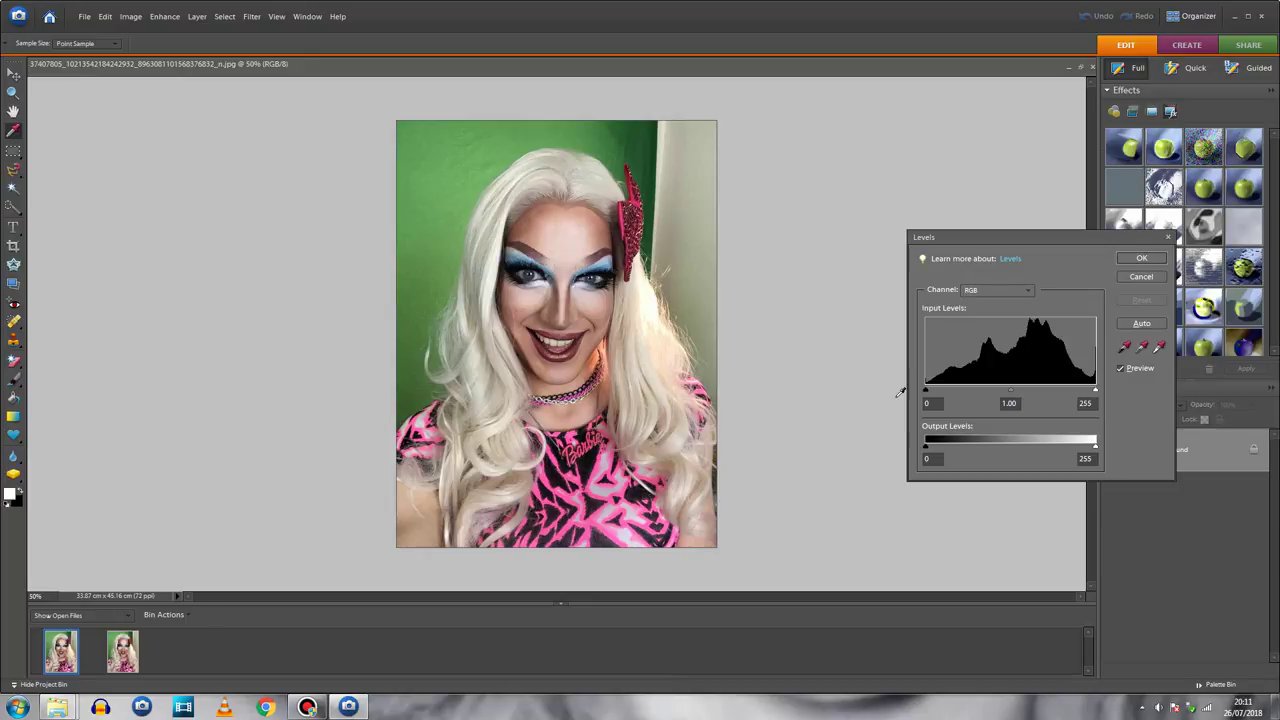
drag(1010, 390, 995, 392)
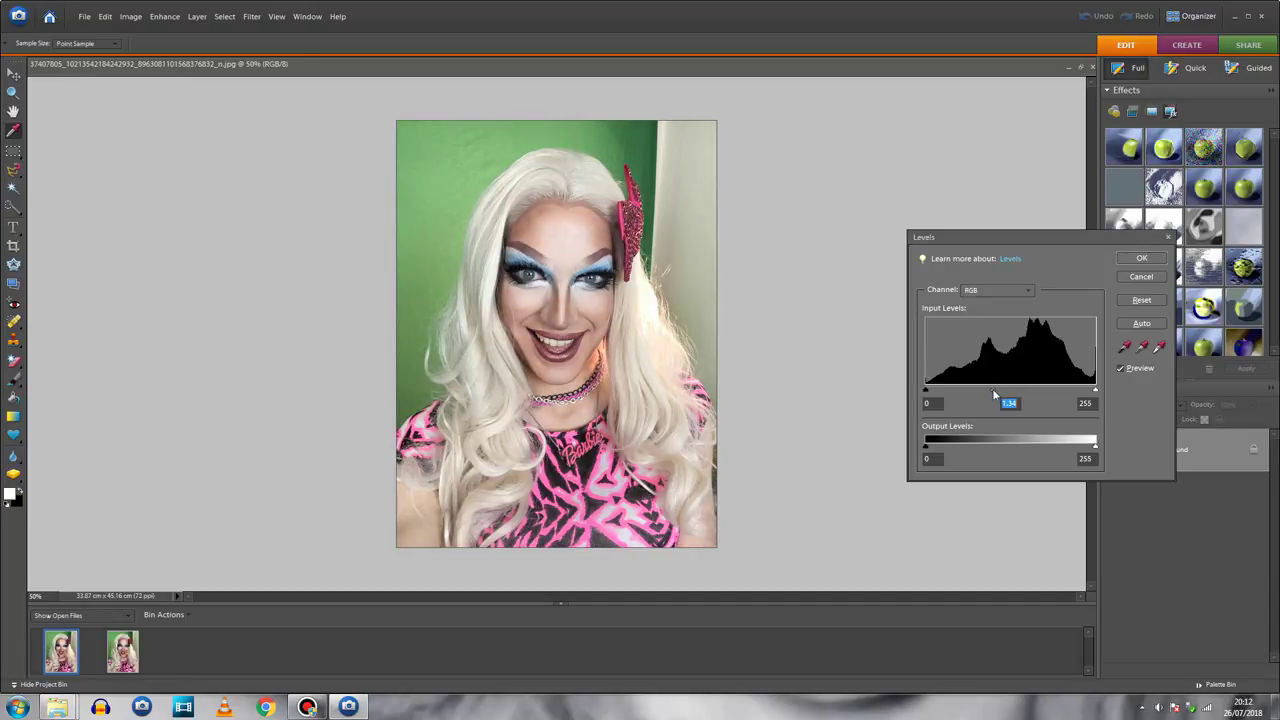
drag(926, 389, 942, 388)
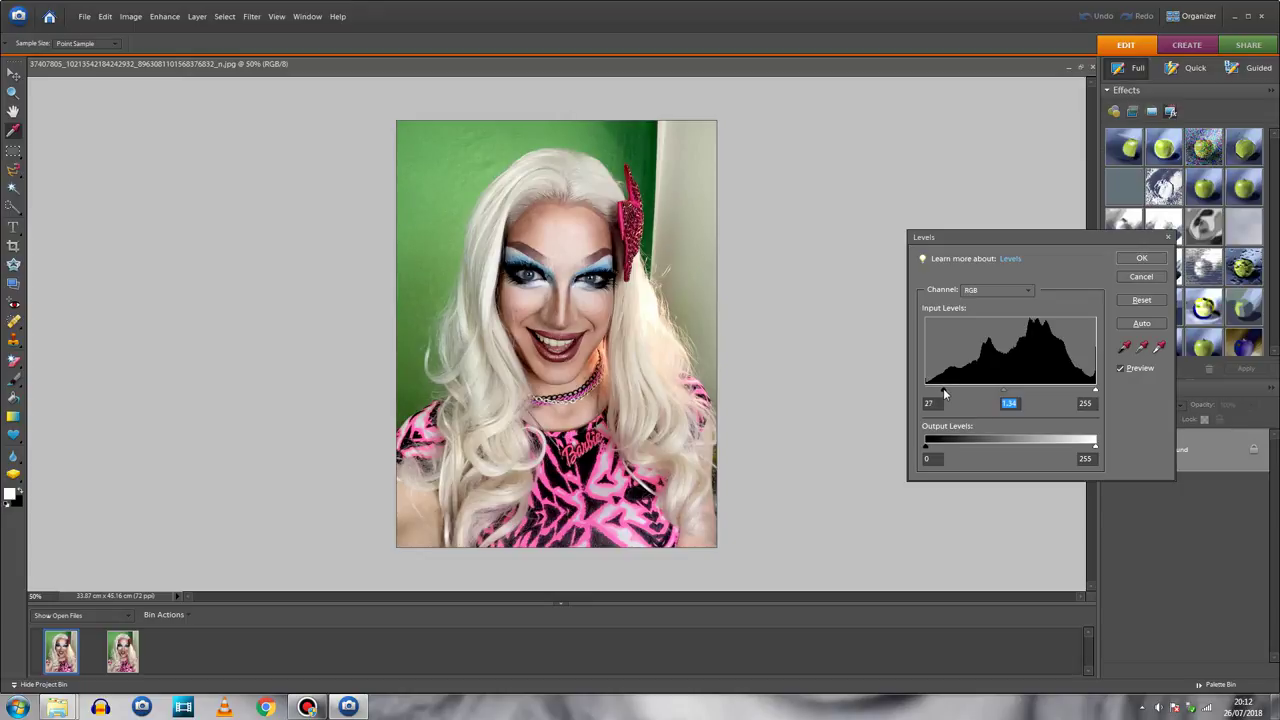
drag(943, 388, 943, 388)
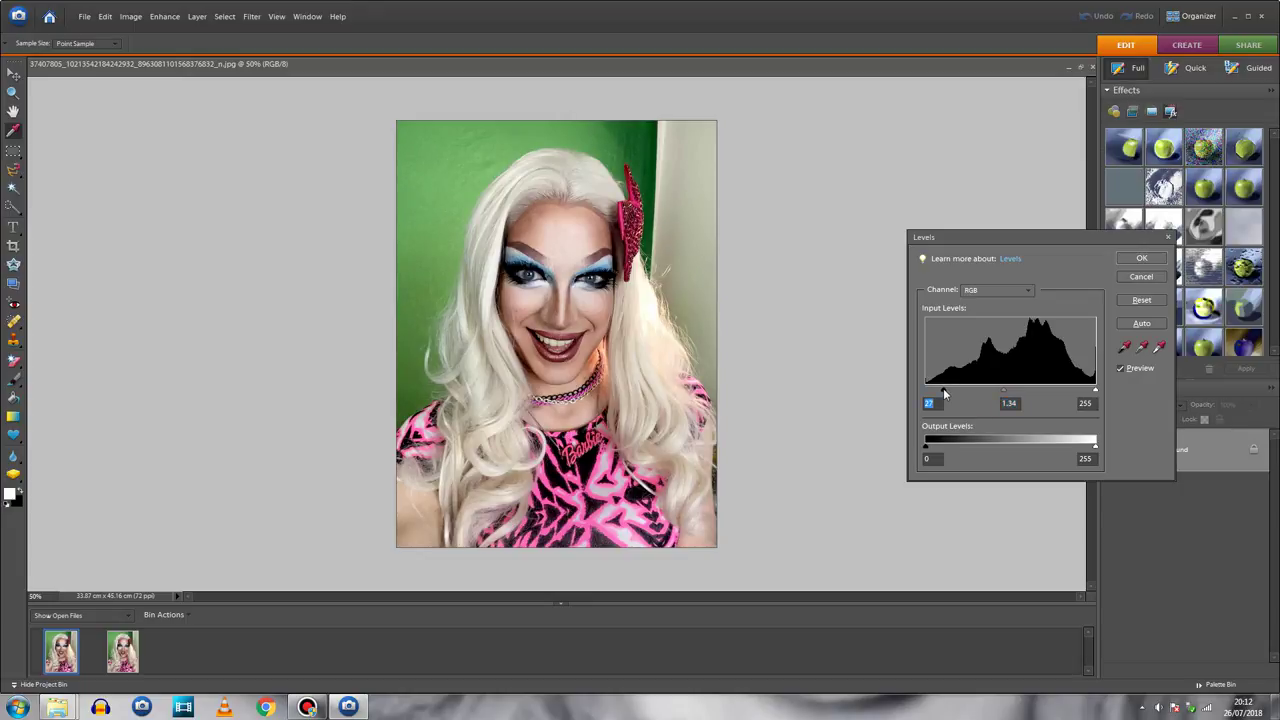
click(1005, 390)
- Compare the portrait with and without the Levels preview, leave the preview on, and apply the adjustment
click(1119, 369)
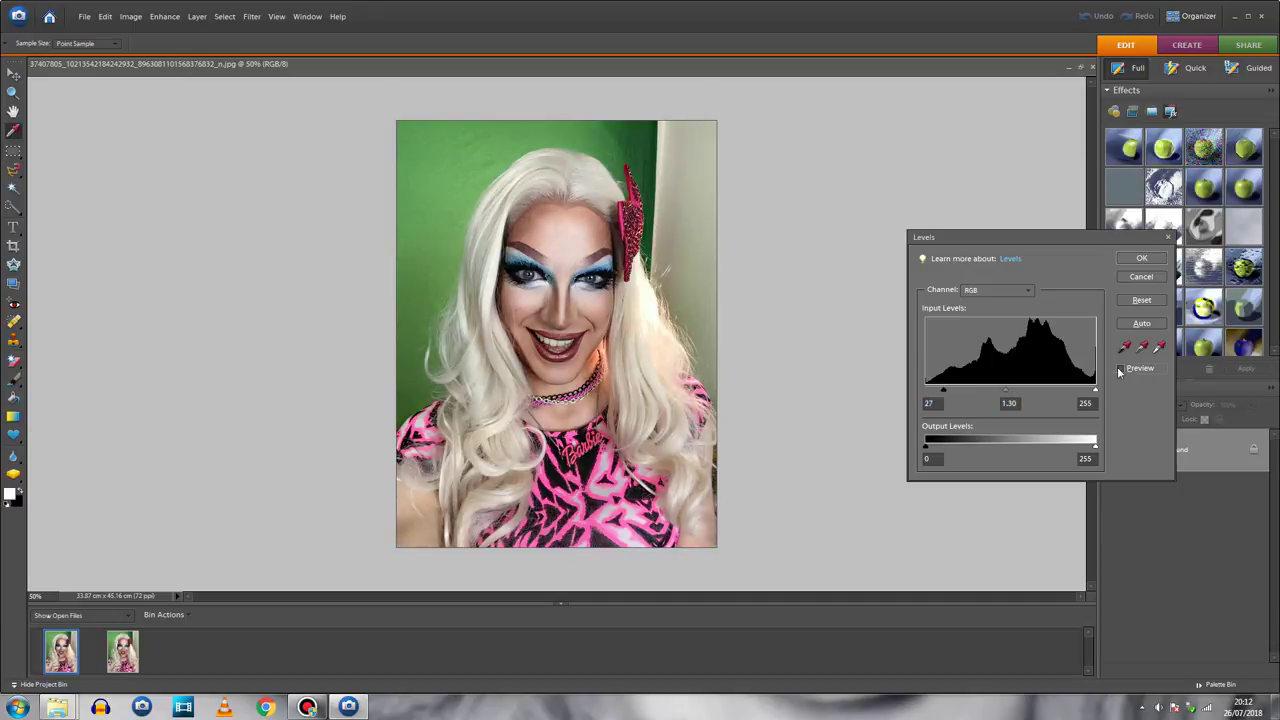
click(1119, 369)
click(1119, 369)
click(1119, 369)
click(1119, 369)
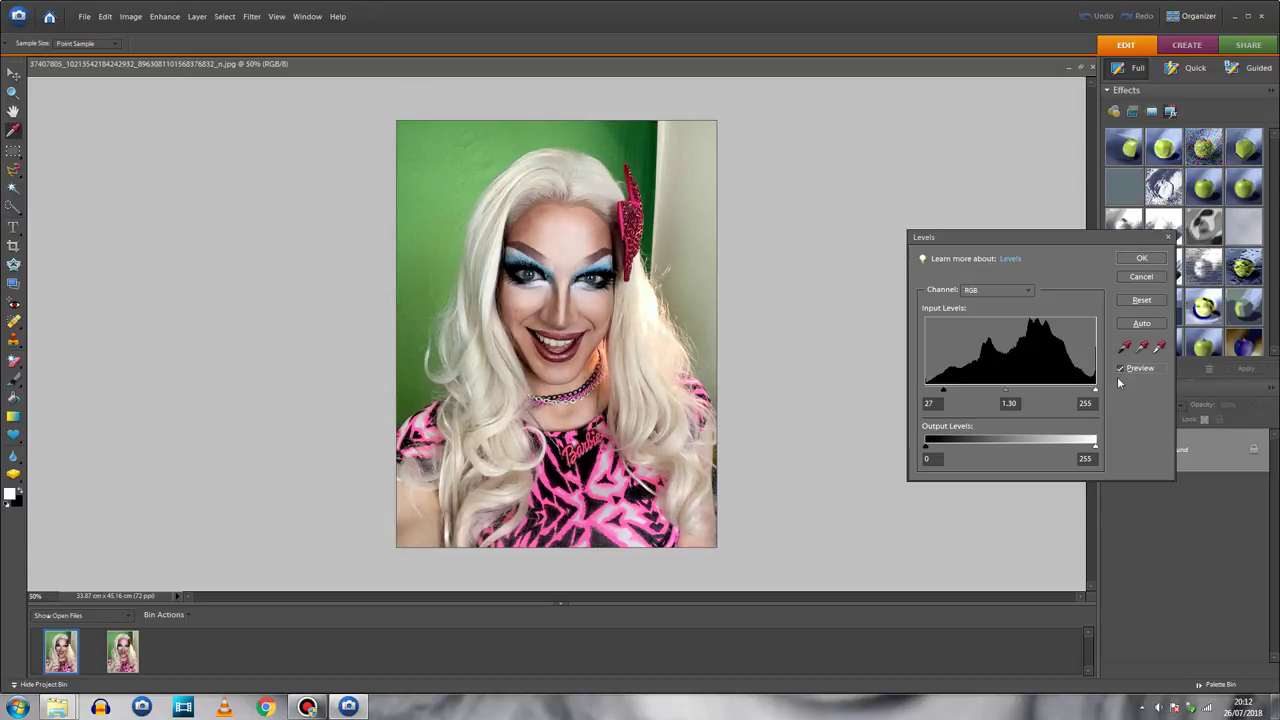
click(1141, 258)
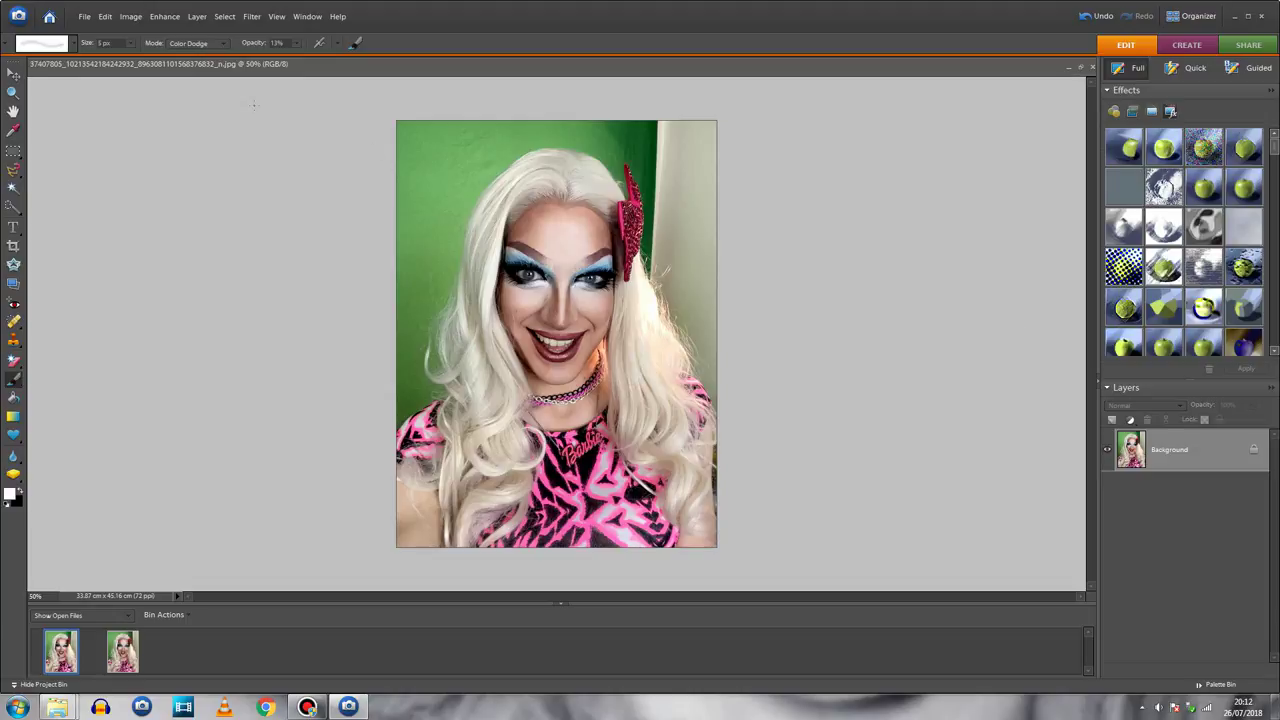
- Raise the portrait's master saturation to +13 with Hue/Saturation and apply it
click(165, 16)
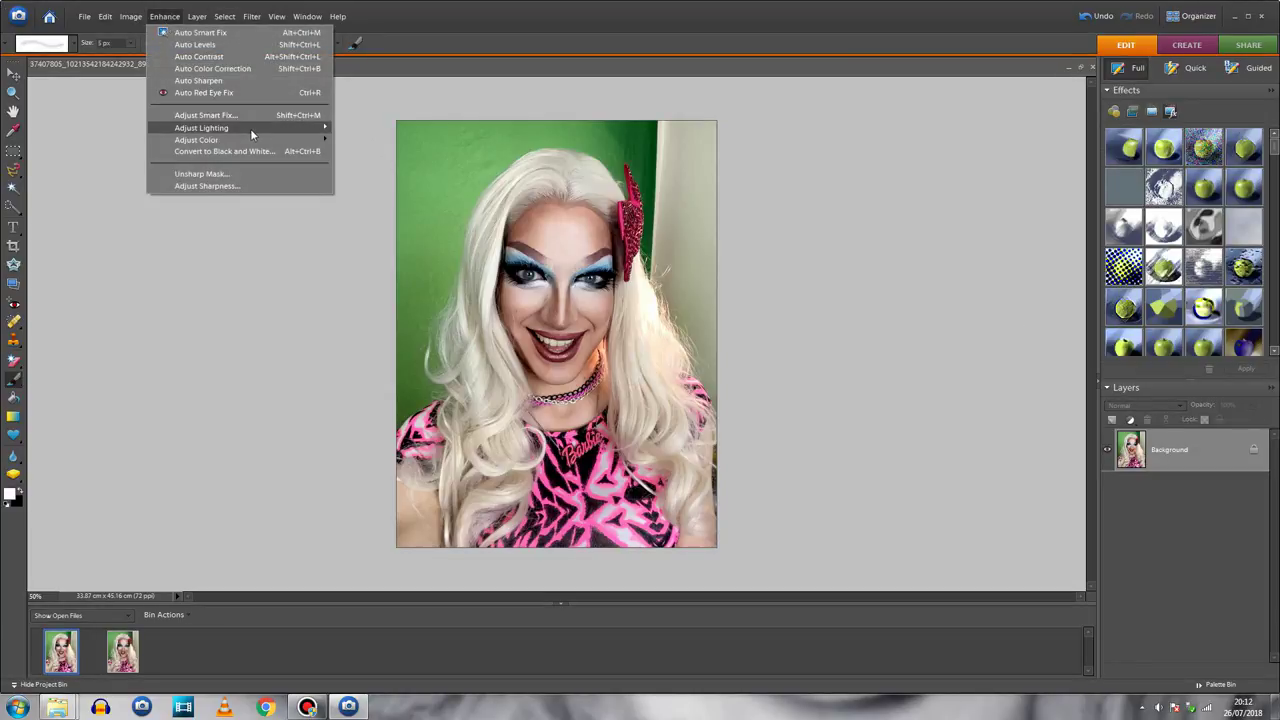
mouse_move(290, 140)
click(380, 151)
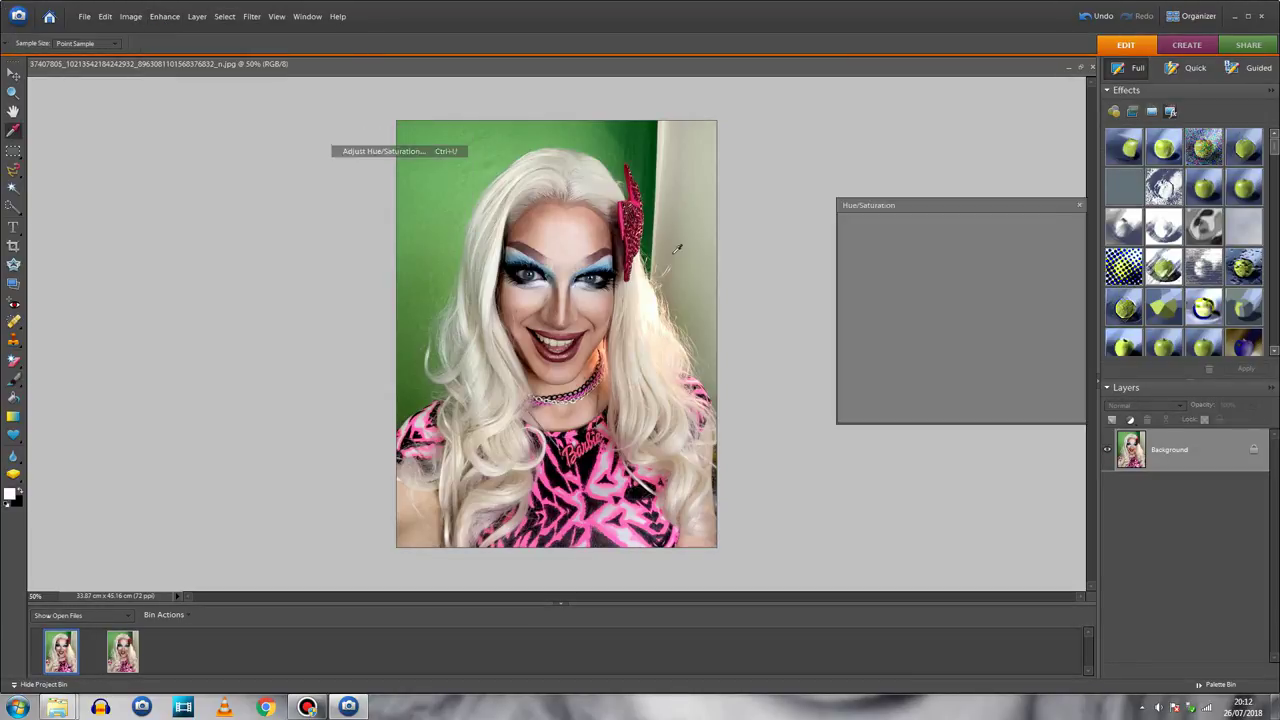
drag(934, 324, 940, 331)
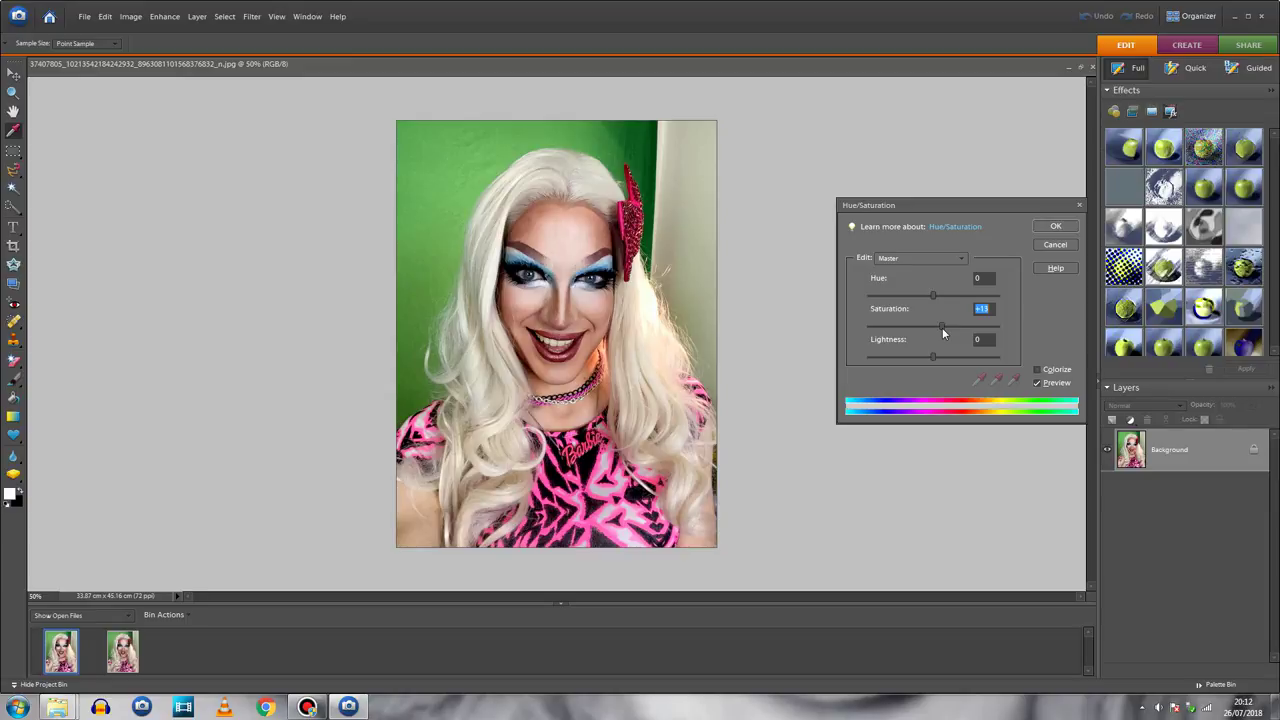
click(1066, 227)
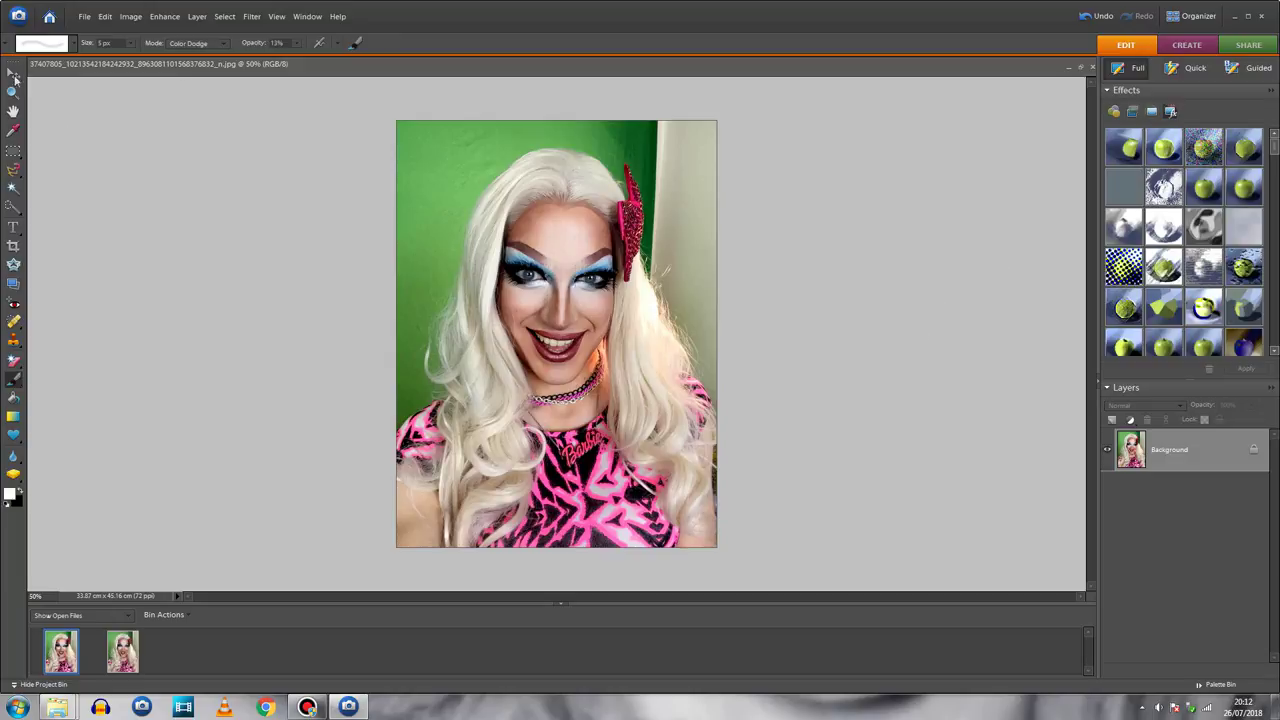
- Set up a 13 px brush in Color mode at 34% opacity for close-up work on the mouth
click(13, 93)
click(556, 331)
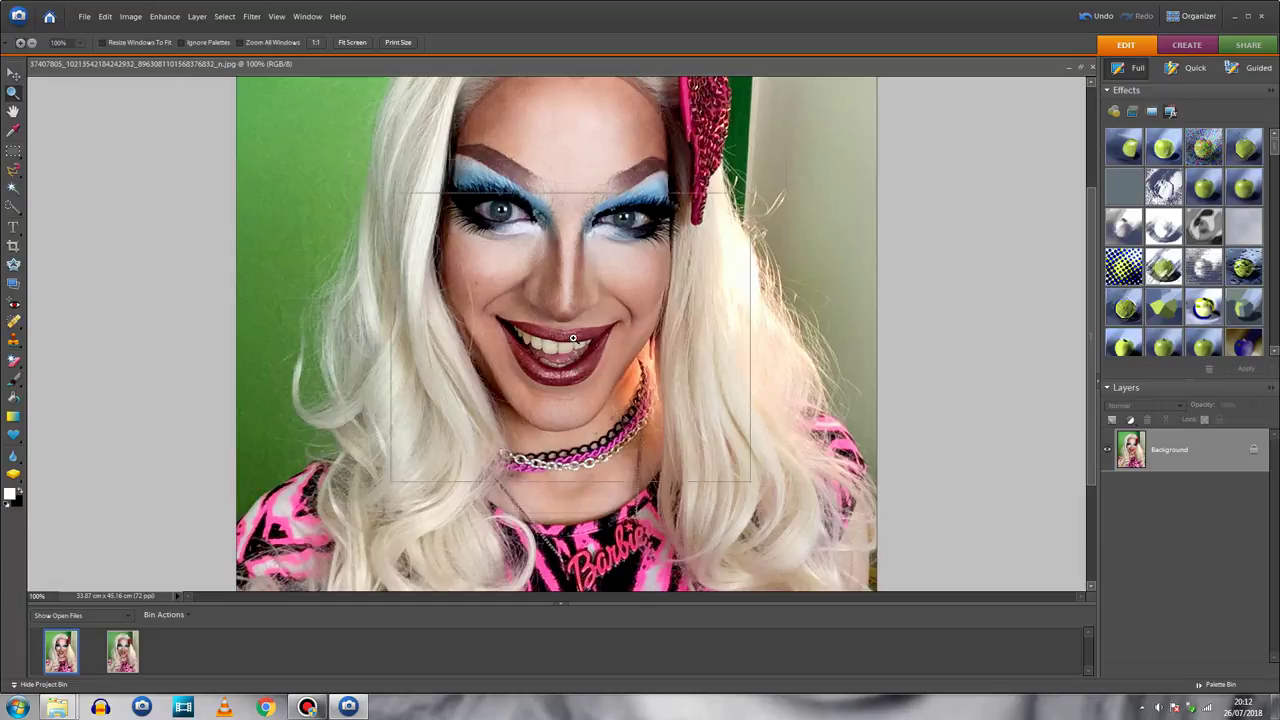
click(574, 355)
click(574, 354)
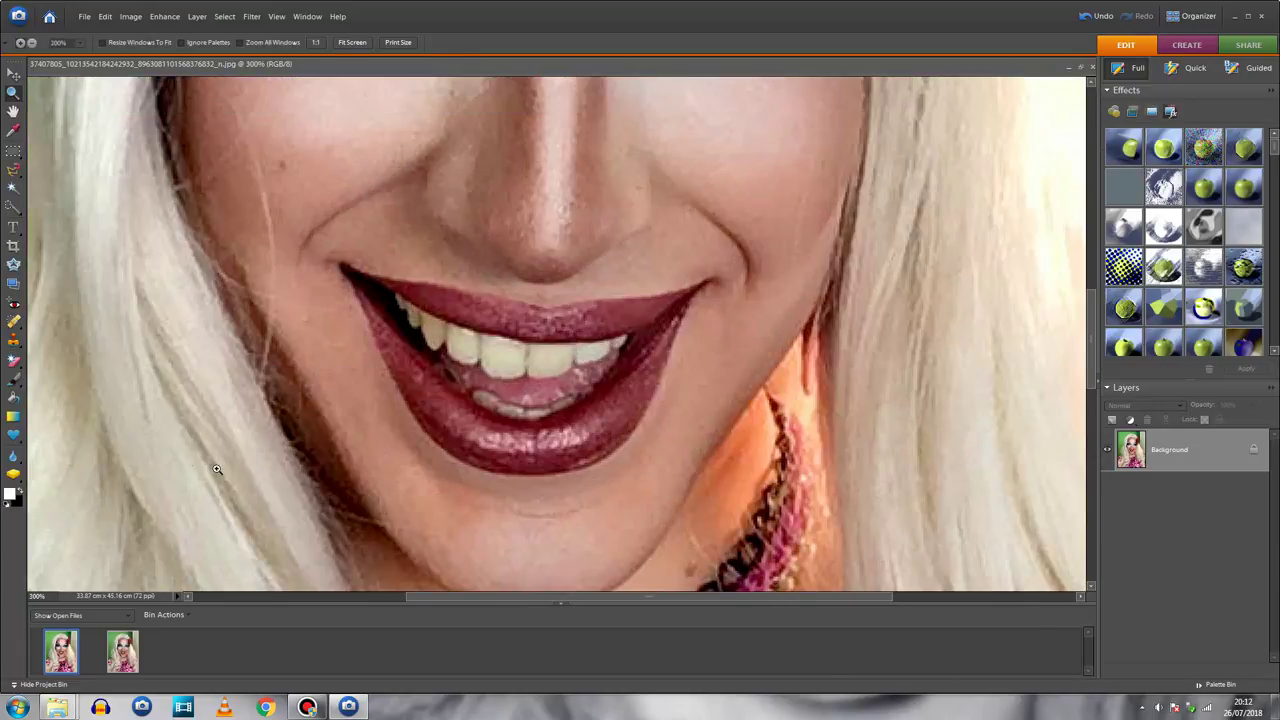
click(20, 382)
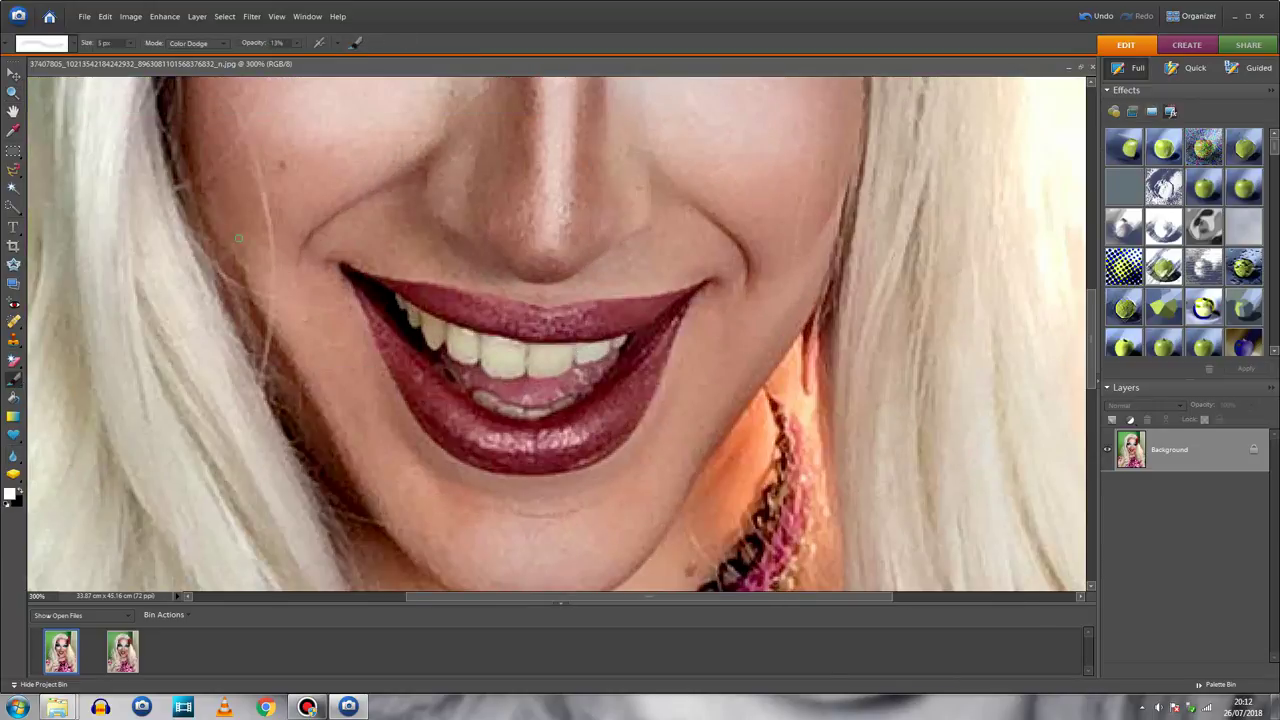
click(42, 43)
click(63, 122)
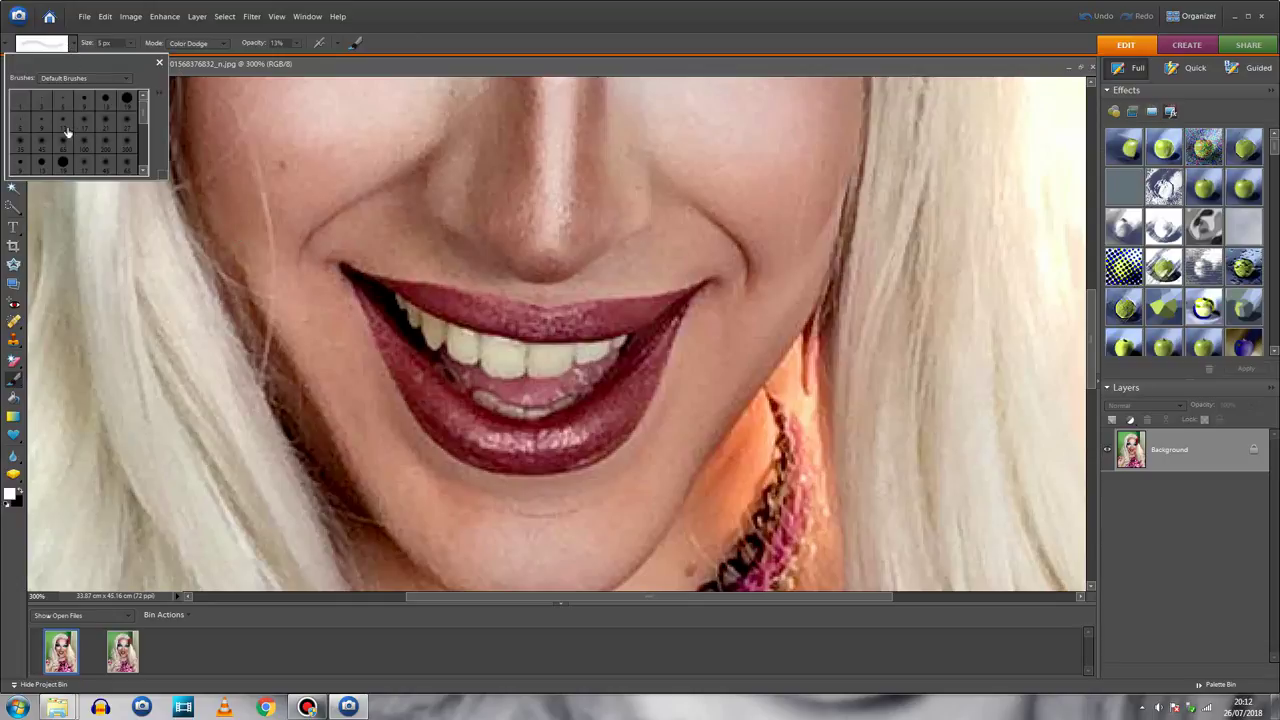
click(215, 44)
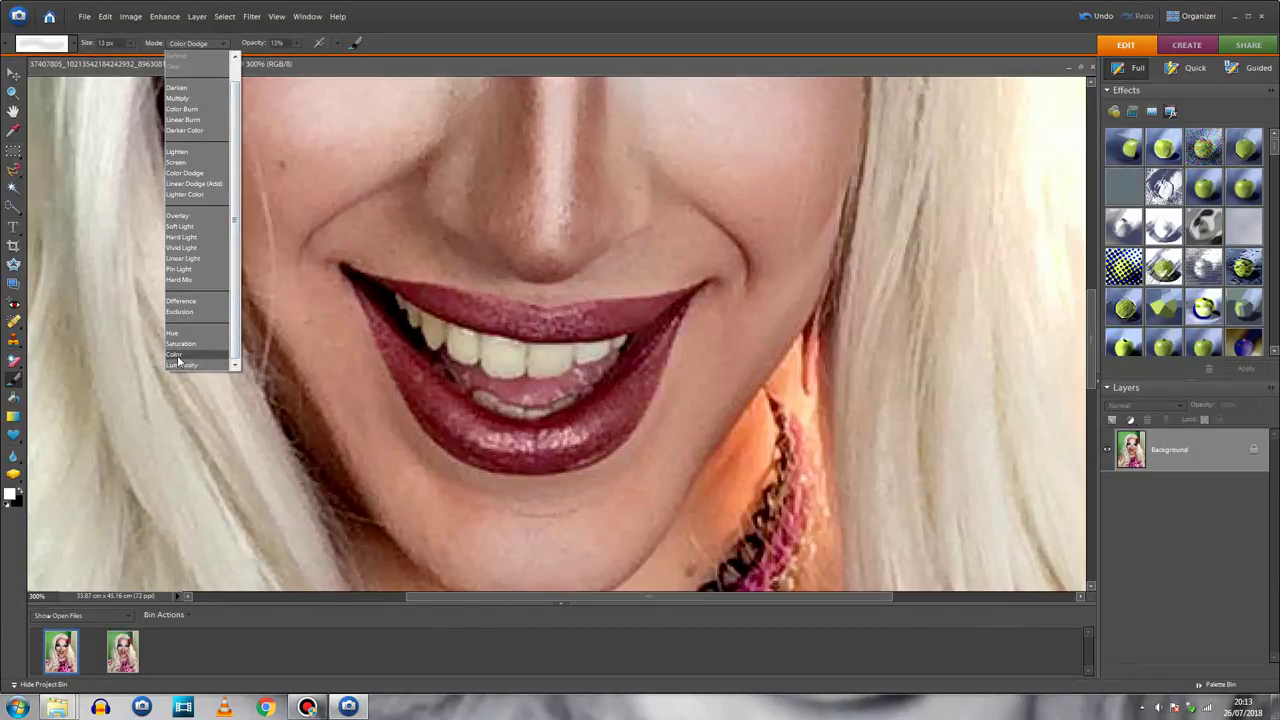
drag(236, 312, 243, 164)
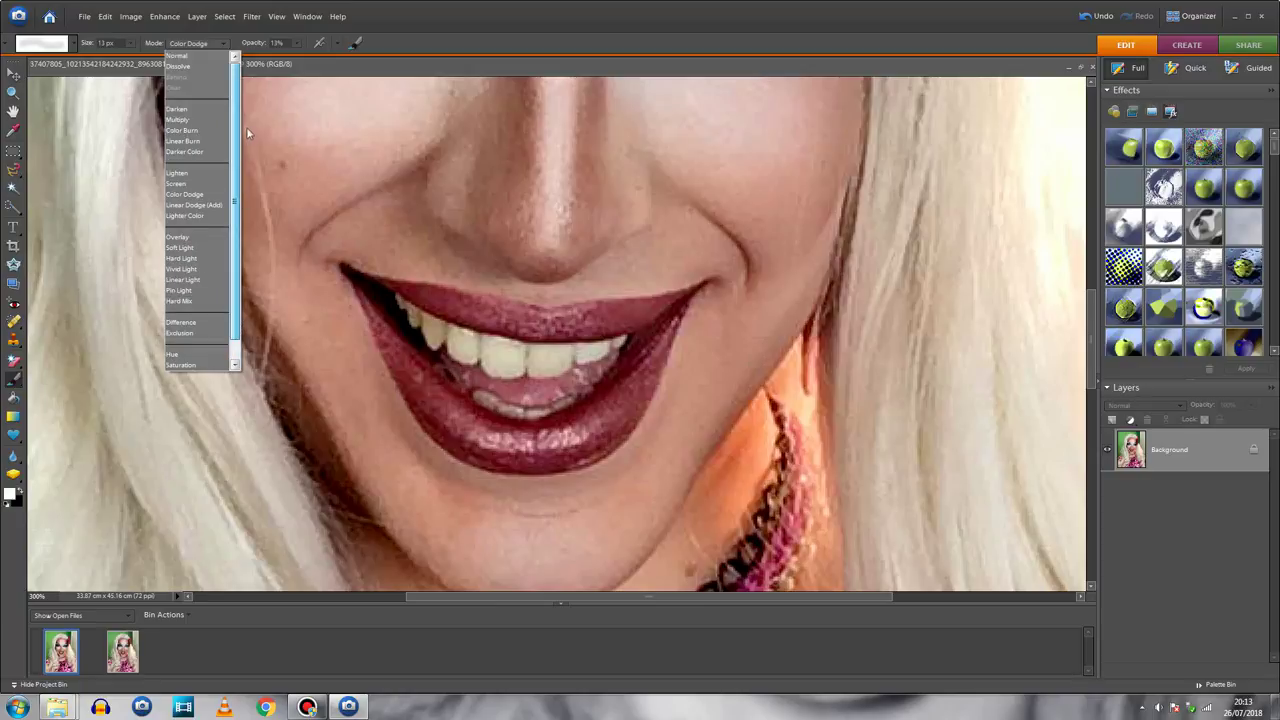
scroll(240, 340, down, 1)
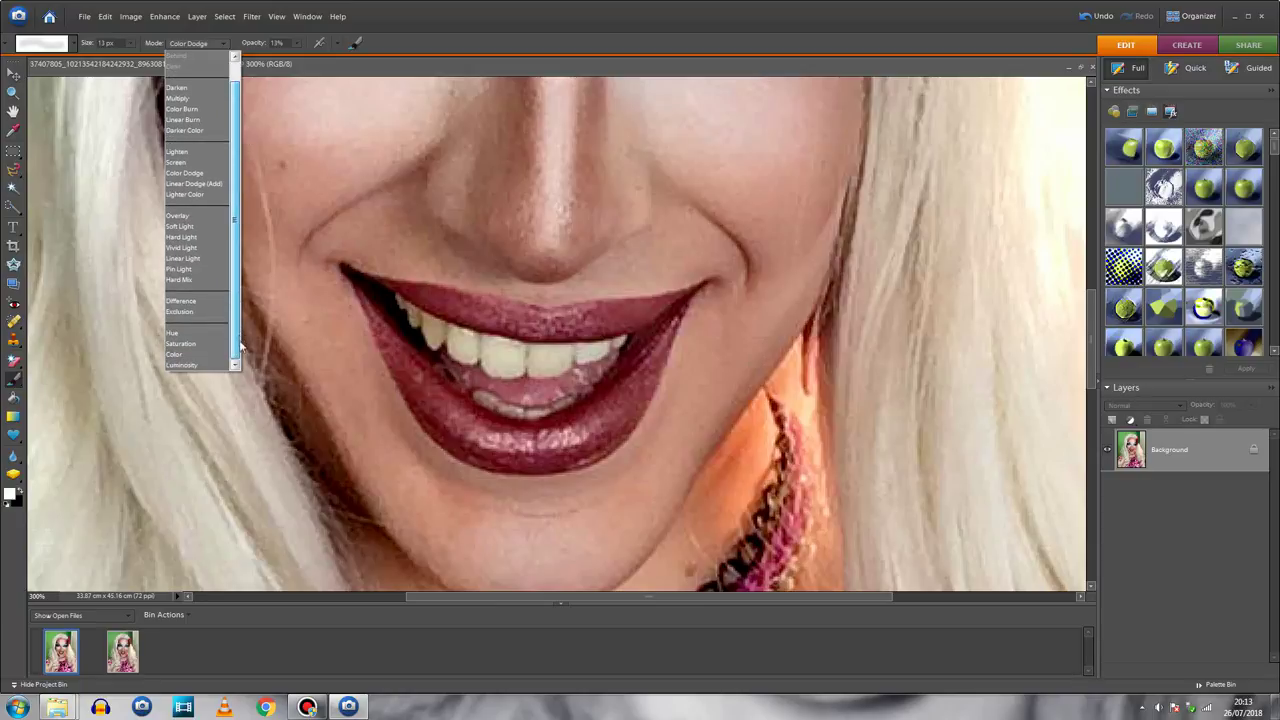
click(190, 354)
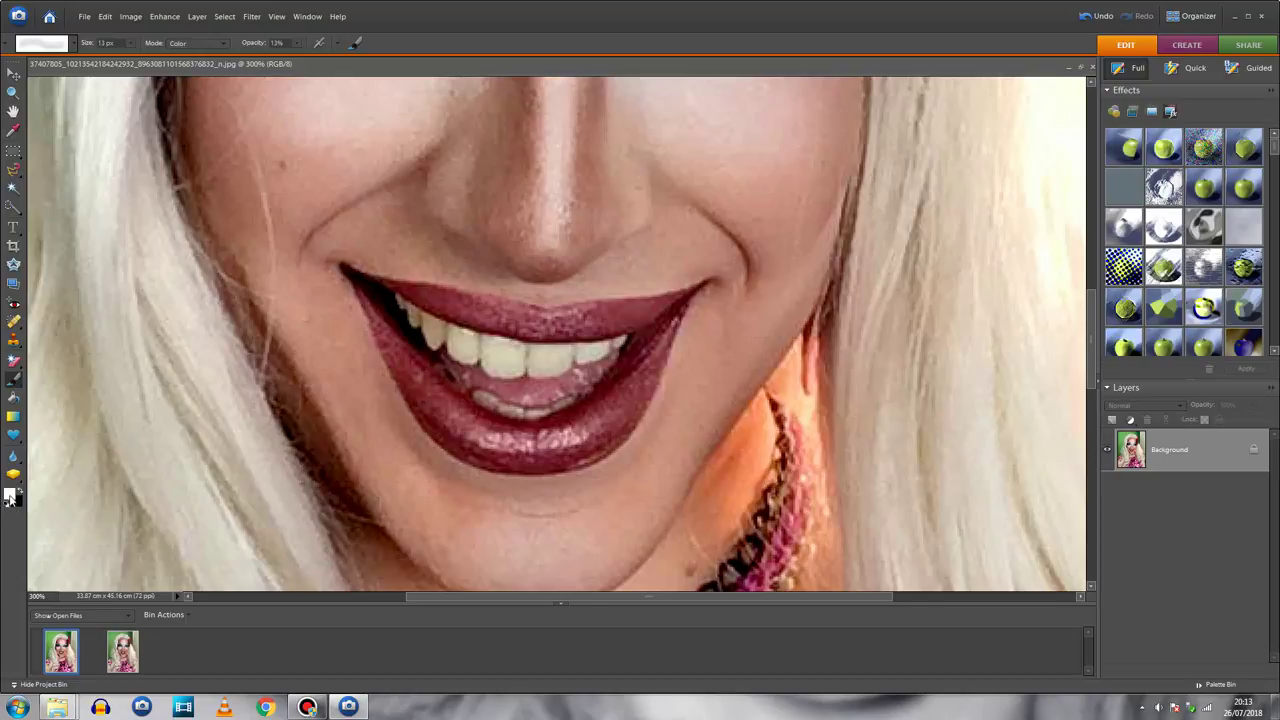
click(298, 43)
drag(303, 58, 312, 59)
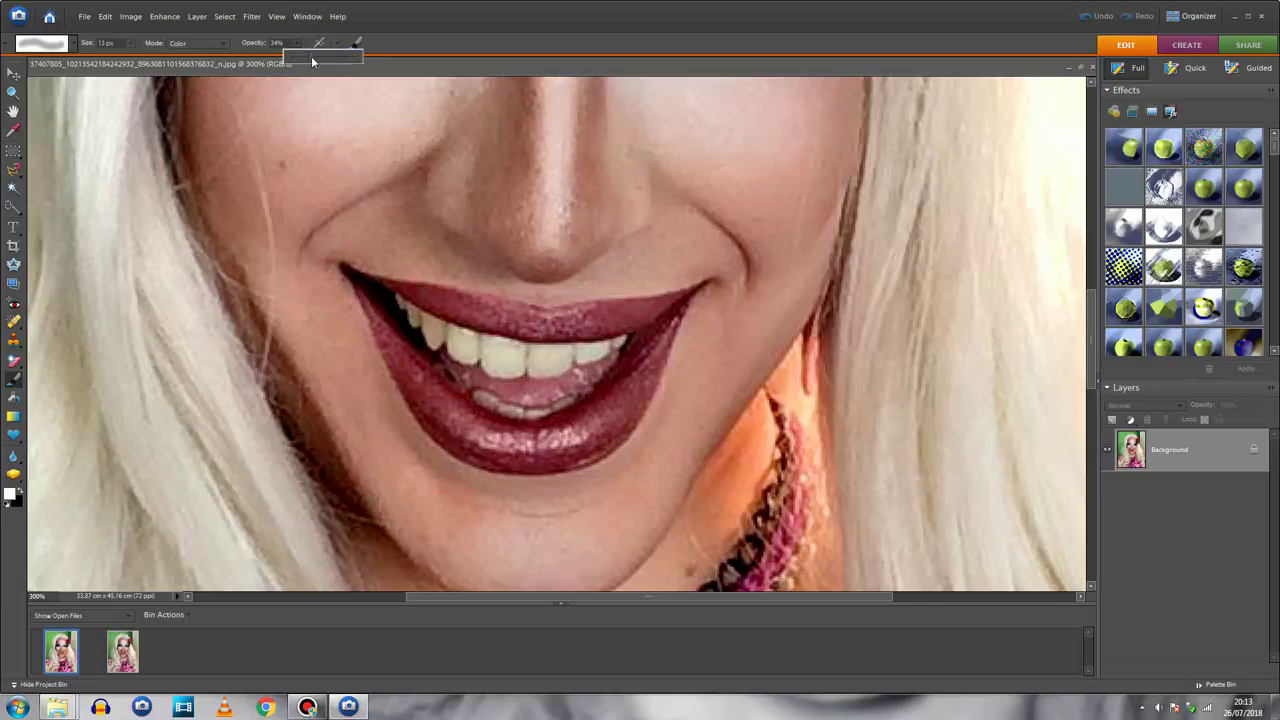
- Paint white over the upper and lower teeth to remove their yellow tint
click(411, 313)
mouse_move(428, 326)
mouse_down()
mouse_move(493, 361)
mouse_move(457, 343)
mouse_move(532, 362)
mouse_move(602, 349)
mouse_move(505, 363)
mouse_move(406, 314)
mouse_move(500, 356)
mouse_move(577, 360)
mouse_up()
drag(486, 400, 562, 405)
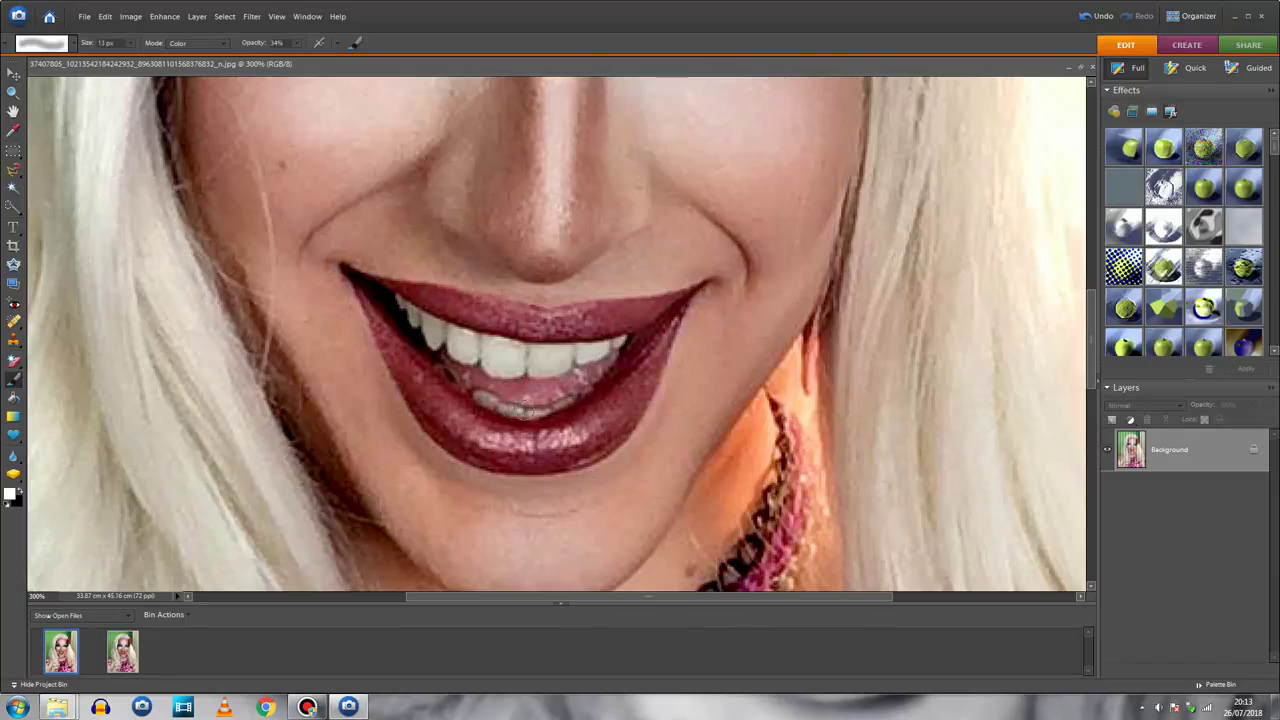
- Paint the whites of both eyes with the same white Color-mode brush to neutralise their tint
drag(1092, 360, 1093, 292)
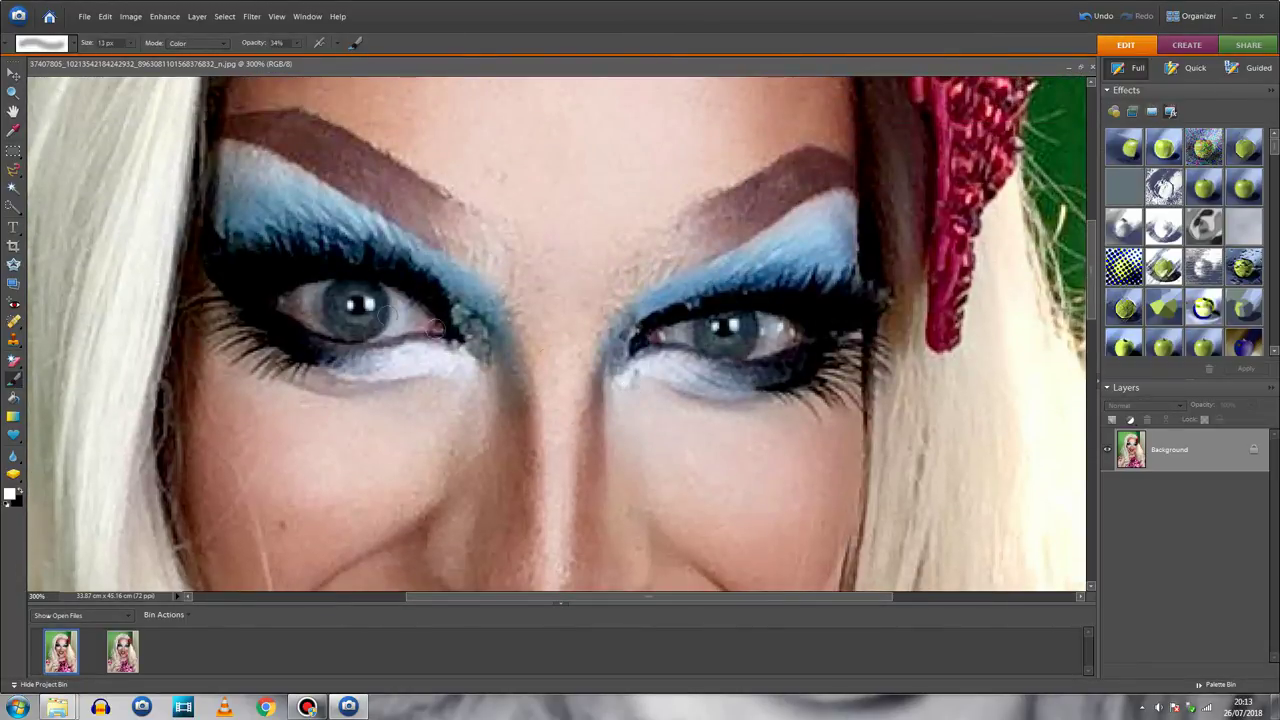
mouse_move(318, 315)
mouse_down()
mouse_move(317, 327)
mouse_move(320, 290)
mouse_move(292, 307)
mouse_move(318, 322)
mouse_move(327, 291)
mouse_up()
mouse_move(385, 320)
mouse_down()
mouse_move(393, 331)
mouse_move(400, 301)
mouse_move(415, 319)
mouse_up()
mouse_move(725, 347)
mouse_down()
mouse_move(686, 337)
mouse_move(772, 352)
mouse_move(792, 334)
mouse_move(766, 345)
mouse_move(772, 326)
mouse_up()
drag(697, 339, 678, 334)
- Brighten the whites of both eyes with the brush in Color Dodge mode at 12% opacity
click(208, 42)
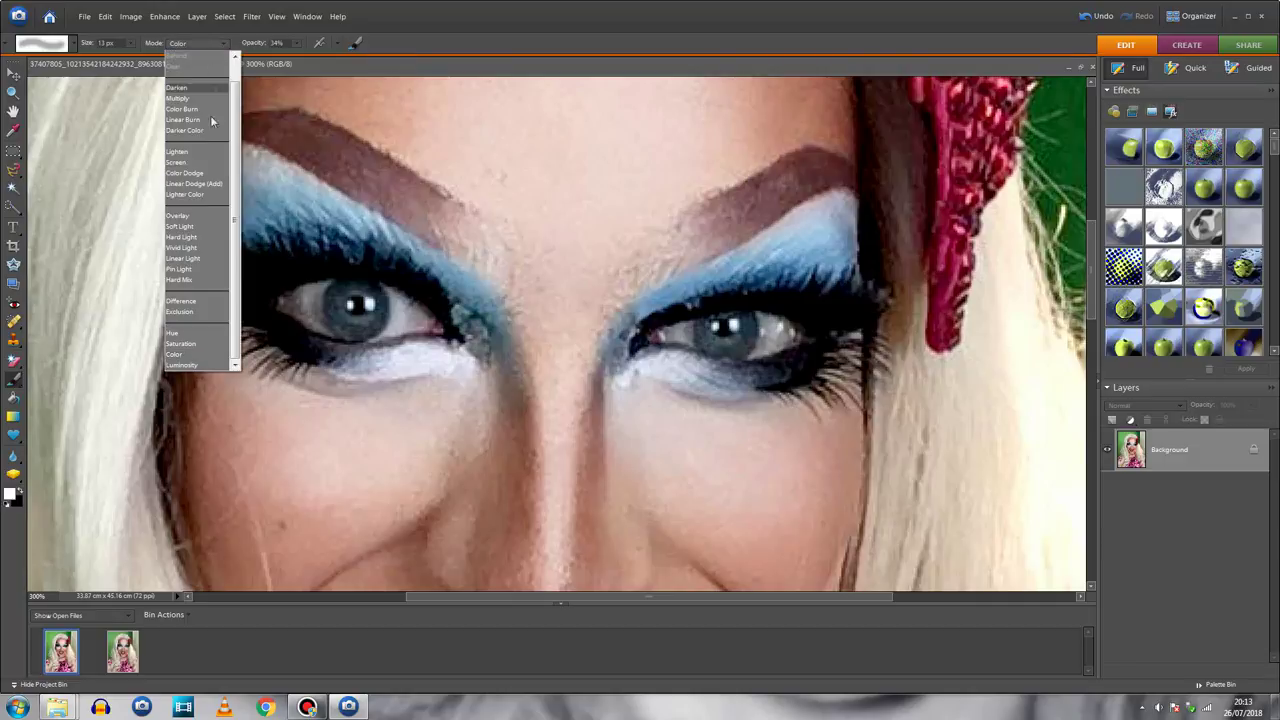
click(203, 172)
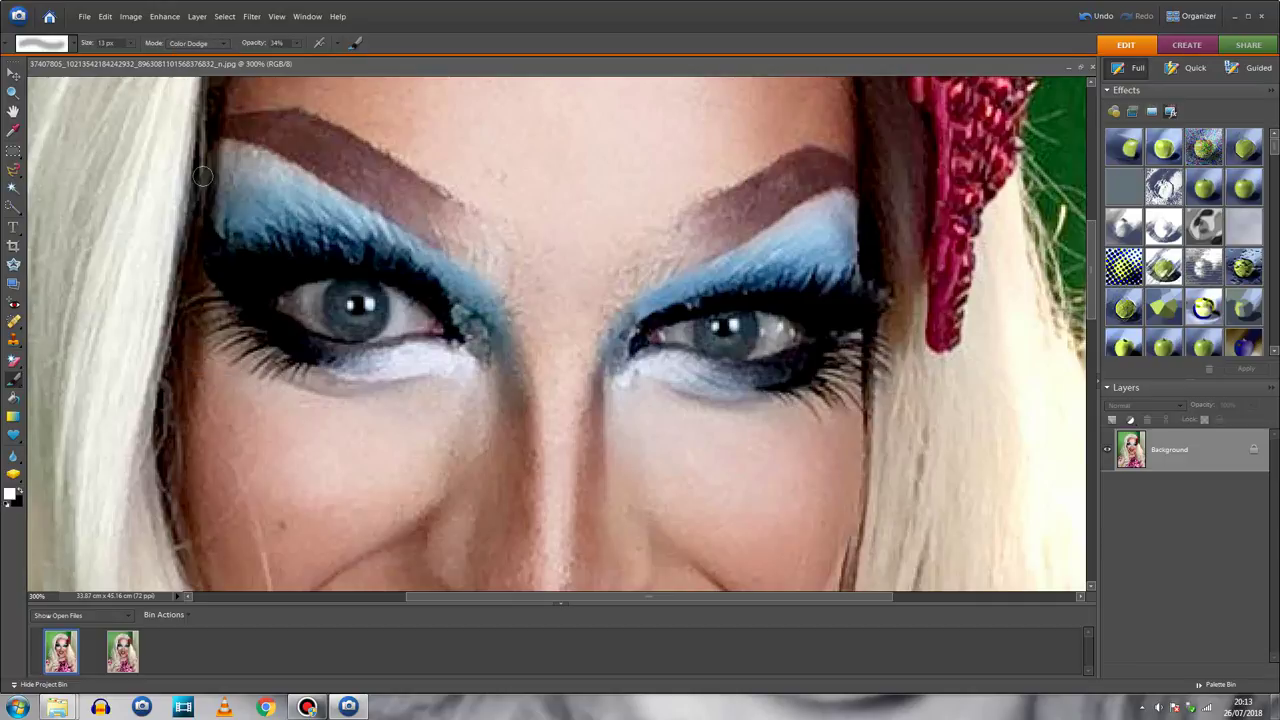
click(297, 43)
drag(296, 57, 284, 62)
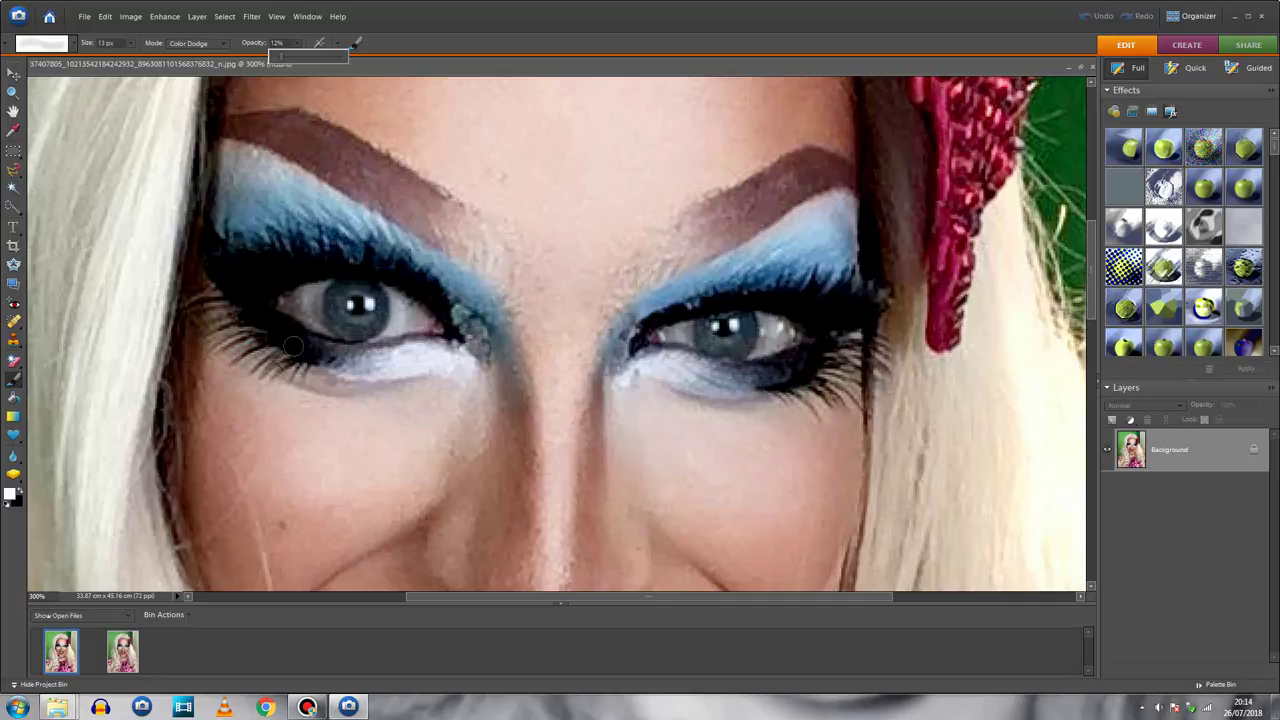
mouse_move(325, 329)
mouse_down()
mouse_move(315, 292)
mouse_move(300, 308)
mouse_move(317, 291)
mouse_up()
drag(386, 330, 409, 313)
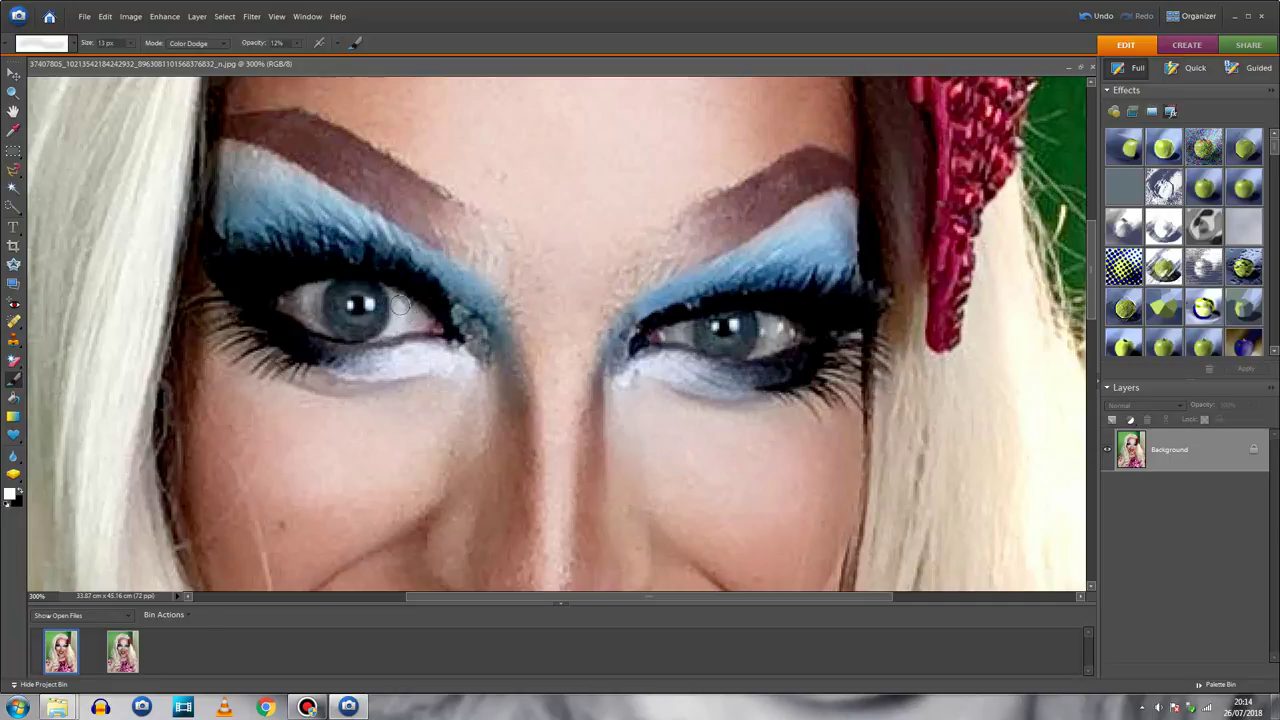
mouse_move(698, 330)
mouse_down()
mouse_move(673, 334)
mouse_move(761, 346)
mouse_move(781, 333)
mouse_move(762, 340)
mouse_move(766, 330)
mouse_move(786, 335)
mouse_up()
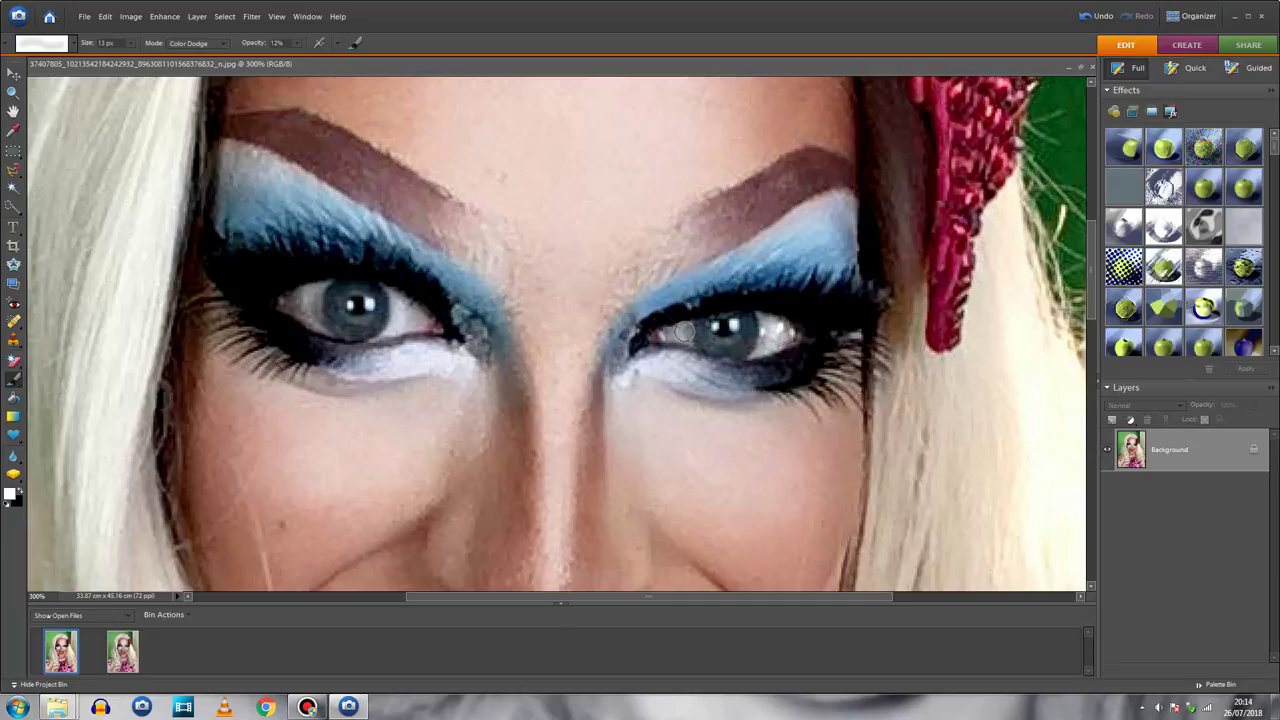
click(408, 318)
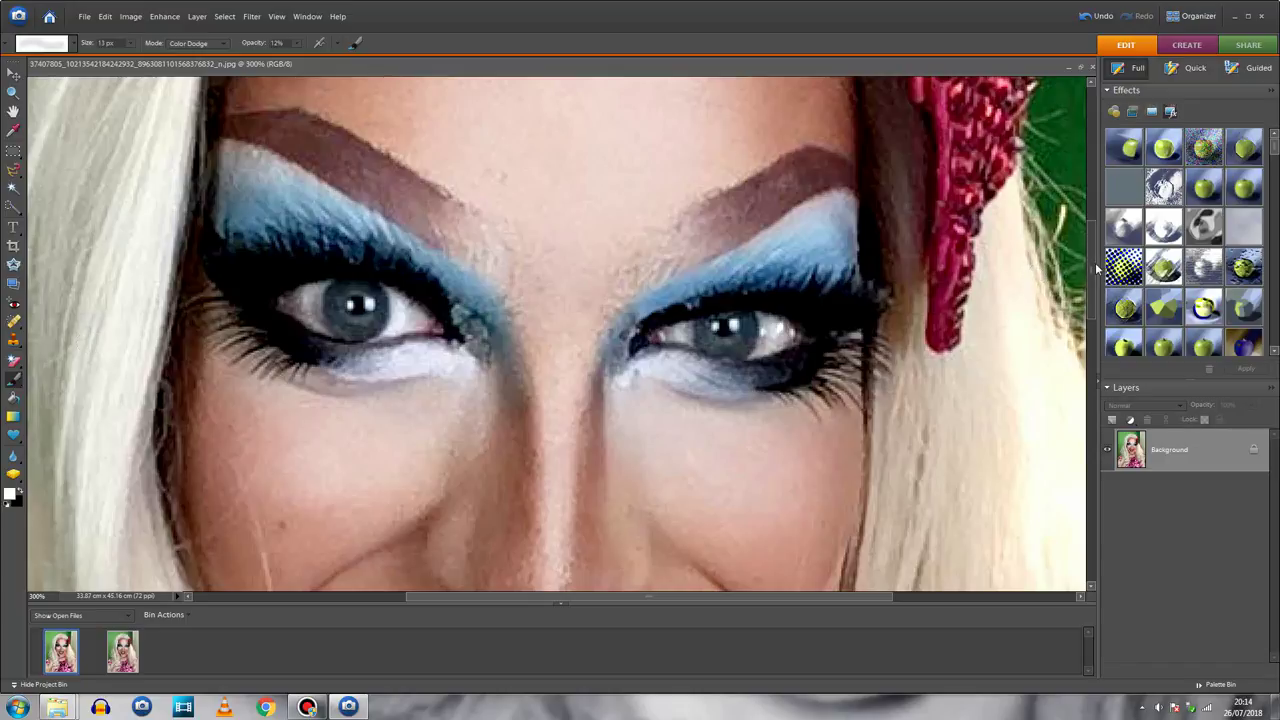
drag(1093, 268, 1093, 287)
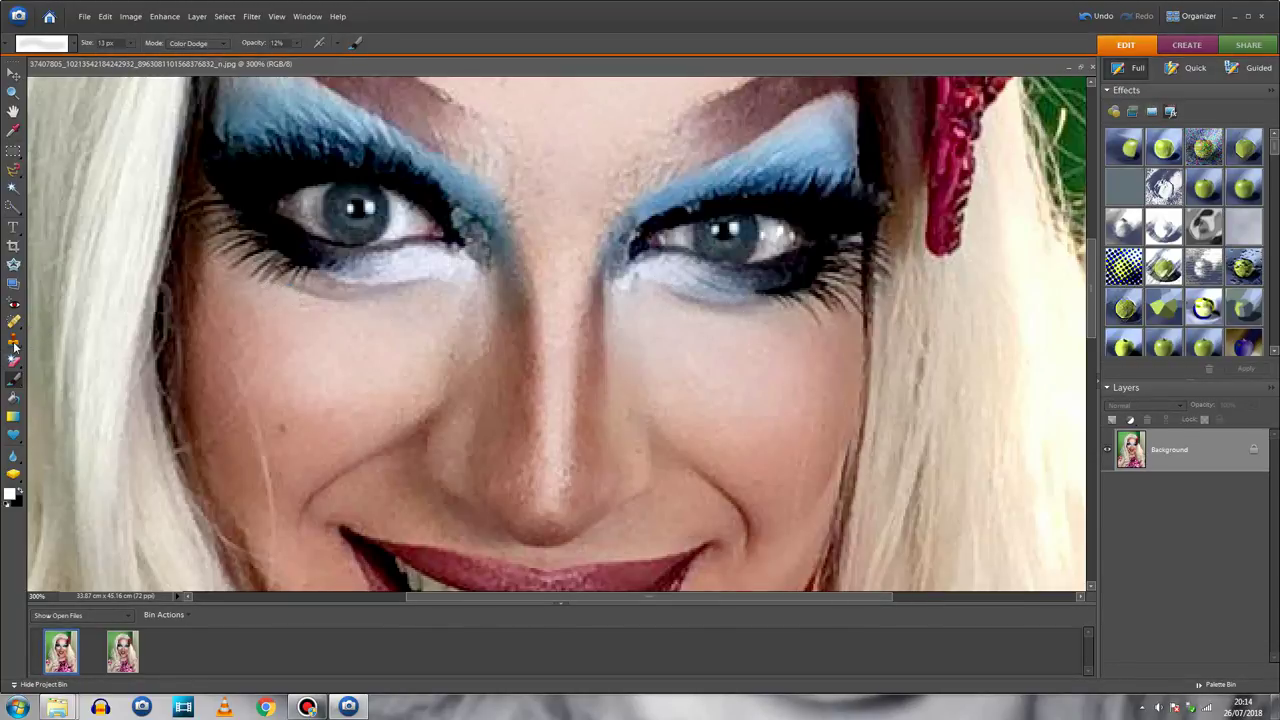
- Smooth the skin creases just below the lower lashes of both eyes with the Clone Stamp at 32% opacity
click(14, 343)
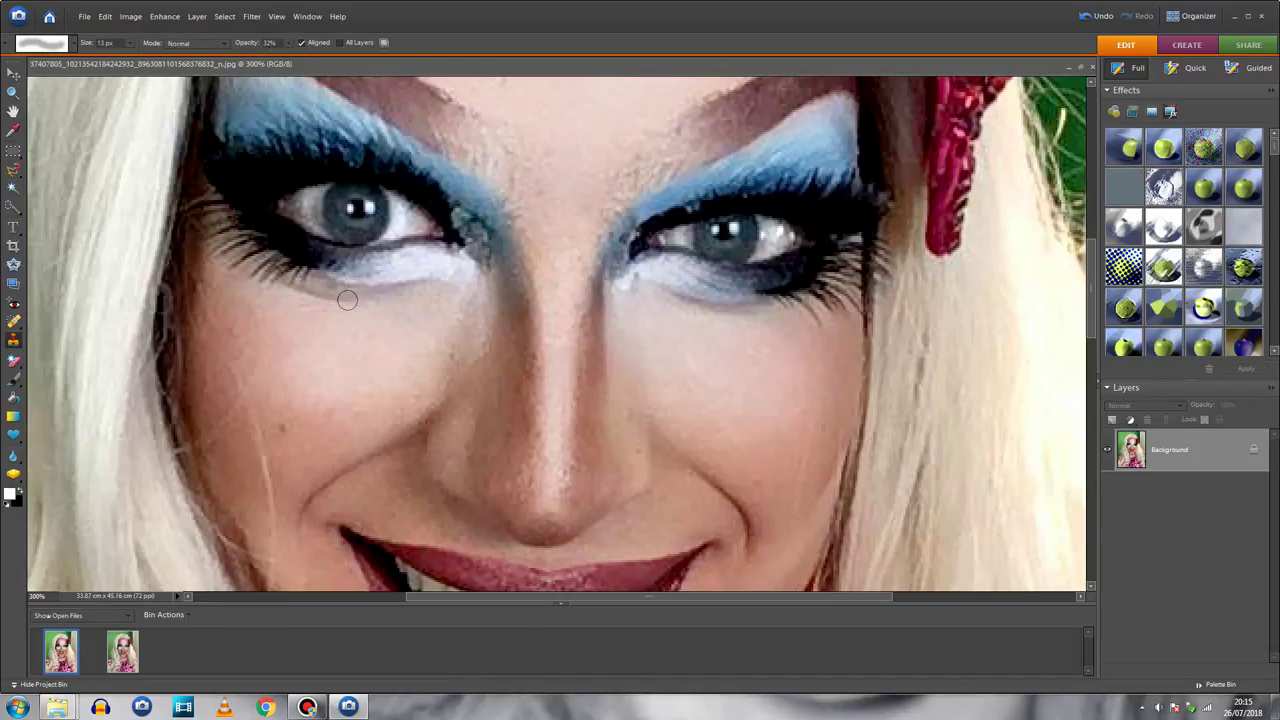
mouse_move(346, 300)
mouse_down()
mouse_move(320, 295)
mouse_move(400, 294)
mouse_move(302, 292)
mouse_move(350, 299)
mouse_up()
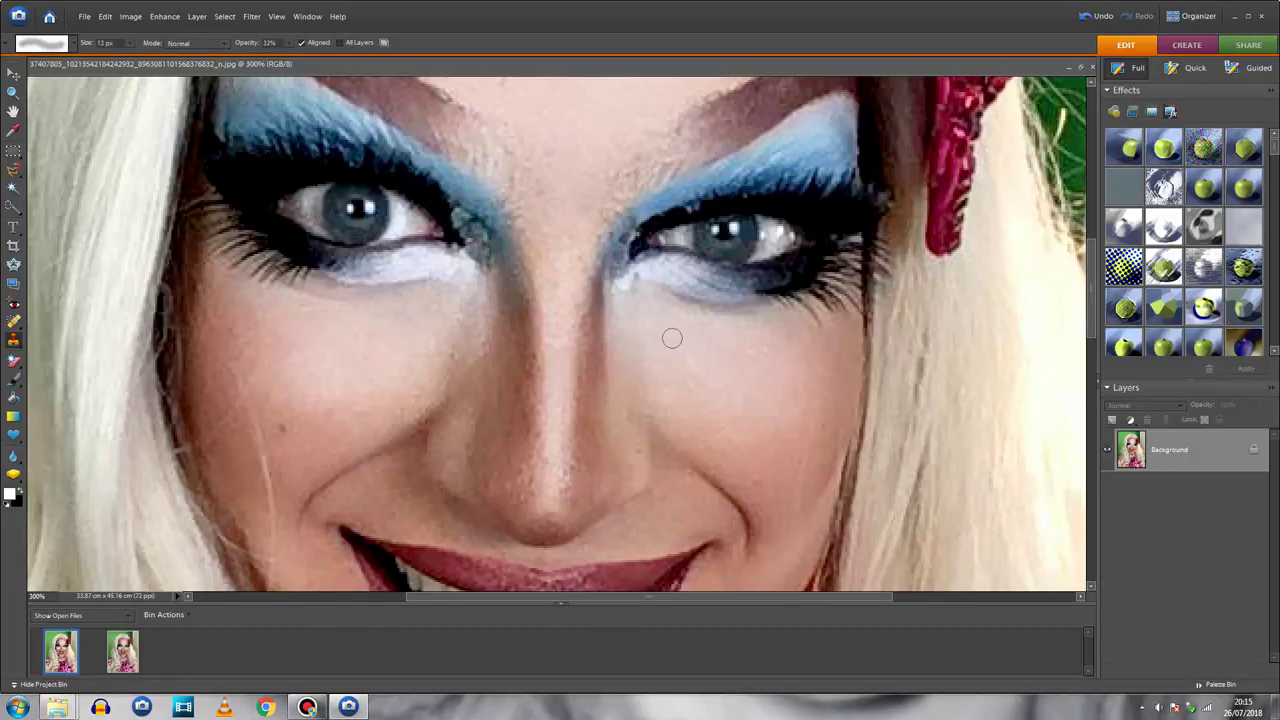
drag(676, 304, 762, 312)
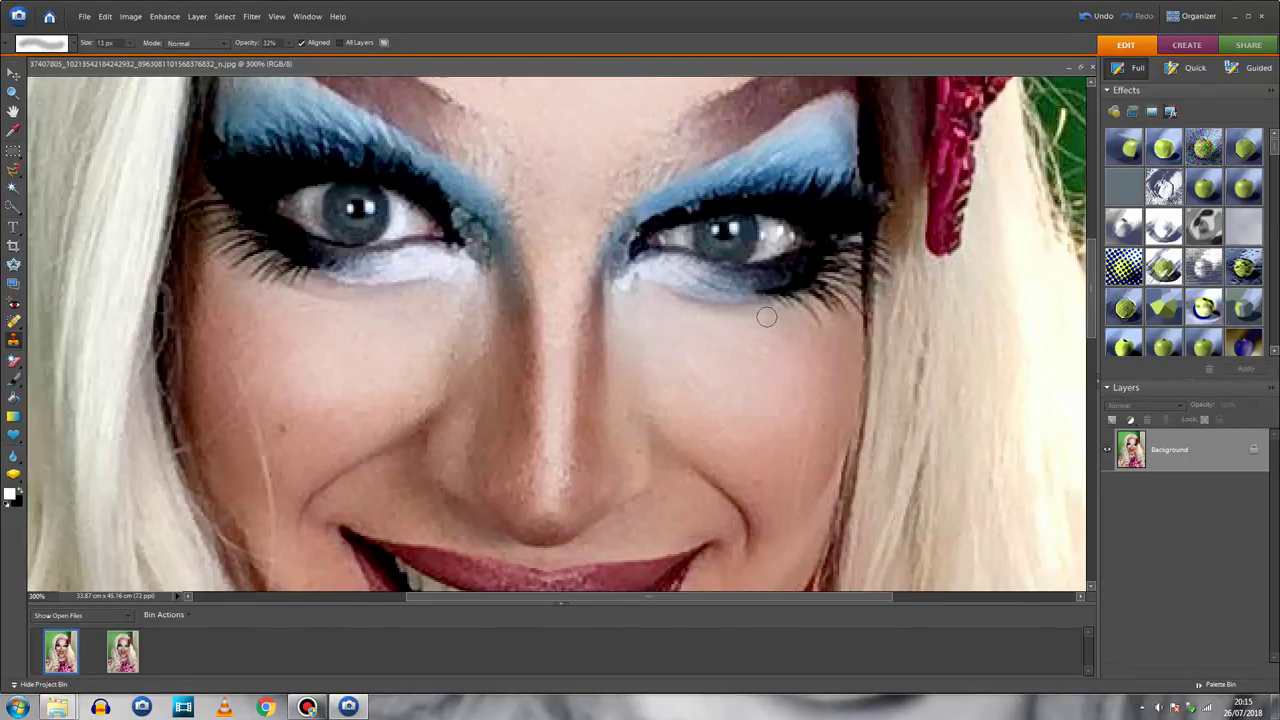
- Cover the visible wig lace edge along the forehead hairline with cloned skin, using the Clone Stamp at 52% opacity
drag(1096, 303, 1098, 220)
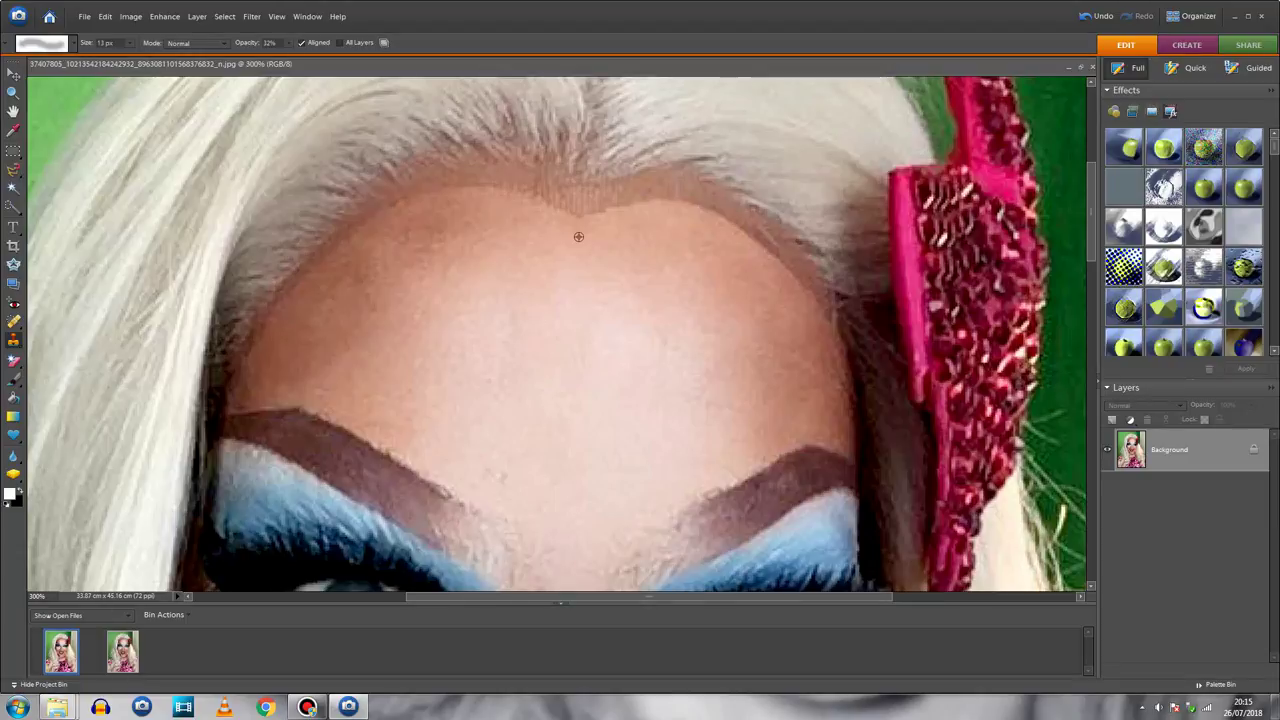
drag(579, 217, 674, 203)
key(ctrl+z)
click(288, 43)
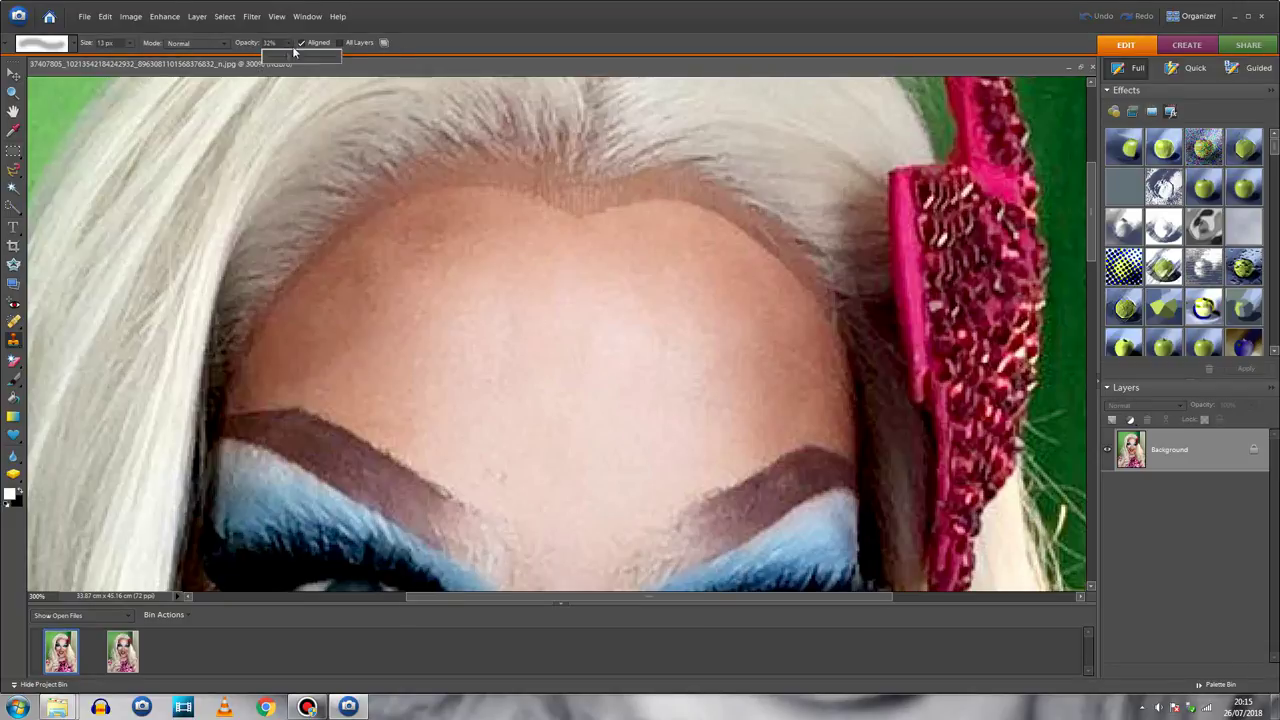
click(304, 57)
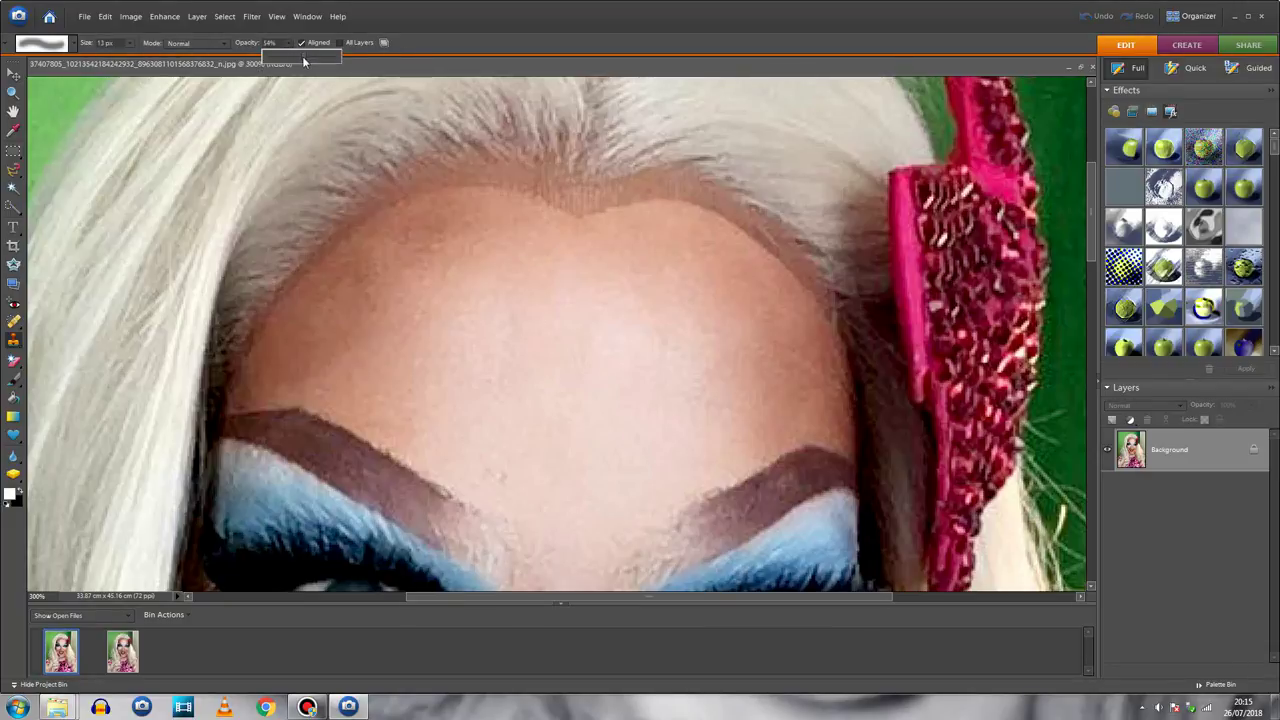
click(580, 218)
drag(578, 216, 497, 189)
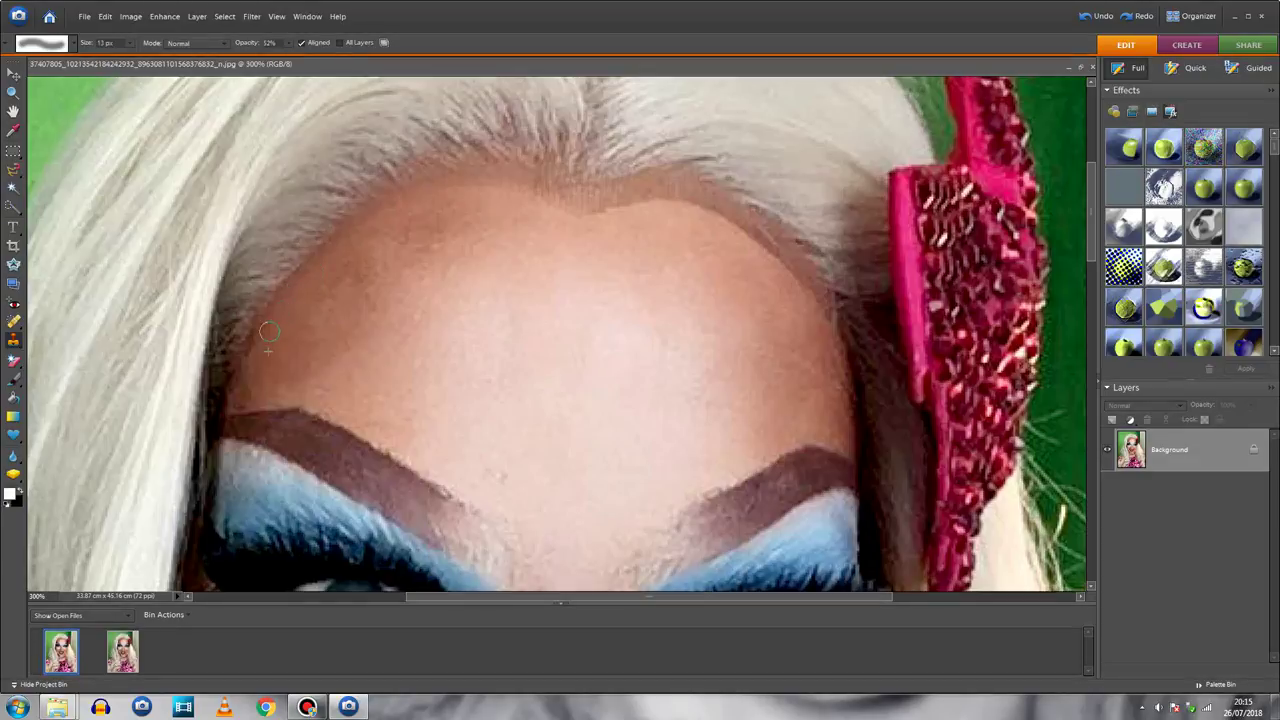
mouse_move(586, 216)
mouse_down()
mouse_move(676, 201)
mouse_move(743, 234)
mouse_up()
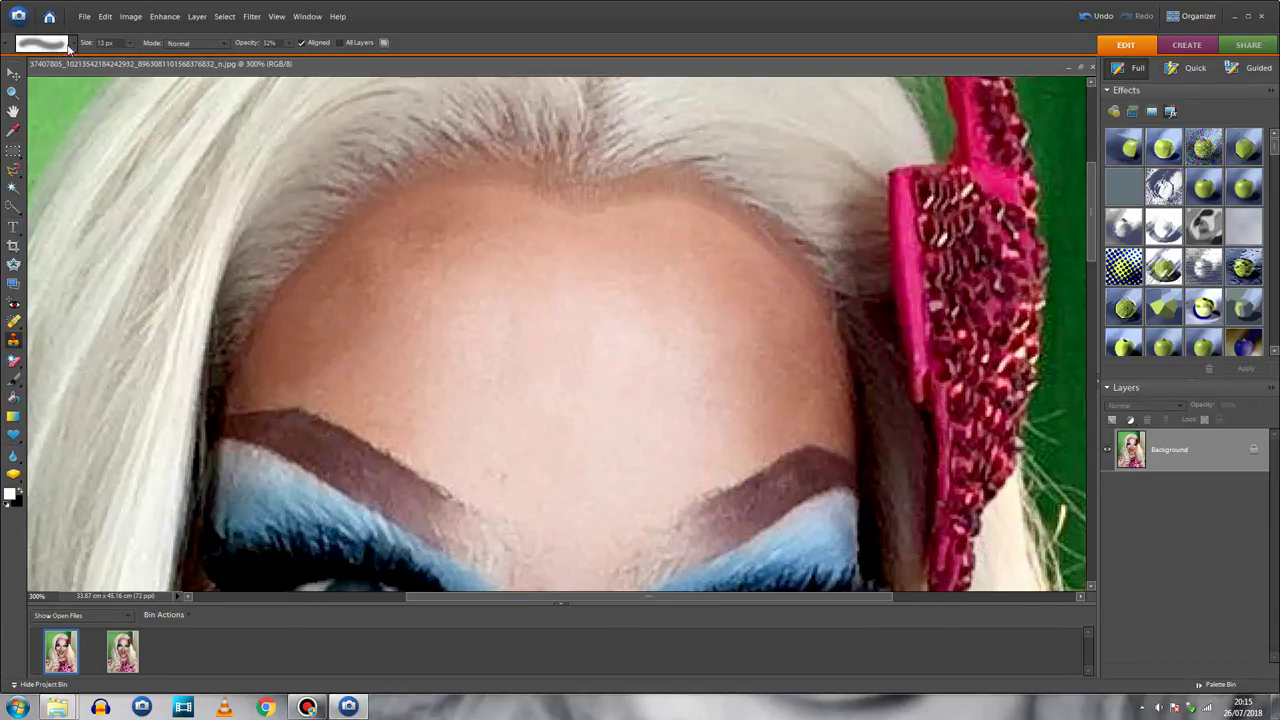
- Refine the centre and sides of the hairline by cloning forehead skin over the remaining lace with a 17 px soft brush
click(70, 44)
click(84, 120)
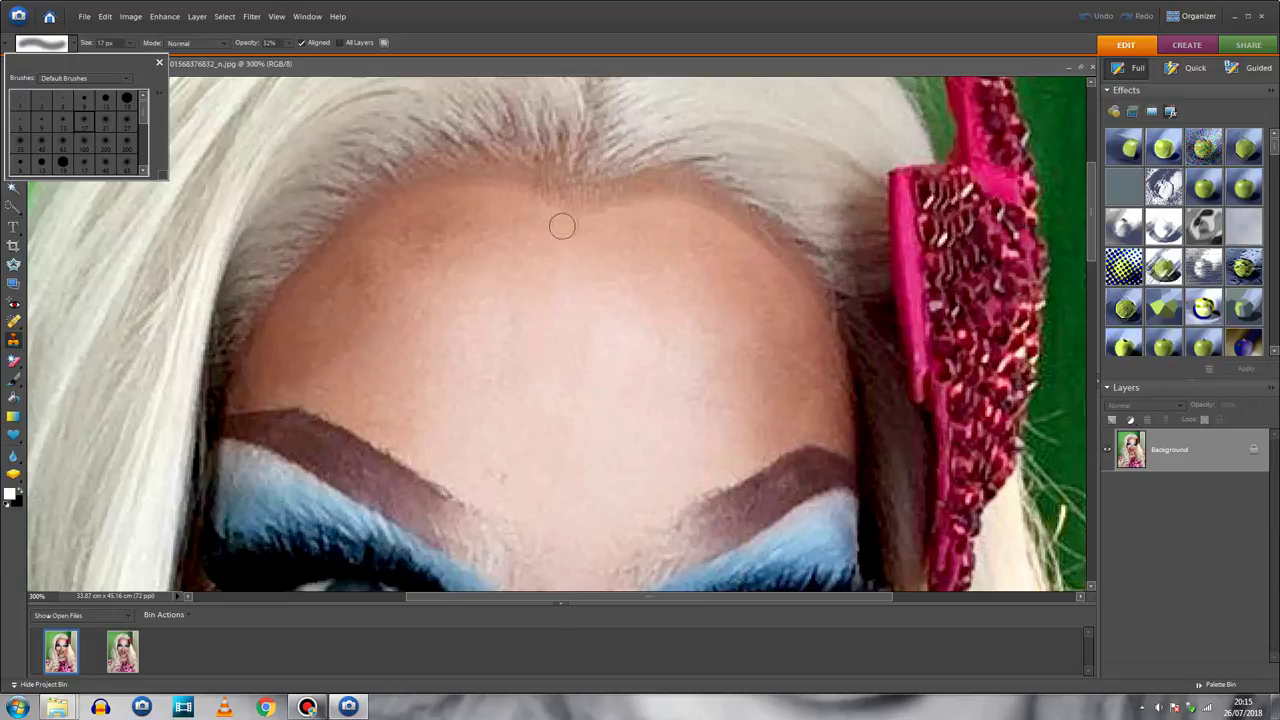
mouse_move(581, 219)
mouse_down()
mouse_move(670, 205)
mouse_move(723, 219)
mouse_move(793, 283)
mouse_up()
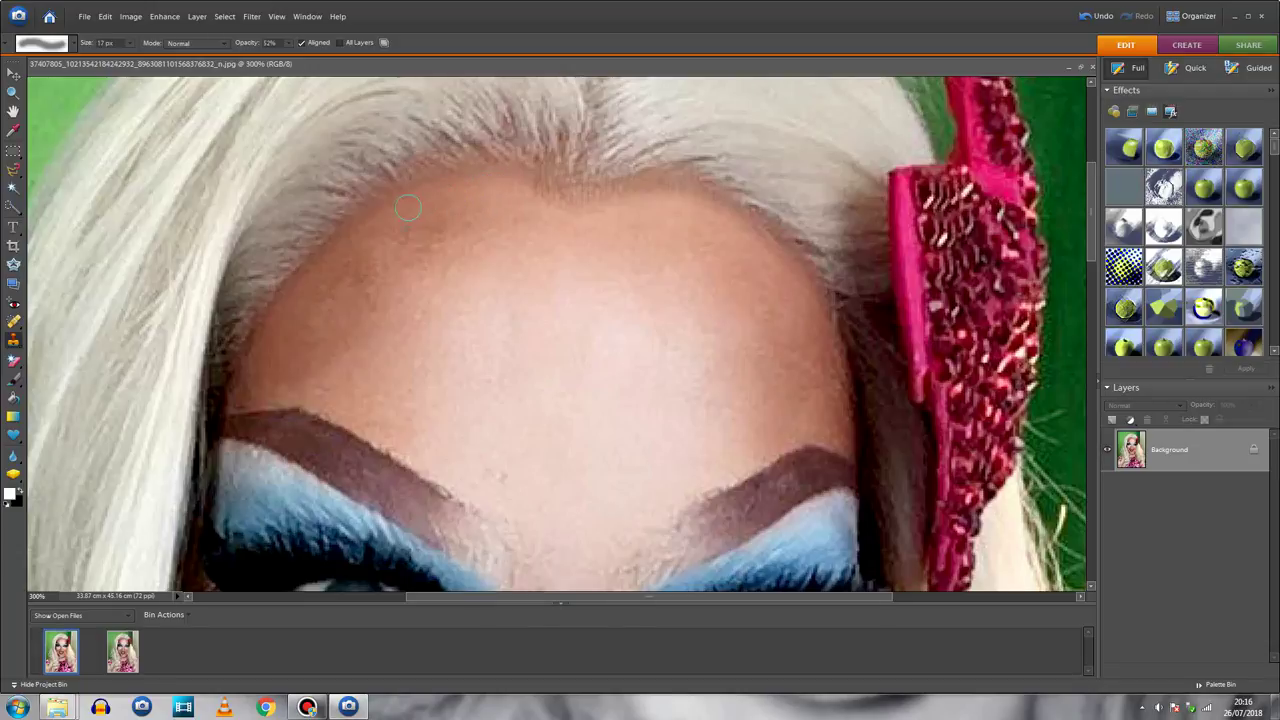
mouse_move(540, 197)
mouse_down()
mouse_move(573, 212)
mouse_move(615, 203)
mouse_up()
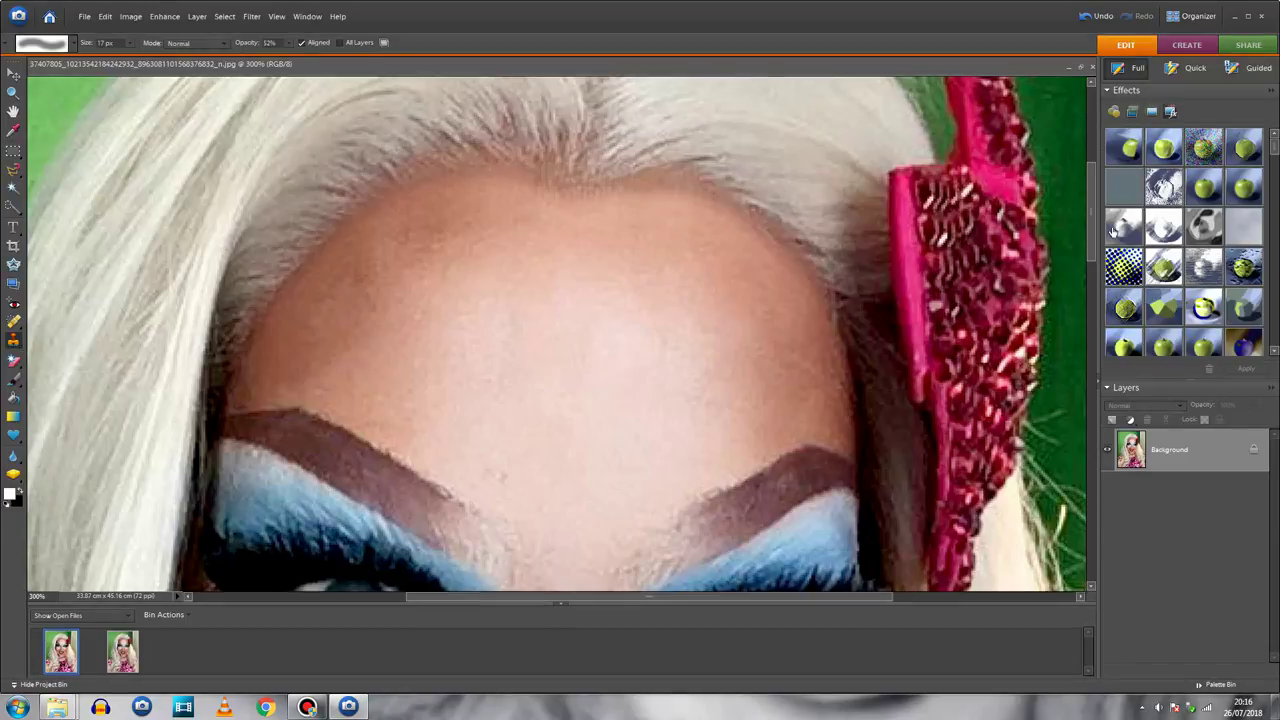
- Soften the rough skin at the inner ends of the eyebrows with the Blur tool, using a 17 px brush
drag(1096, 240, 1096, 292)
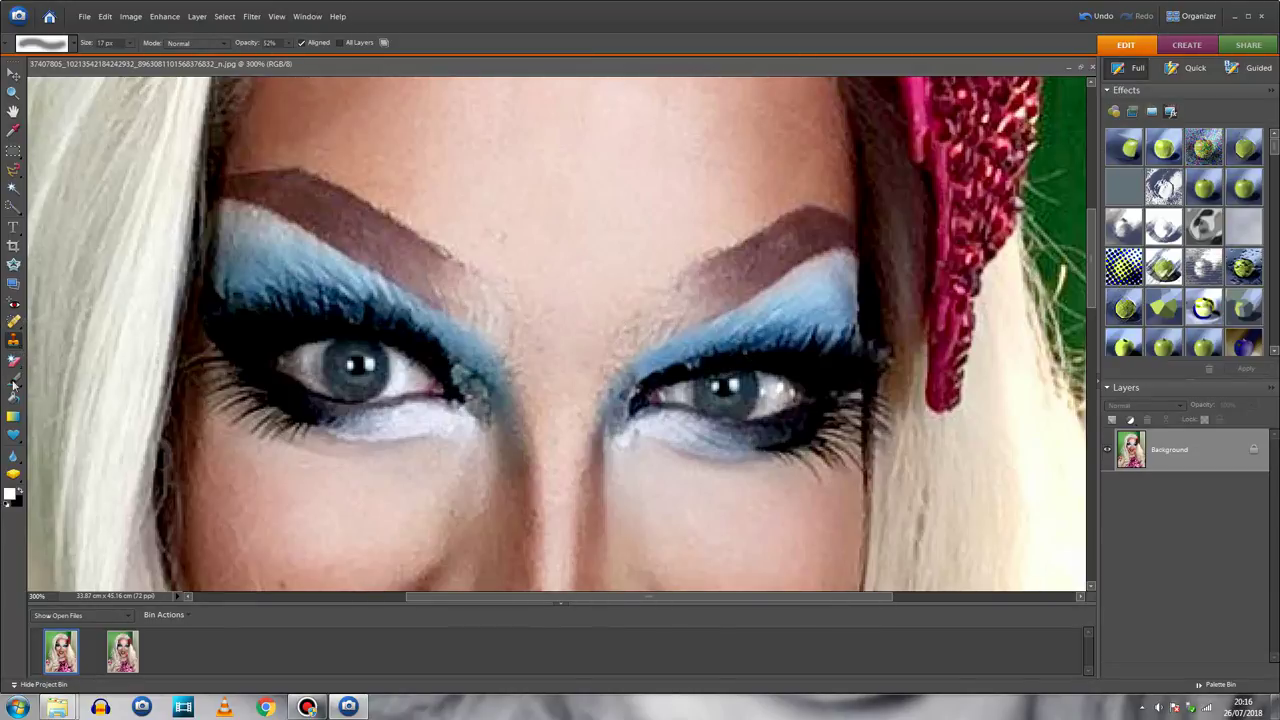
click(13, 457)
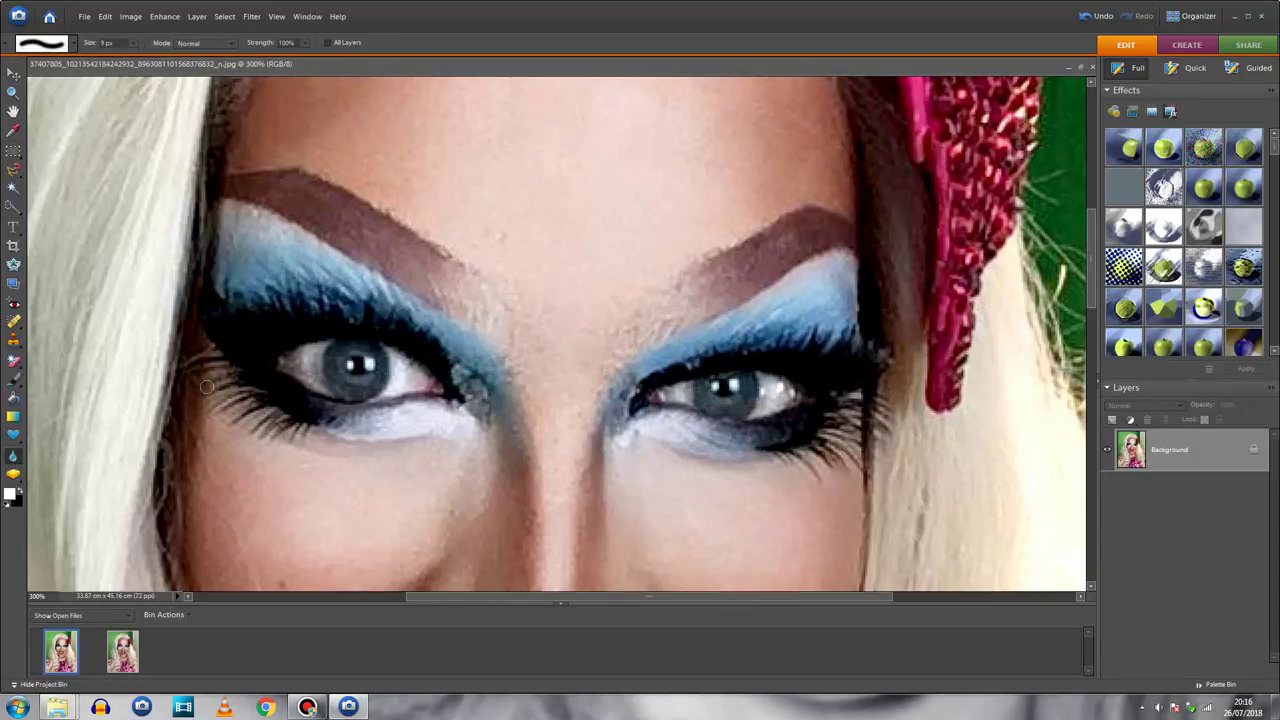
click(60, 45)
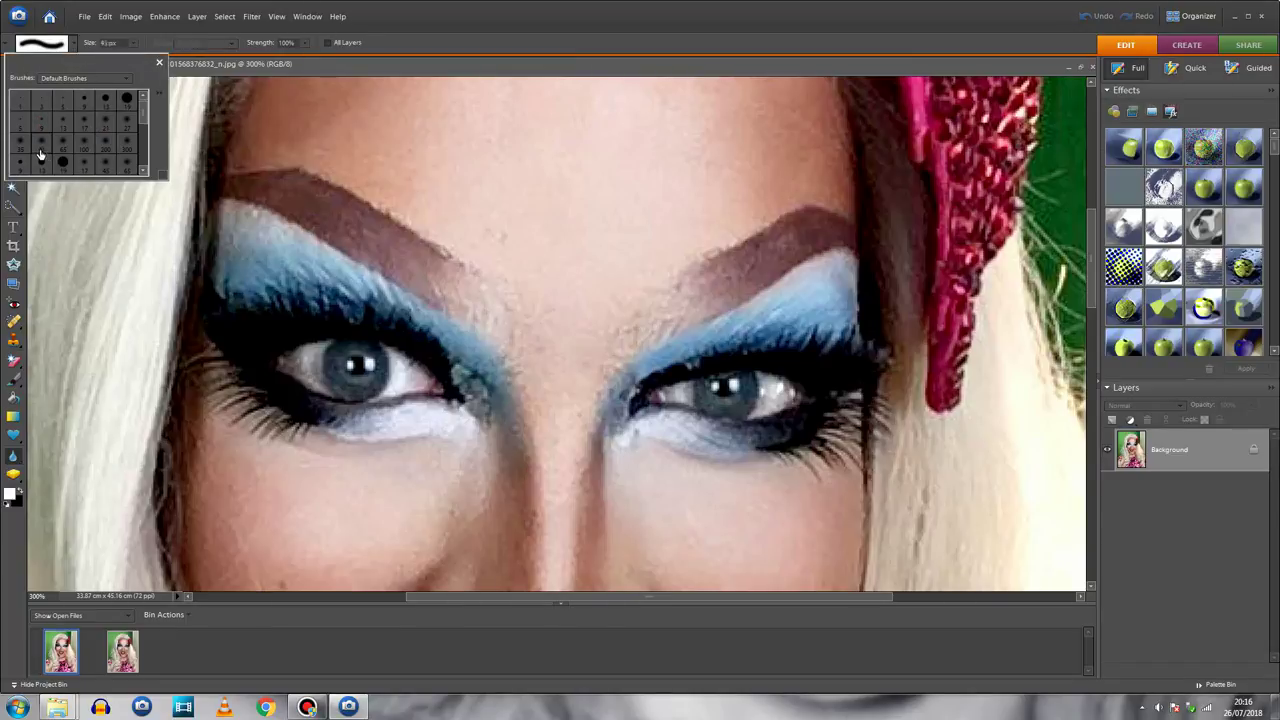
click(40, 153)
click(84, 120)
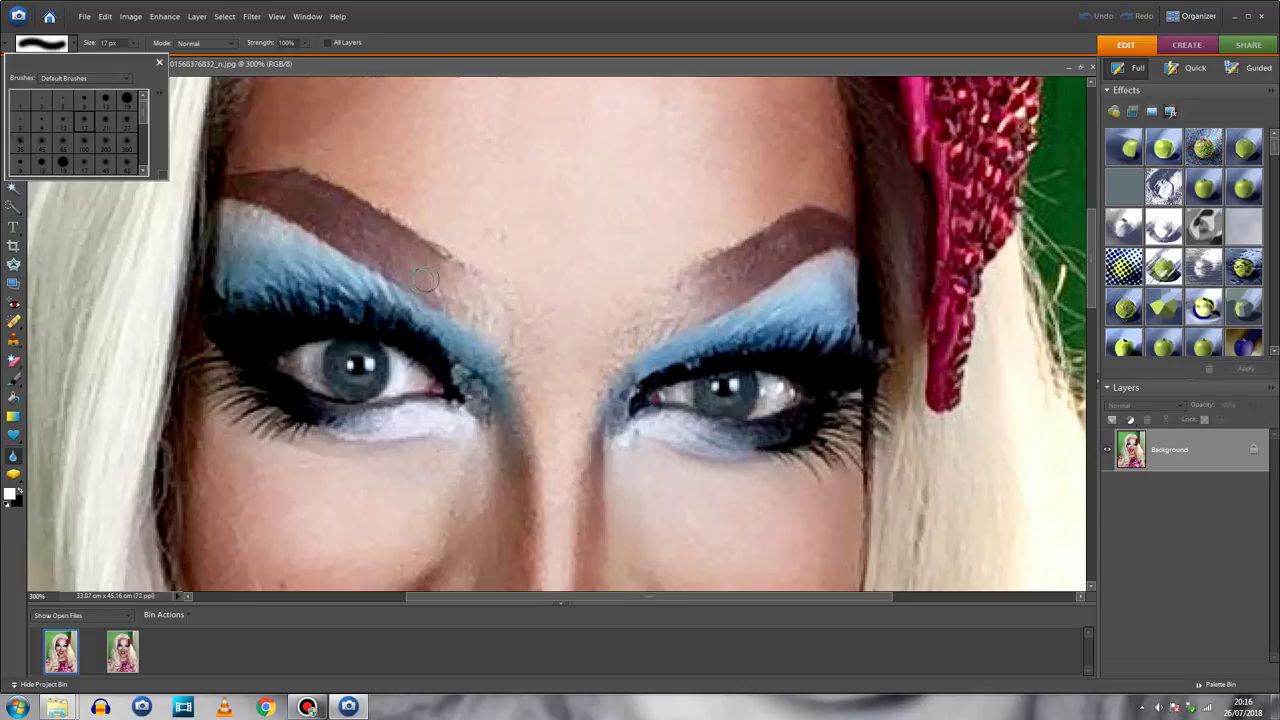
mouse_move(488, 318)
mouse_down()
mouse_move(445, 289)
mouse_move(485, 314)
mouse_up()
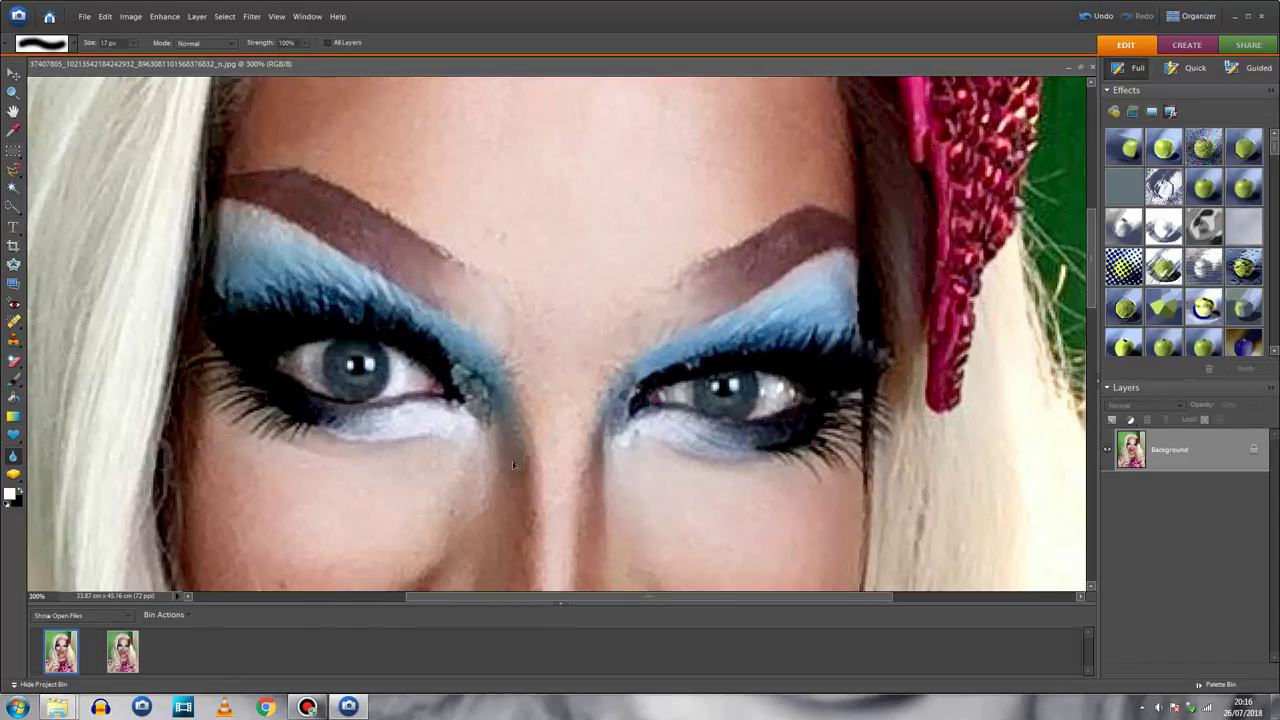
- Reduce the blur strength to 76% and soften the skin around the inner brows, nose bridge and under-eye makeup
drag(303, 45, 289, 58)
mouse_move(428, 282)
mouse_down()
mouse_move(516, 320)
mouse_move(452, 264)
mouse_move(513, 304)
mouse_up()
mouse_move(533, 378)
mouse_down()
mouse_move(512, 338)
mouse_move(524, 362)
mouse_move(542, 328)
mouse_up()
drag(646, 316, 642, 337)
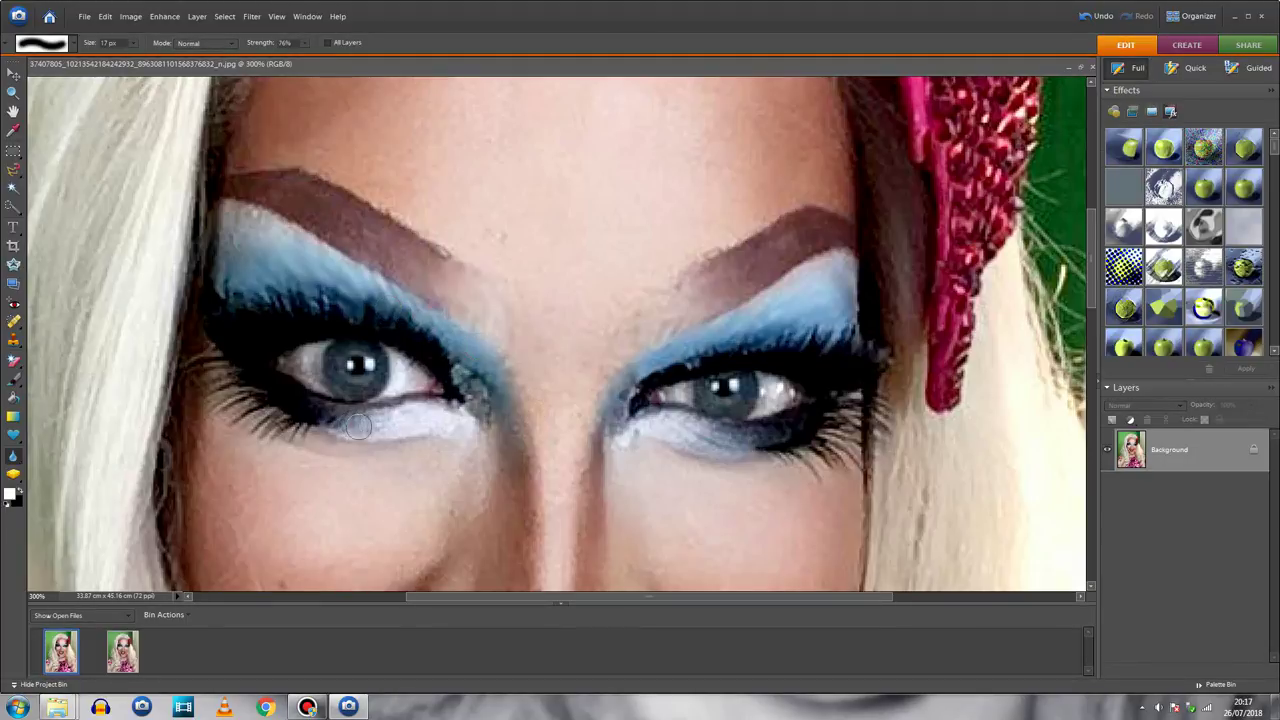
mouse_move(758, 440)
mouse_down()
mouse_move(683, 428)
mouse_move(726, 451)
mouse_up()
- Clean up the ragged edges and inner ends of both eyebrows with the Clone Stamp, sampling from the brows themselves
scroll(1094, 250, up, 3)
drag(1091, 268, 1090, 350)
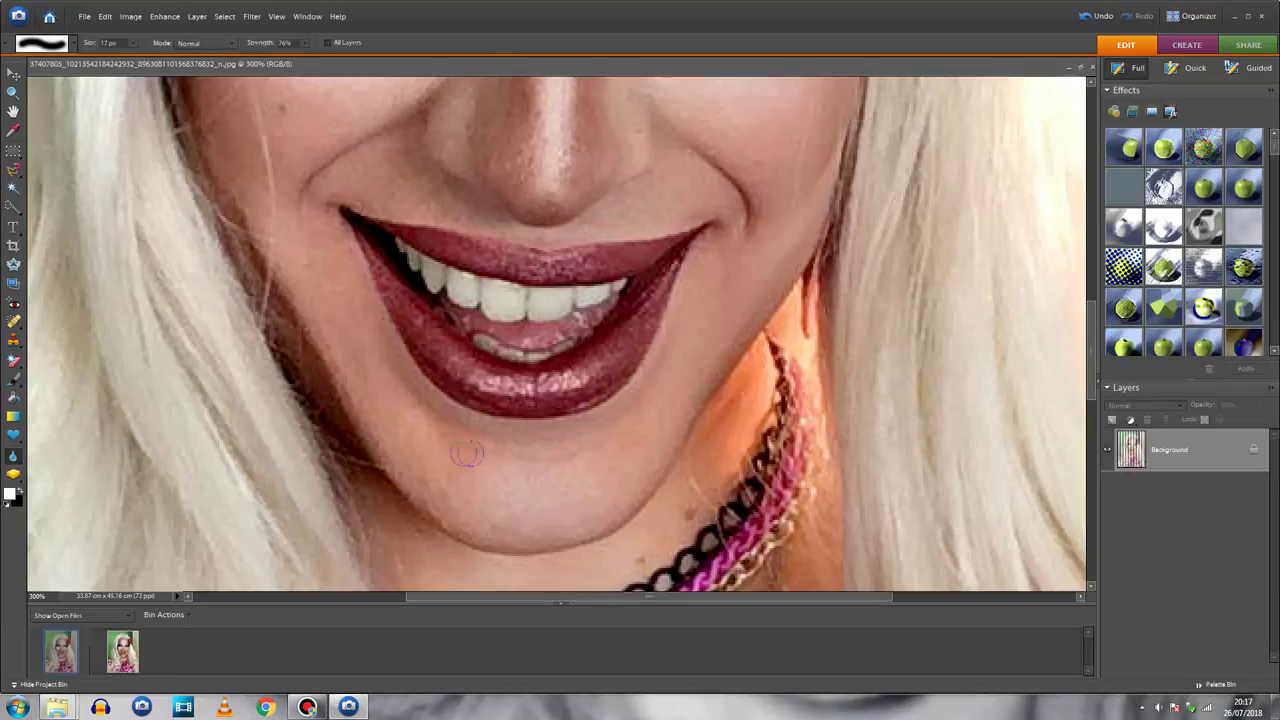
drag(1091, 336, 1093, 245)
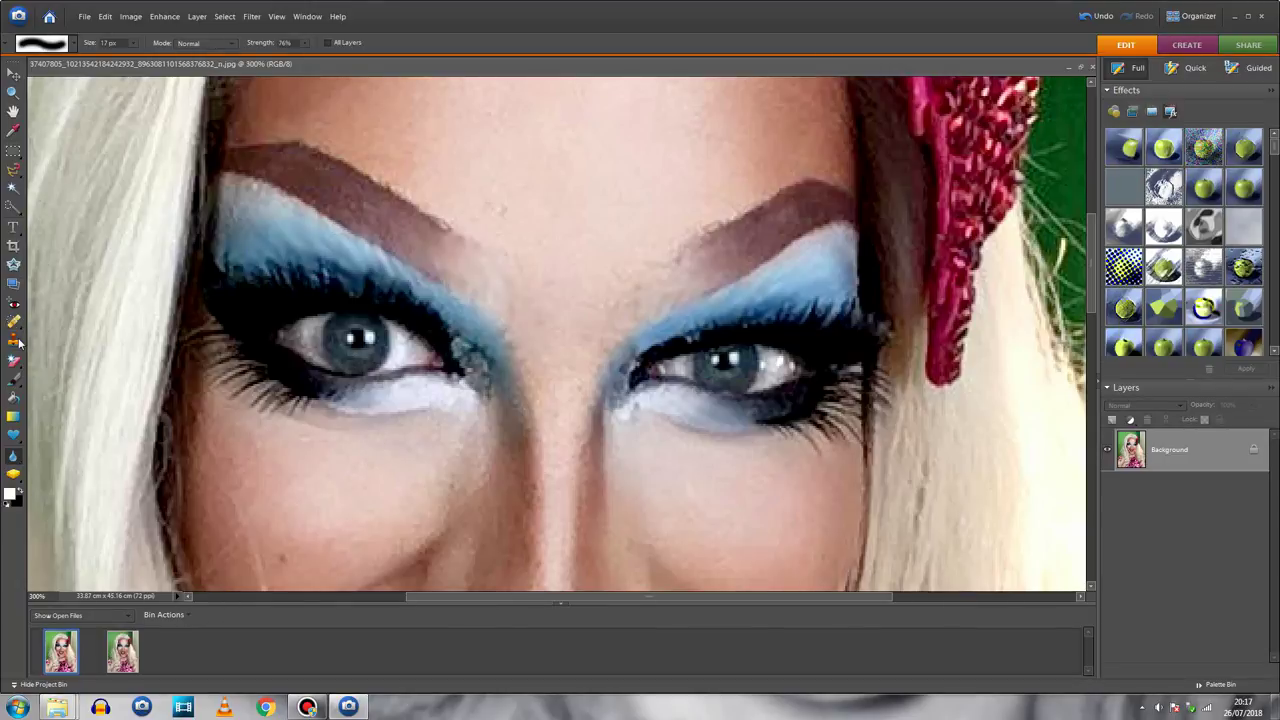
click(14, 341)
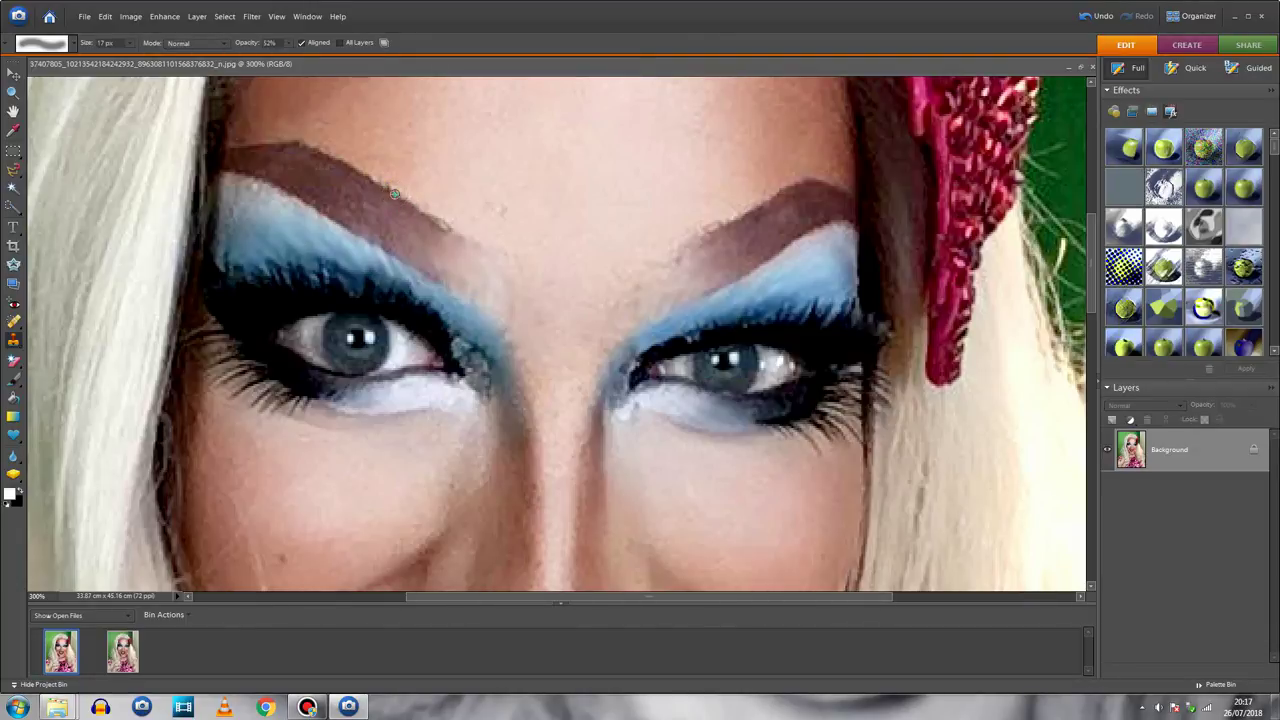
click(440, 220)
click(442, 225)
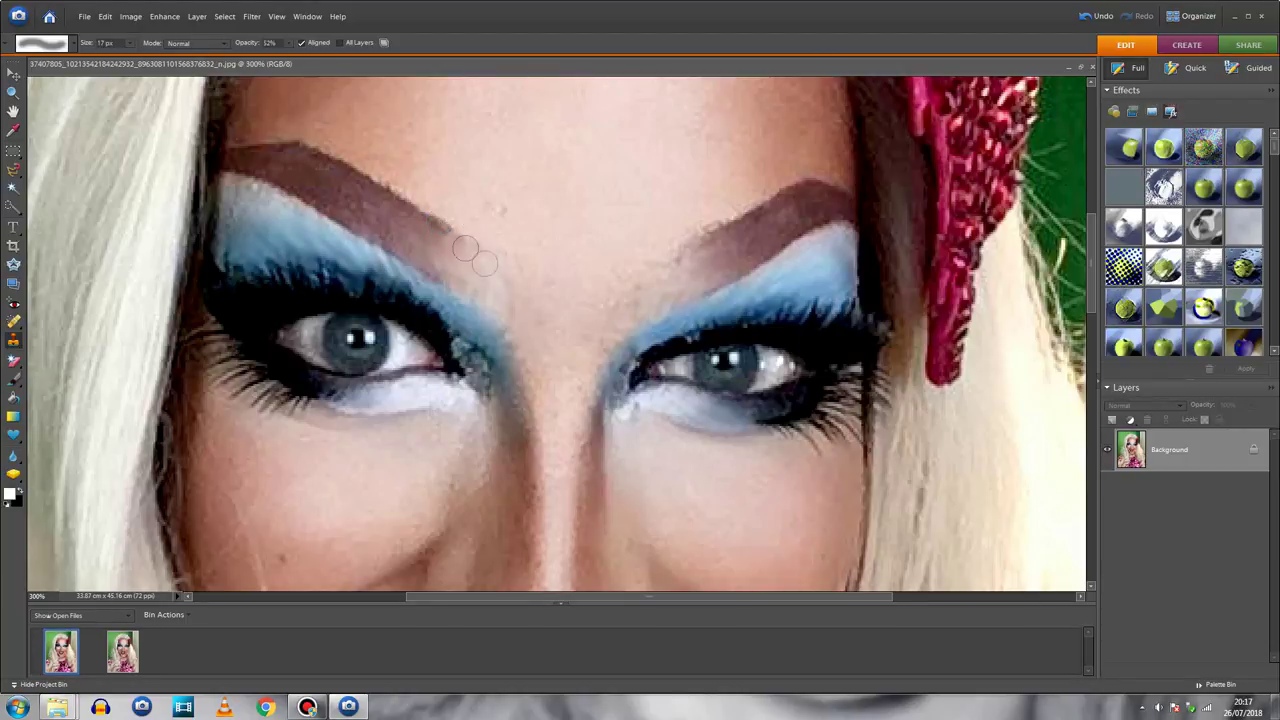
click(432, 233)
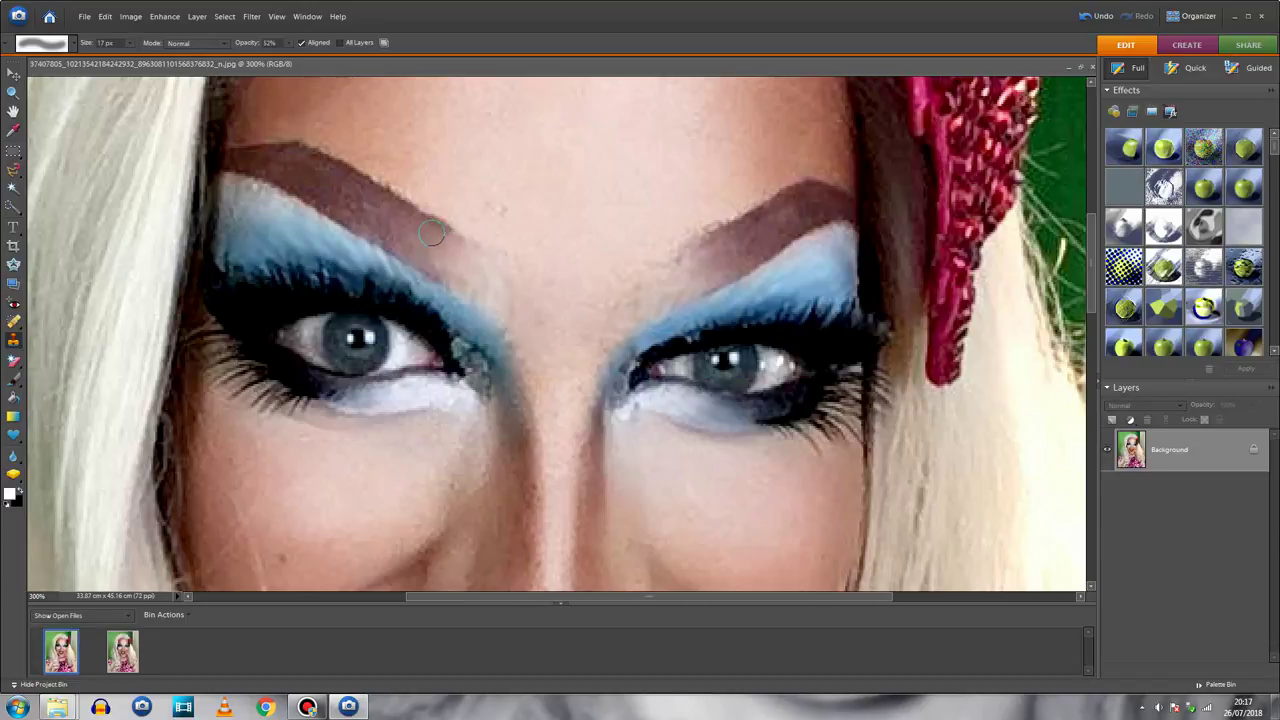
alt+click(742, 215)
click(715, 229)
click(700, 252)
- Darken the liner below the eye on the photo's right with sampled black, using the Brush in Normal mode at 27% opacity
scroll(1094, 320, down, 3)
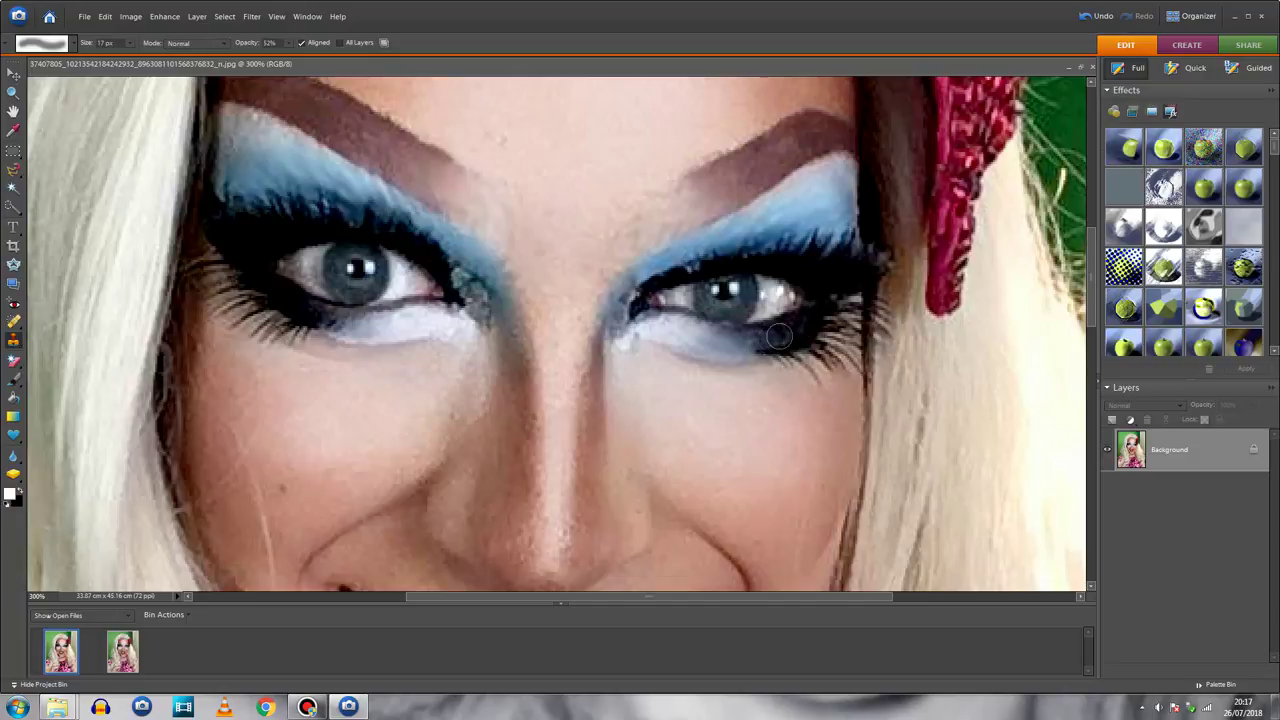
click(14, 378)
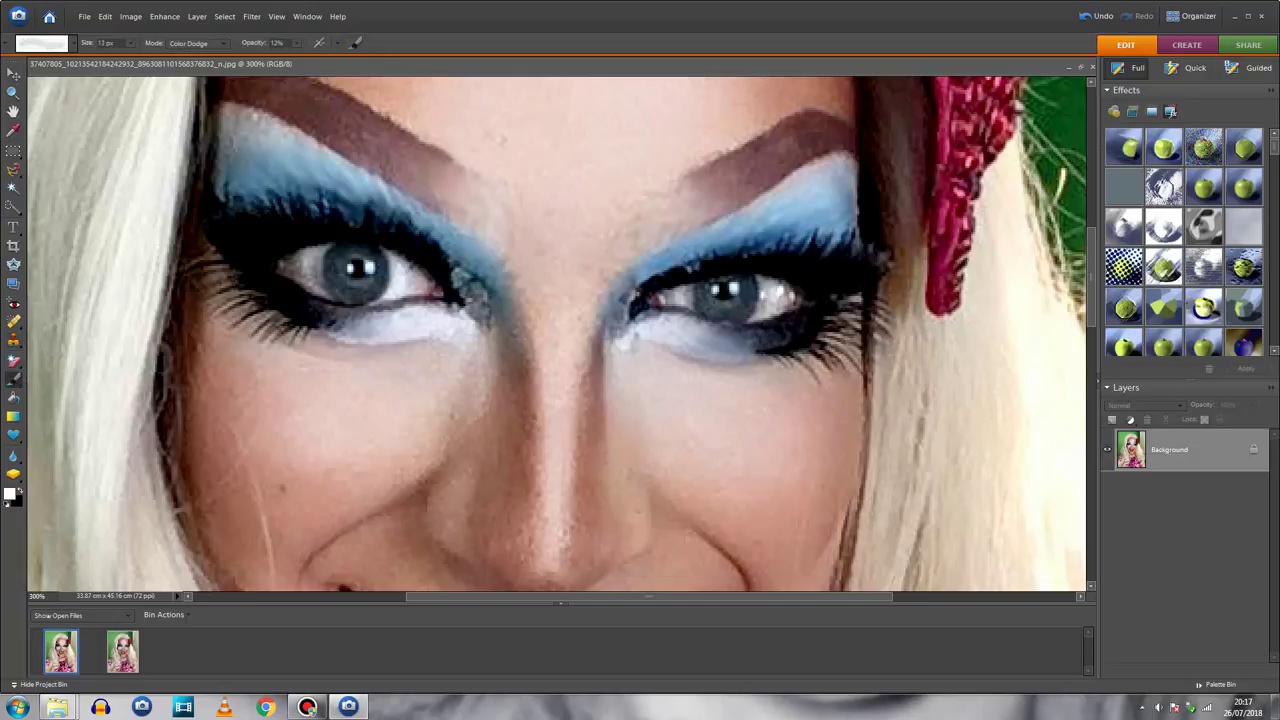
click(217, 46)
click(211, 54)
click(297, 45)
click(307, 61)
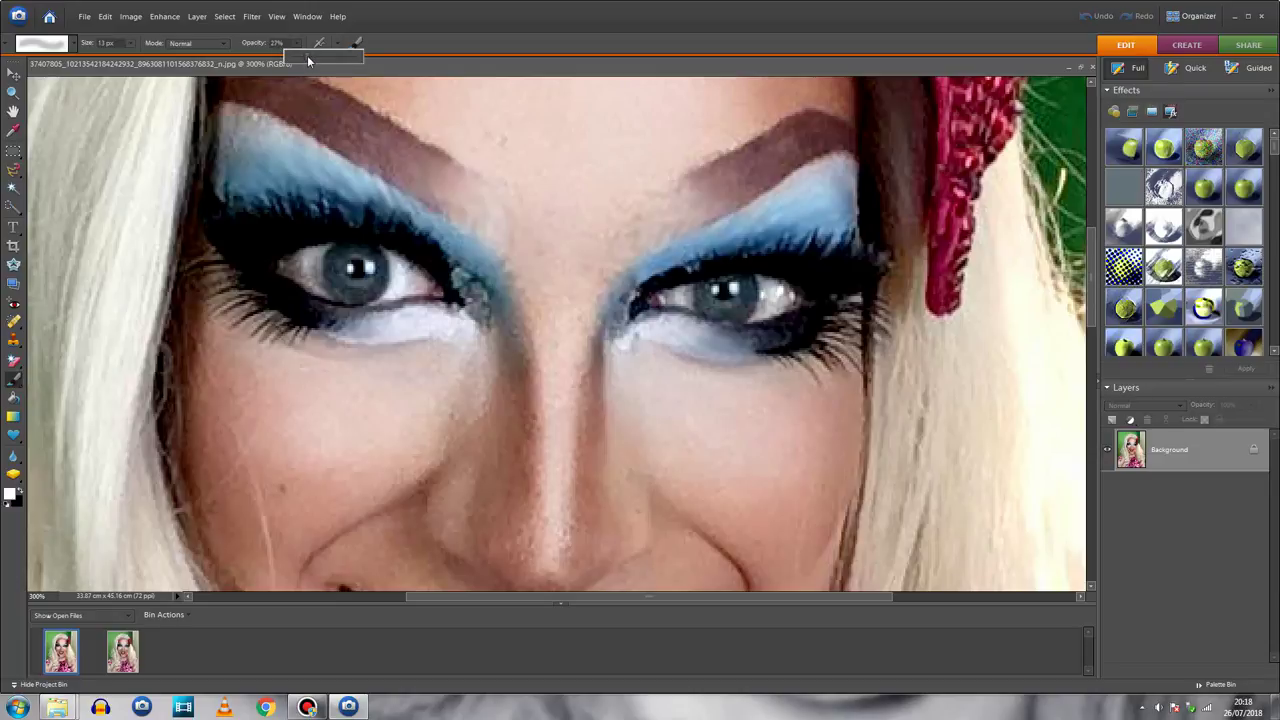
click(13, 133)
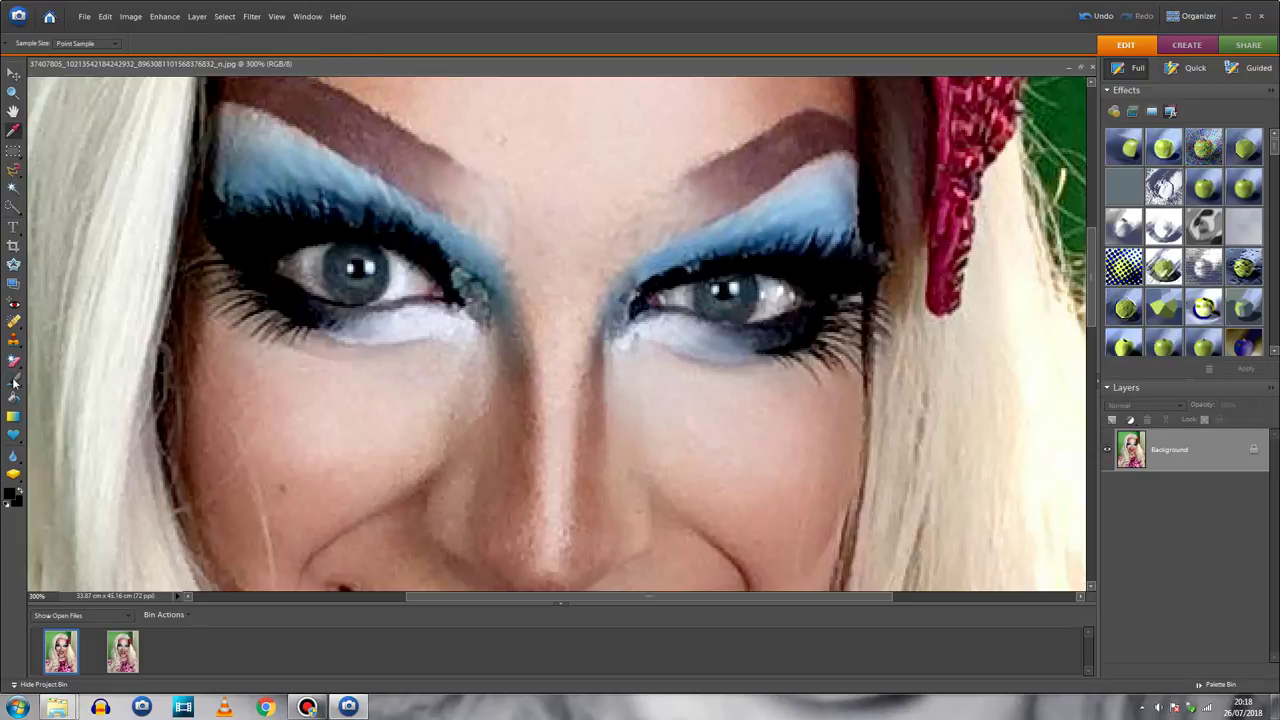
click(13, 381)
mouse_move(771, 337)
mouse_down()
mouse_move(753, 341)
mouse_move(788, 330)
mouse_up()
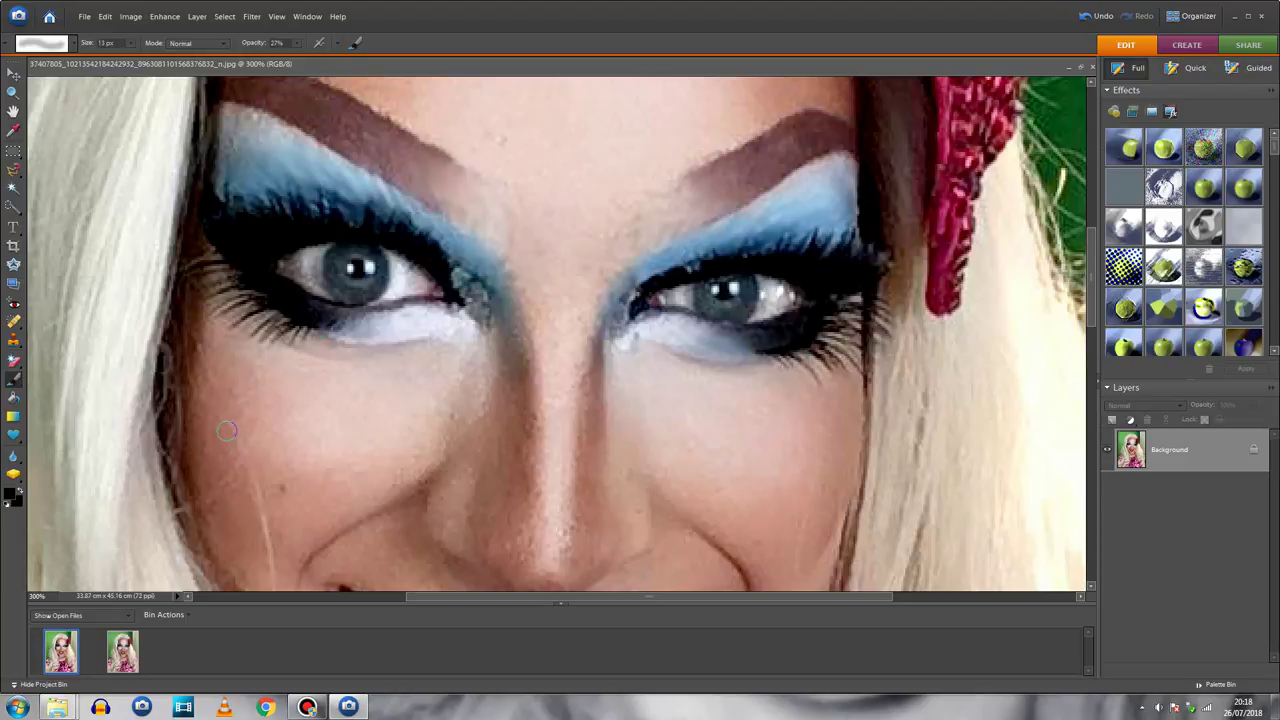
- Compare the whole retouched portrait at 100% with the original by reverting the photo, then repeatedly undoing and redoing the revert
mouse_move(1093, 293)
mouse_down()
mouse_move(1093, 350)
mouse_move(1093, 225)
mouse_move(1093, 290)
mouse_up()
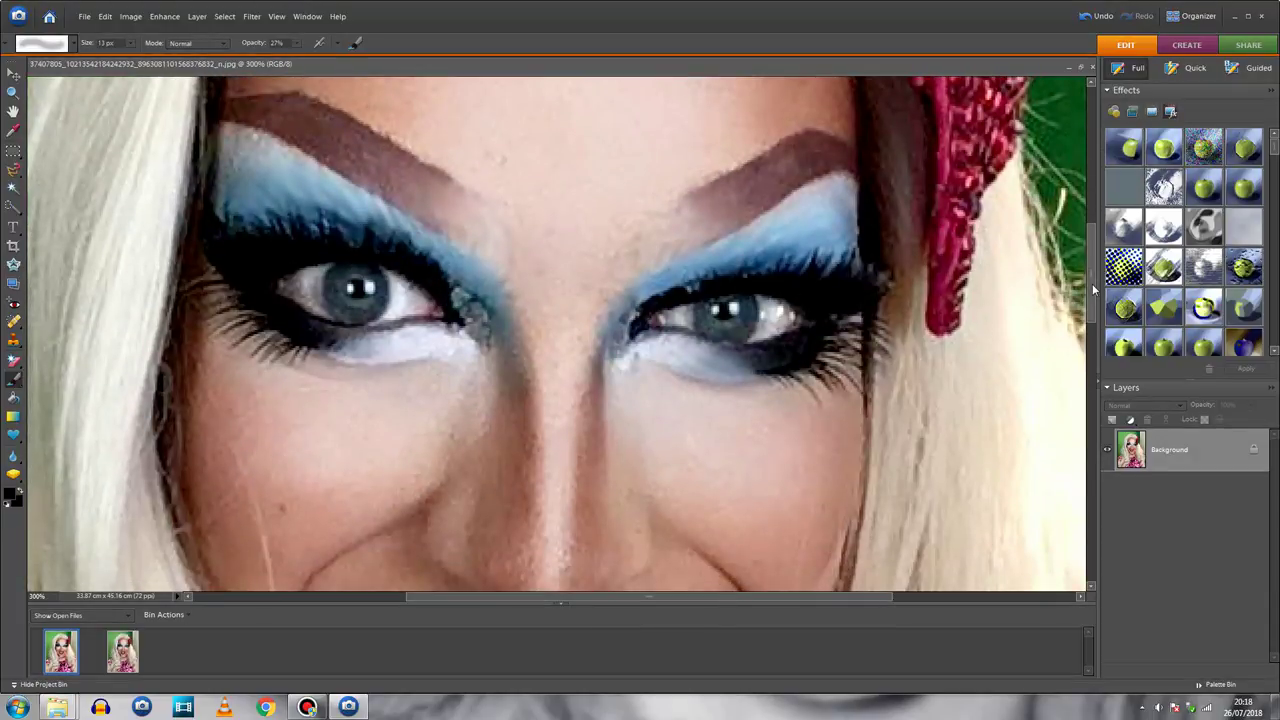
key(ctrl+minus)
key(ctrl+minus)
key(ctrl+minus)
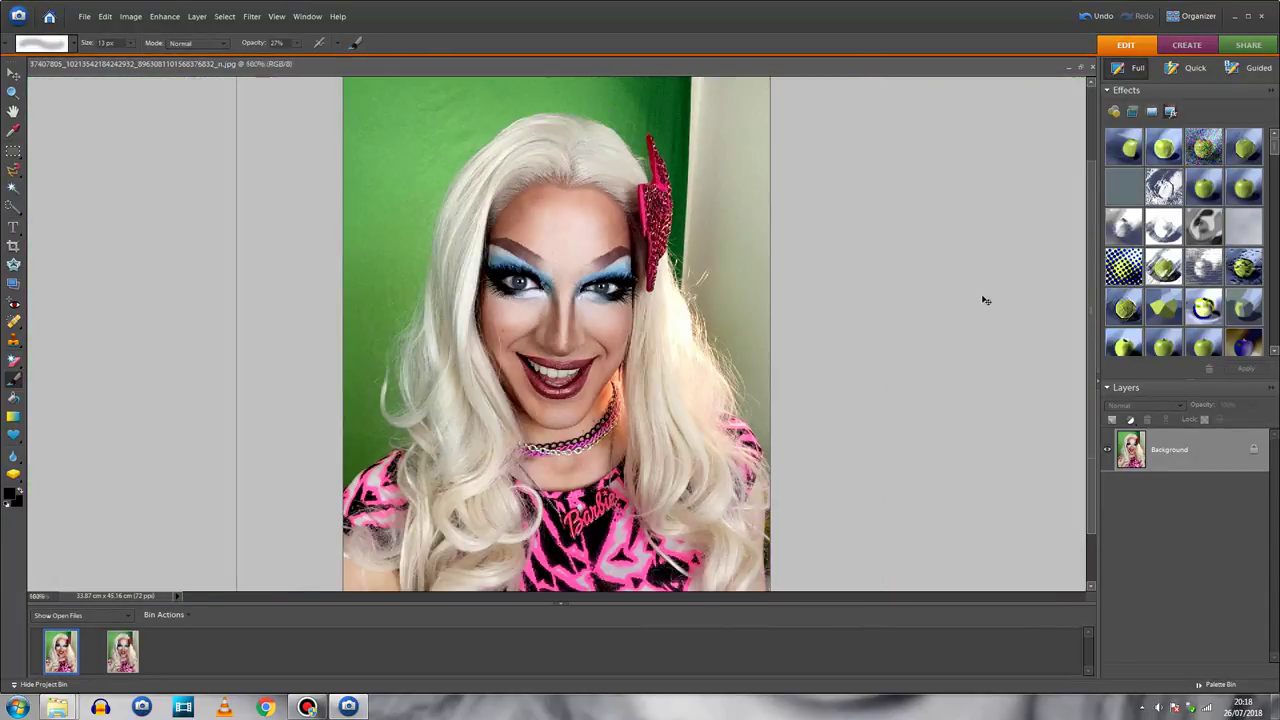
key(ctrl+alt+0)
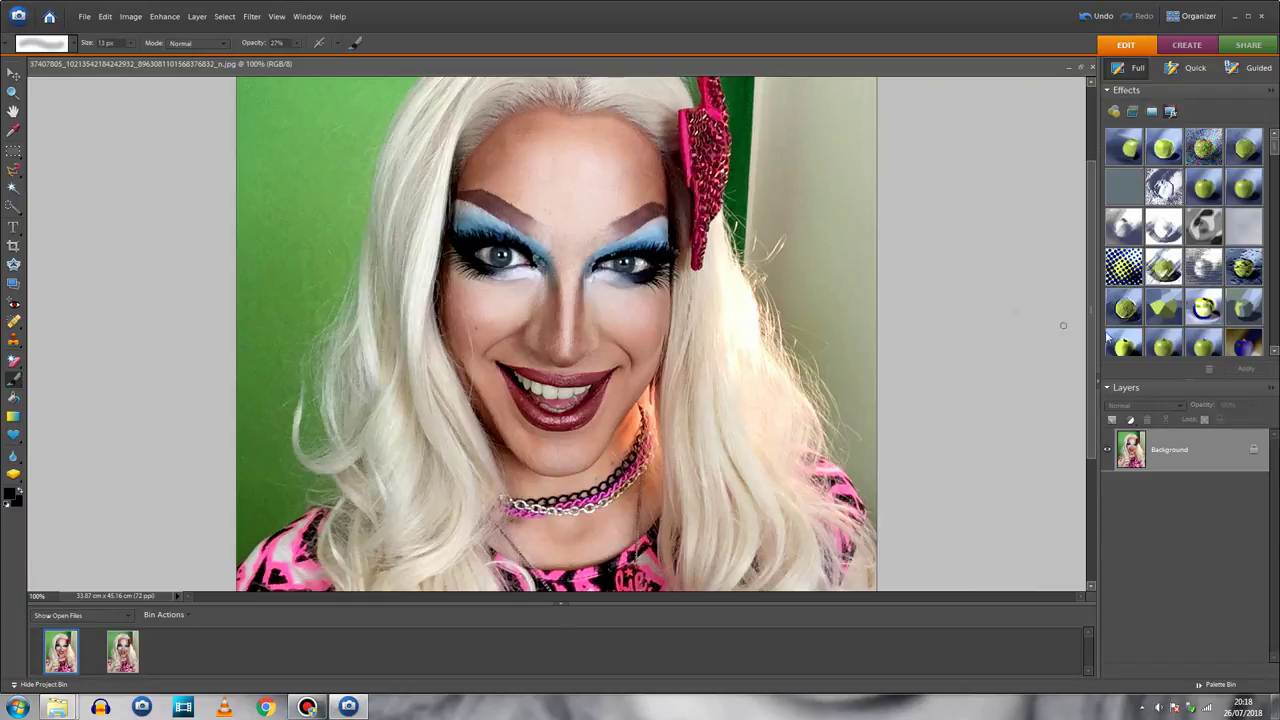
drag(1093, 340, 1092, 310)
click(105, 16)
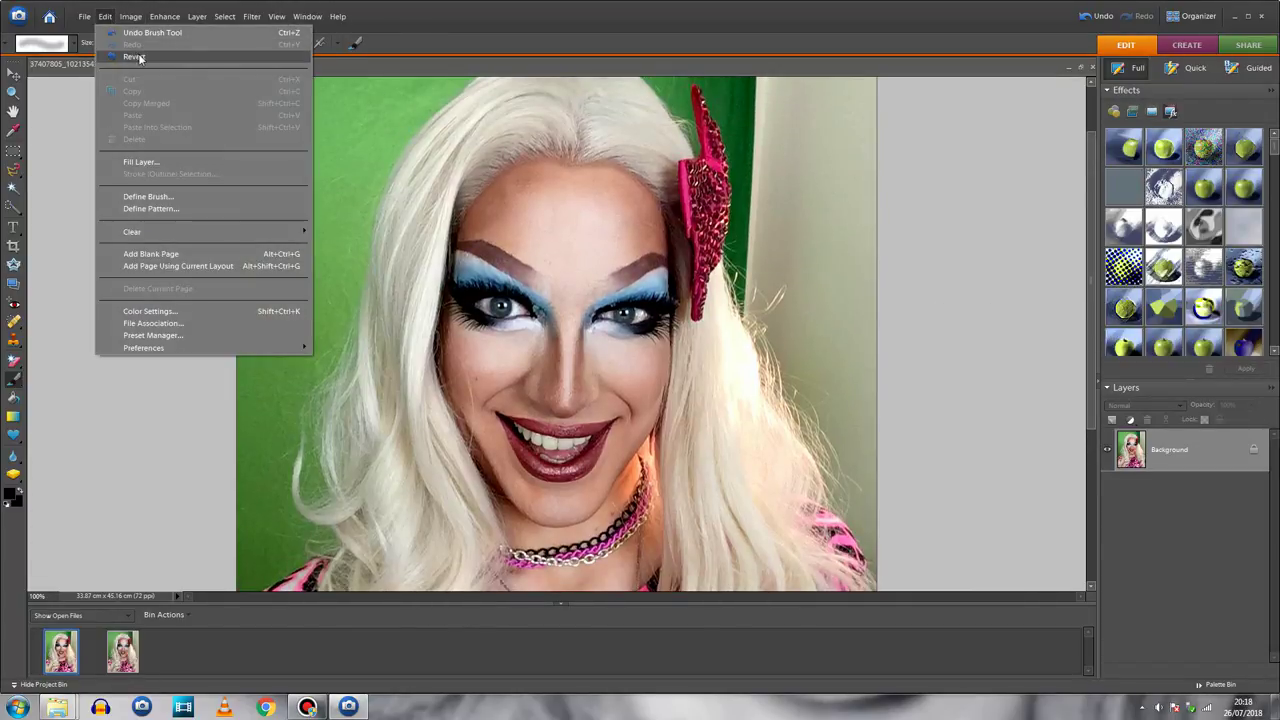
click(138, 57)
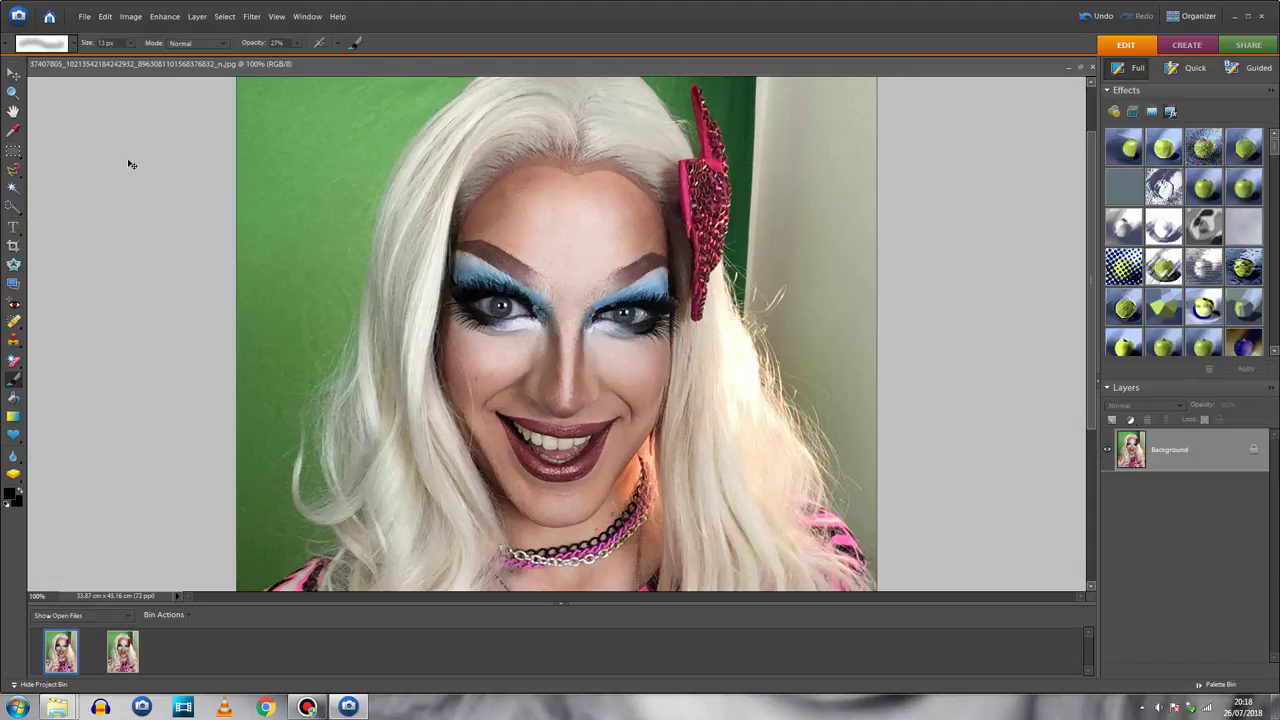
key(ctrl+z)
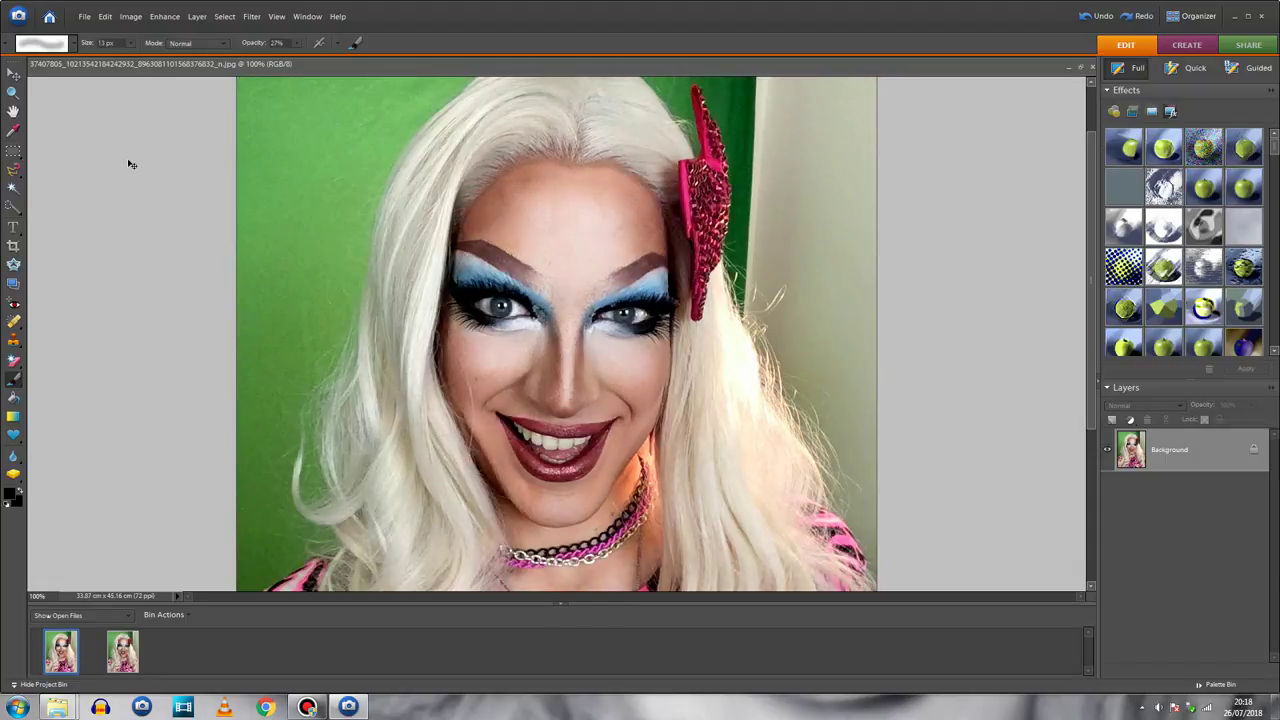
key(ctrl+y)
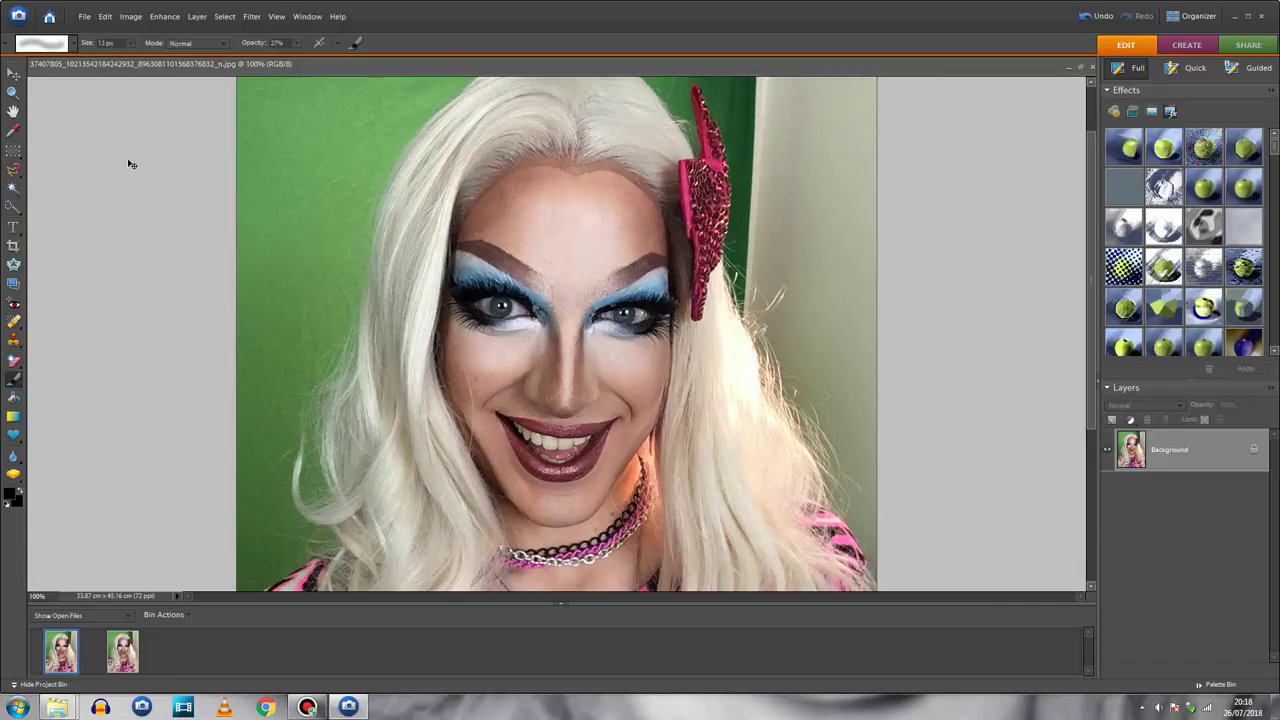
key(ctrl+z)
key(ctrl+y)
key(ctrl+z)
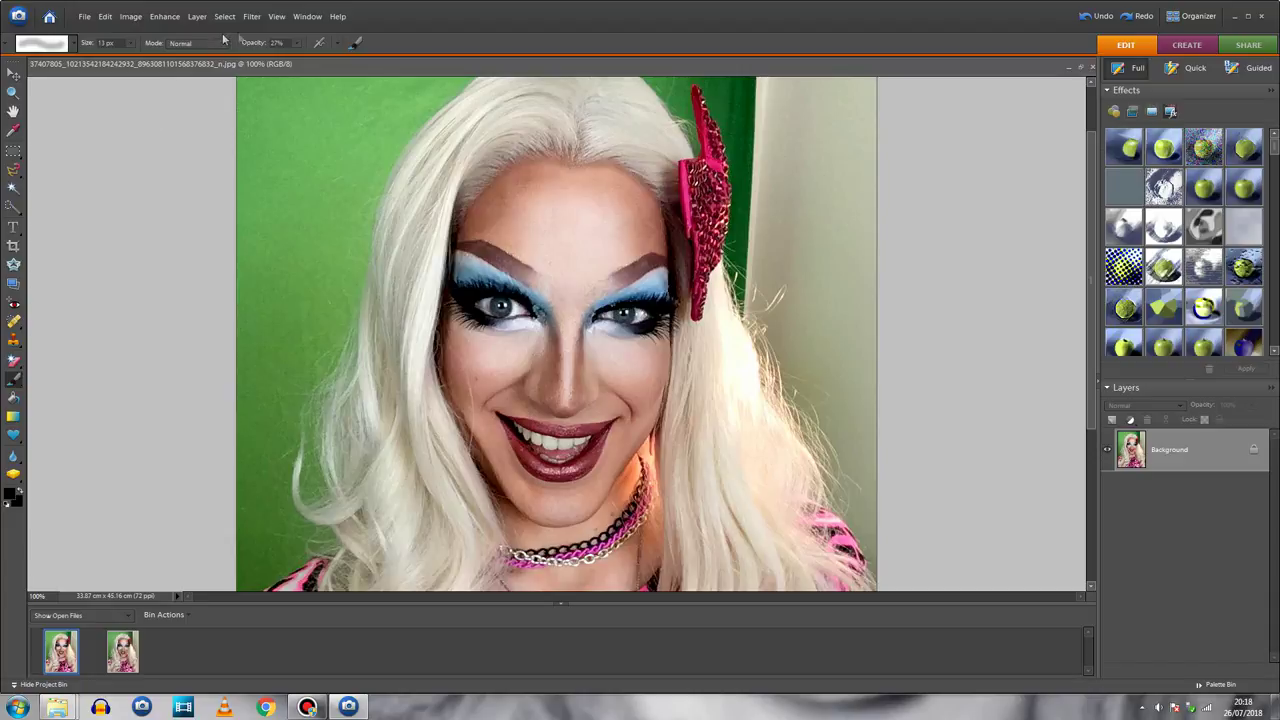
- Open the Reduce Noise filter and compare the face with and without the effect in its preview
click(251, 17)
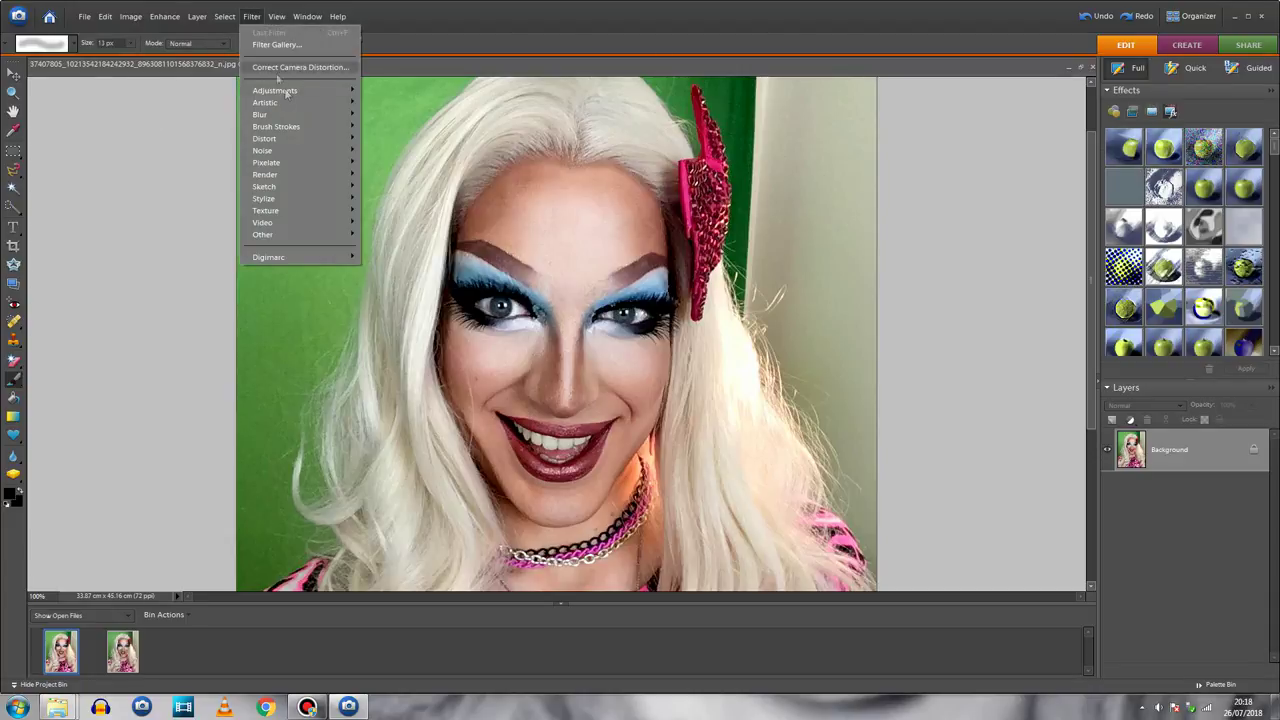
mouse_move(308, 150)
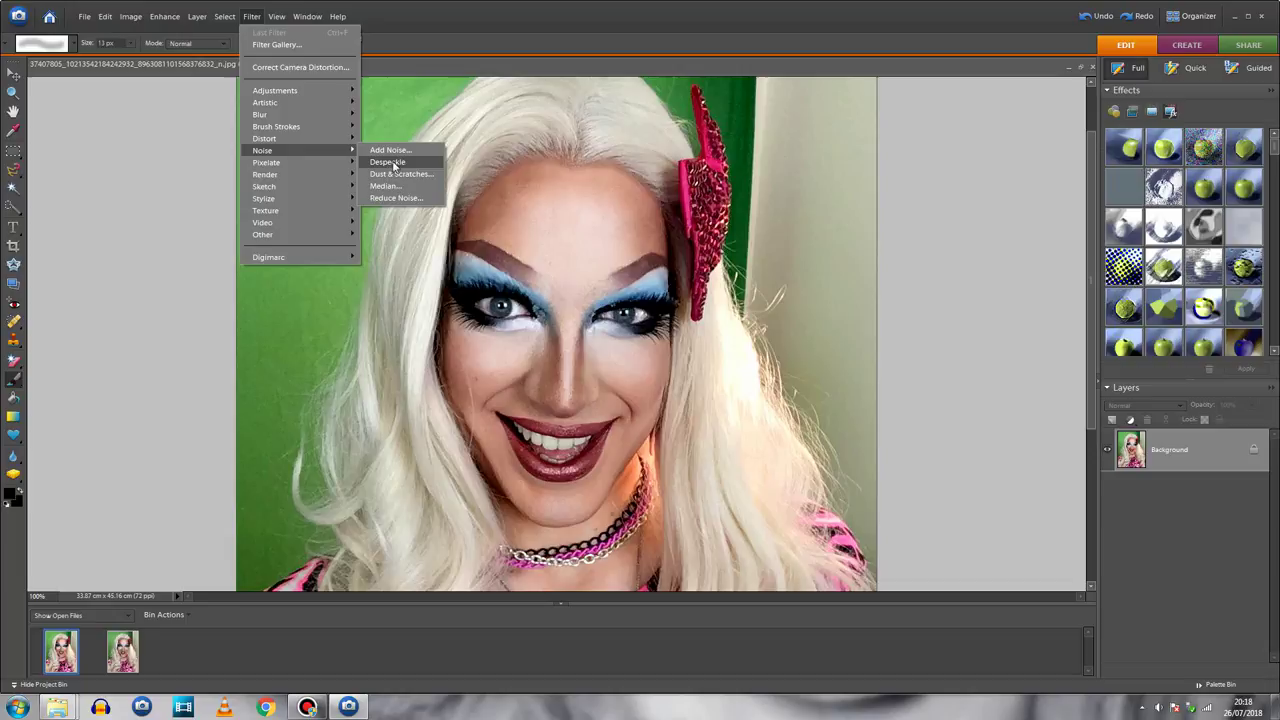
click(396, 197)
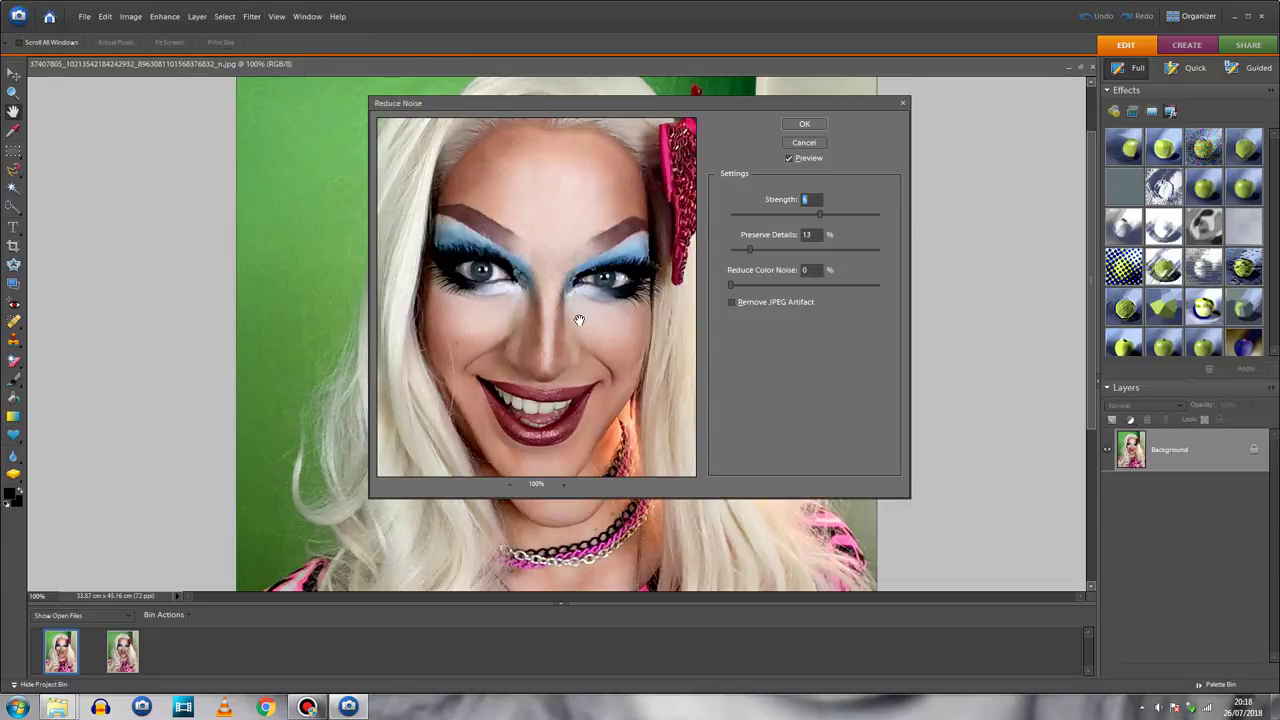
drag(579, 320, 582, 310)
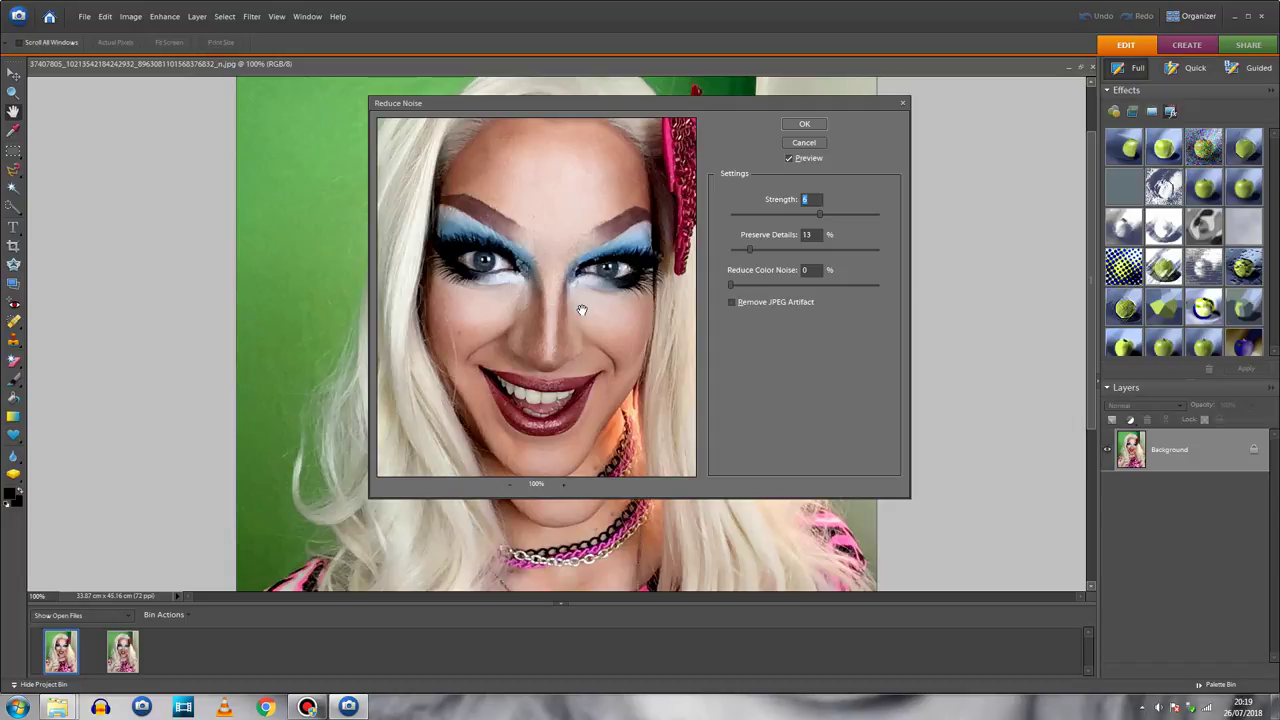
drag(566, 333, 552, 370)
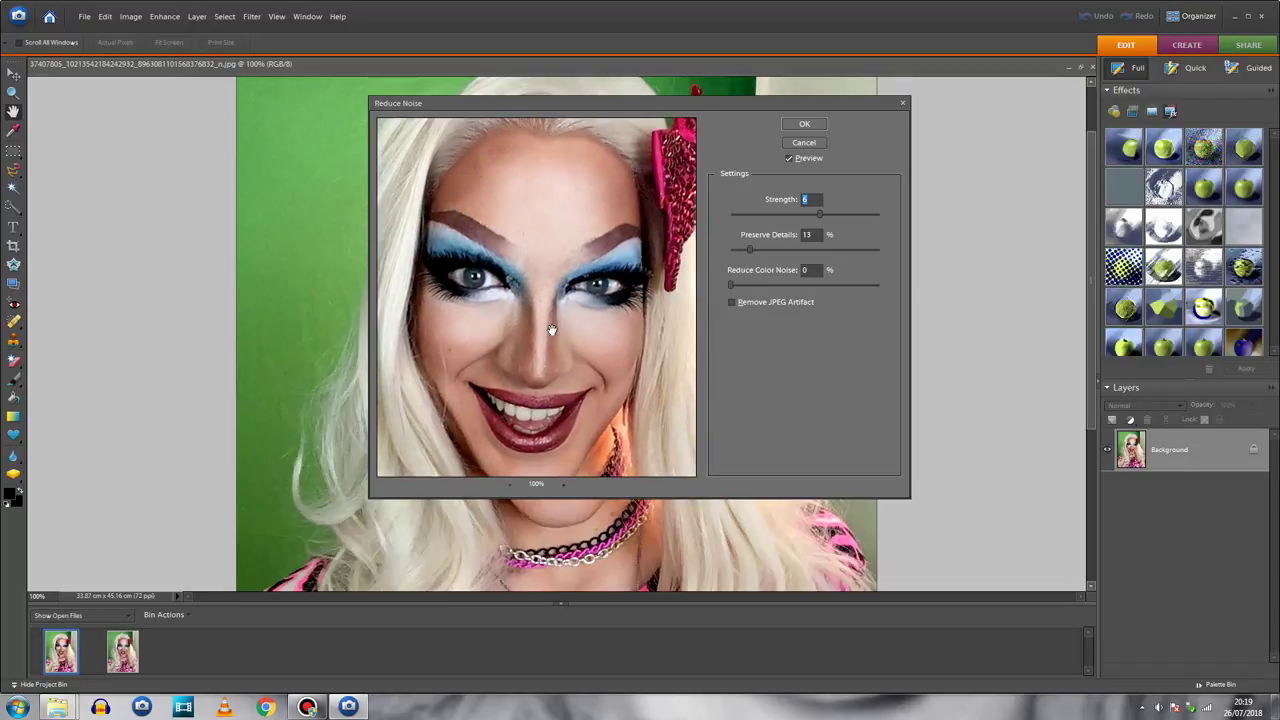
drag(564, 285, 570, 291)
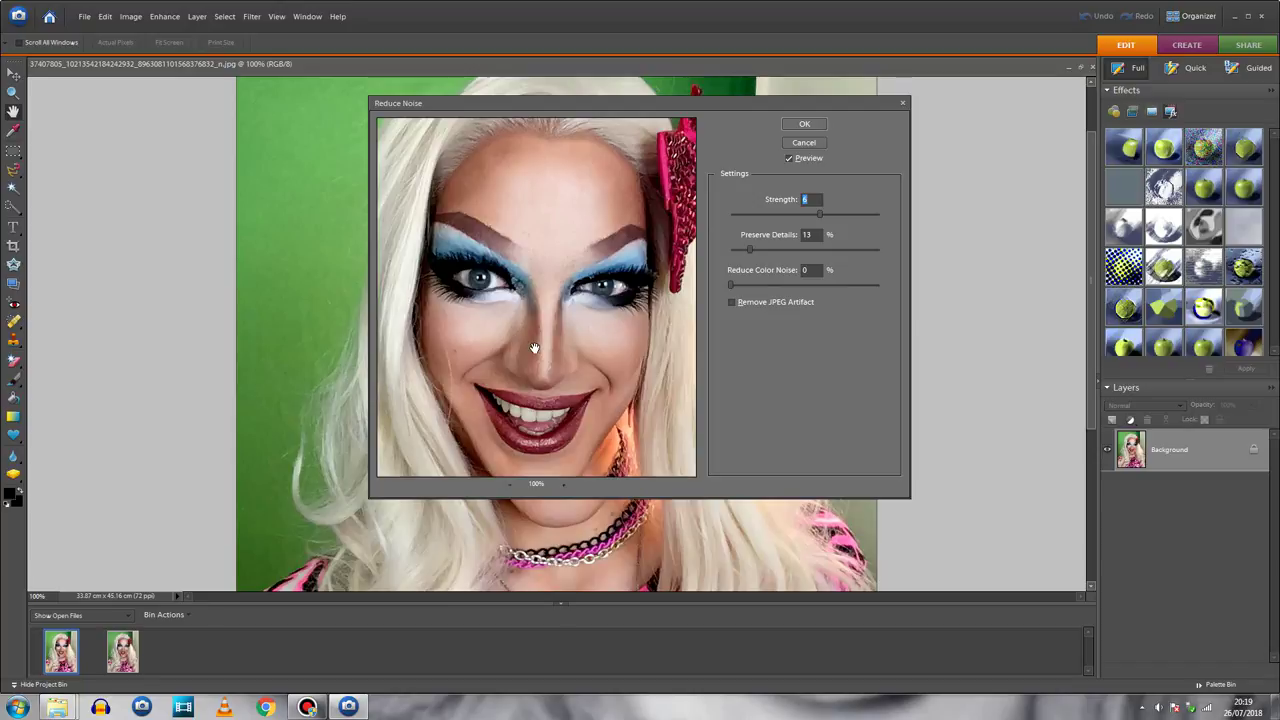
- Adjust the noise reduction strength and the detail preservation, check the effect on the face, and apply the filter
click(848, 215)
click(812, 215)
click(784, 249)
click(757, 249)
drag(752, 250, 750, 251)
drag(571, 371, 575, 351)
click(787, 124)
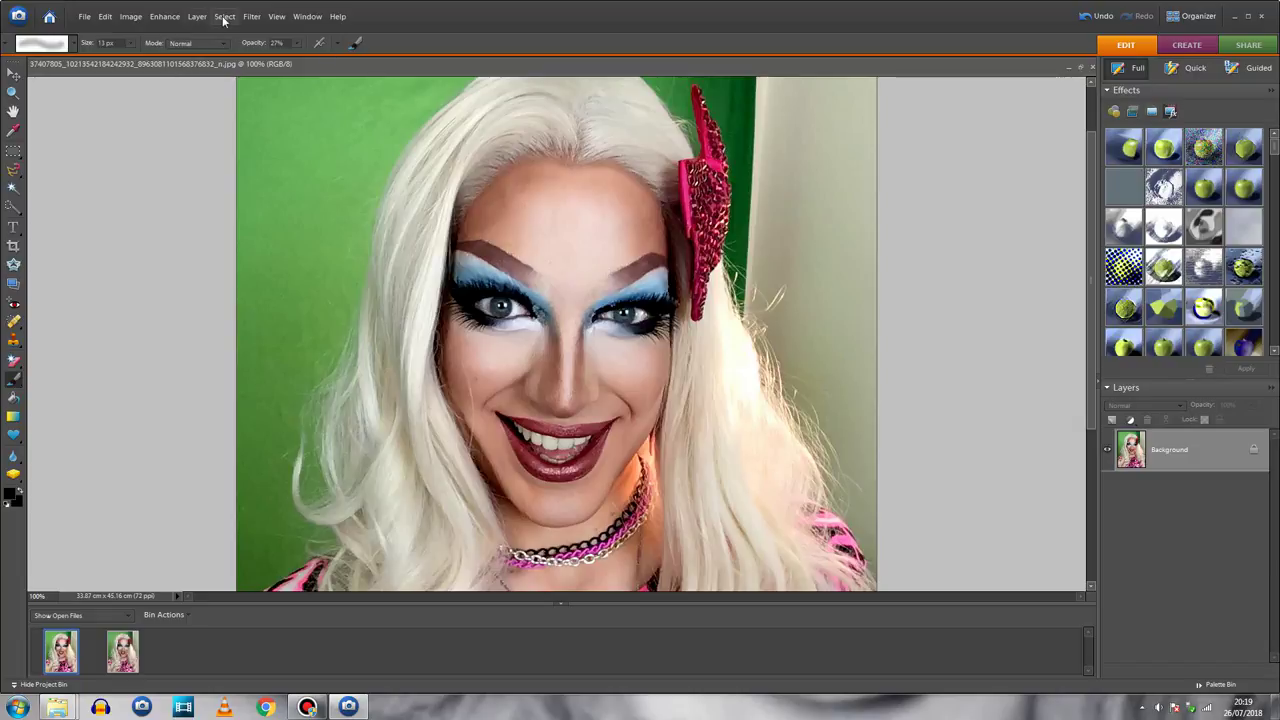
click(165, 16)
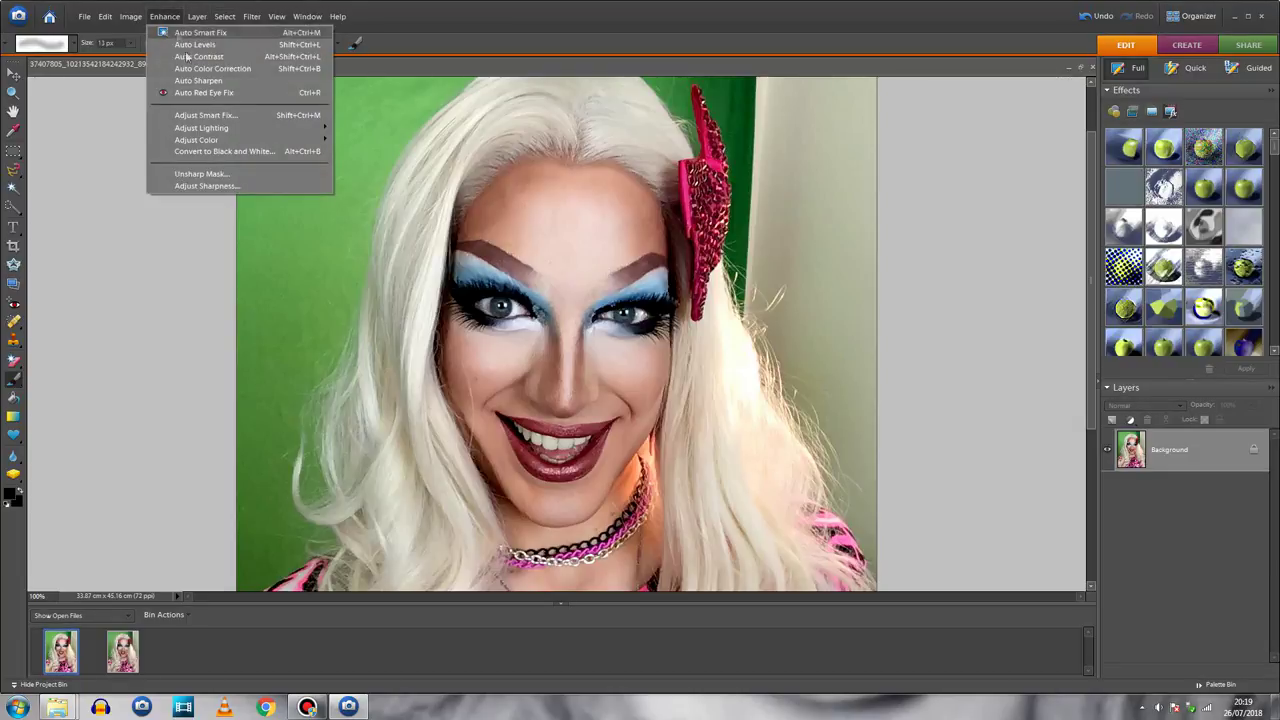
click(207, 186)
drag(587, 321, 590, 313)
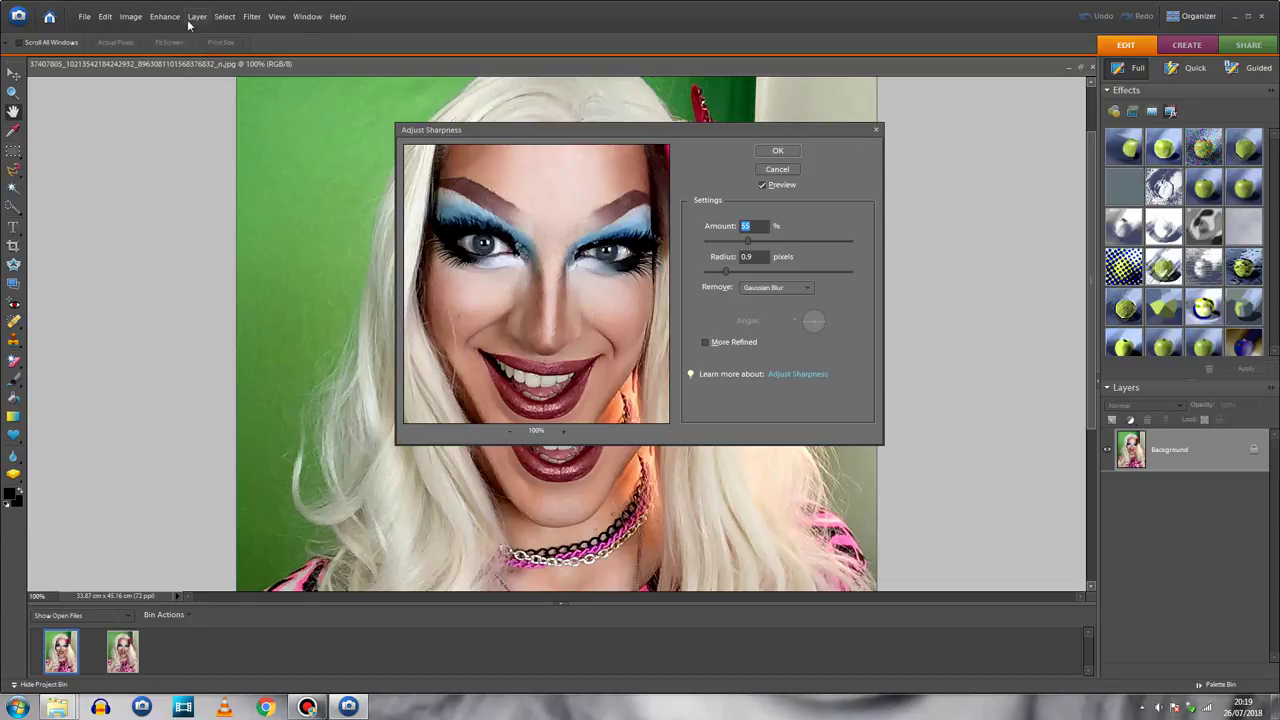
click(777, 169)
- Sharpen the photo with Adjust Sharpness at 40% amount and 0.5 pixels radius, removing Gaussian Blur
click(164, 16)
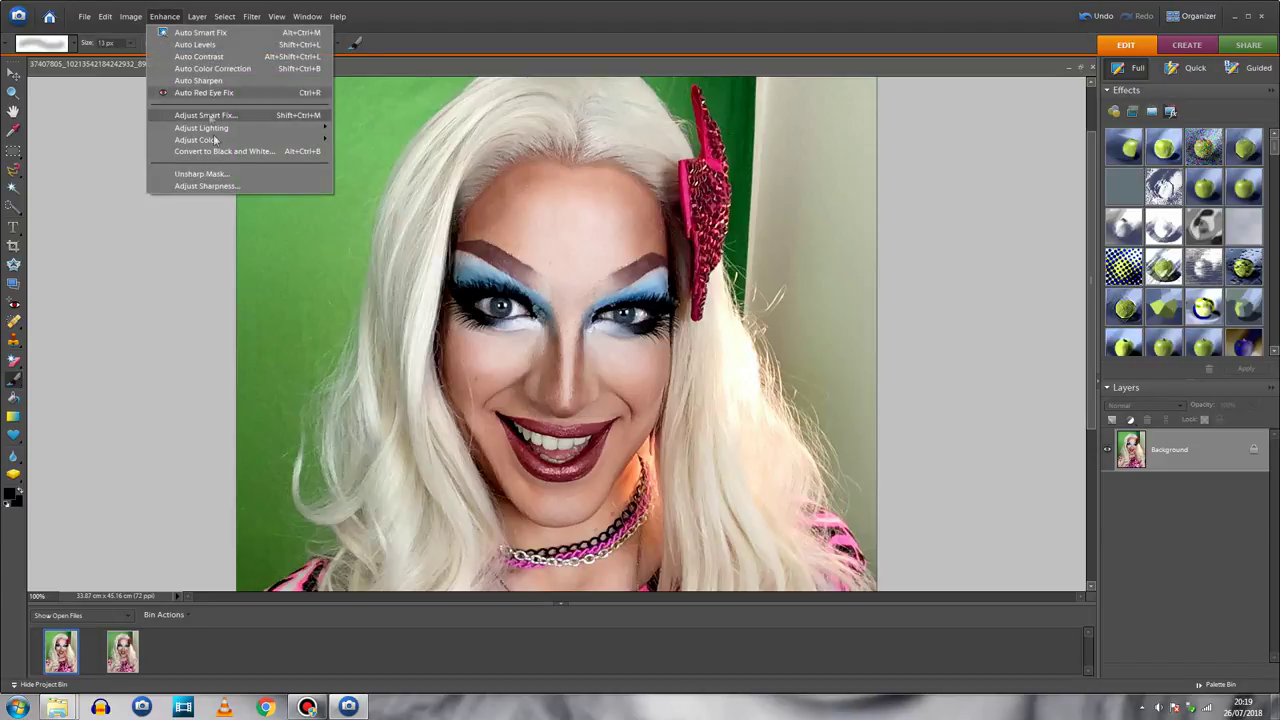
click(206, 186)
drag(573, 310, 580, 280)
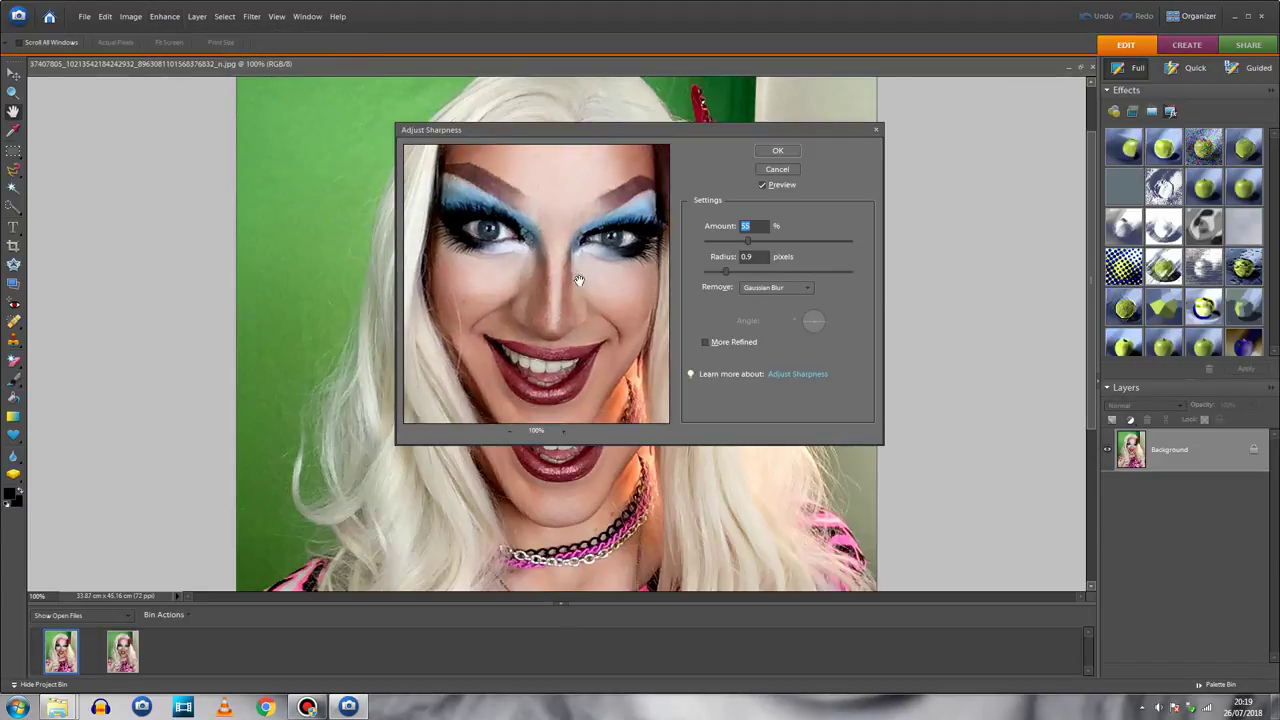
drag(718, 267, 714, 271)
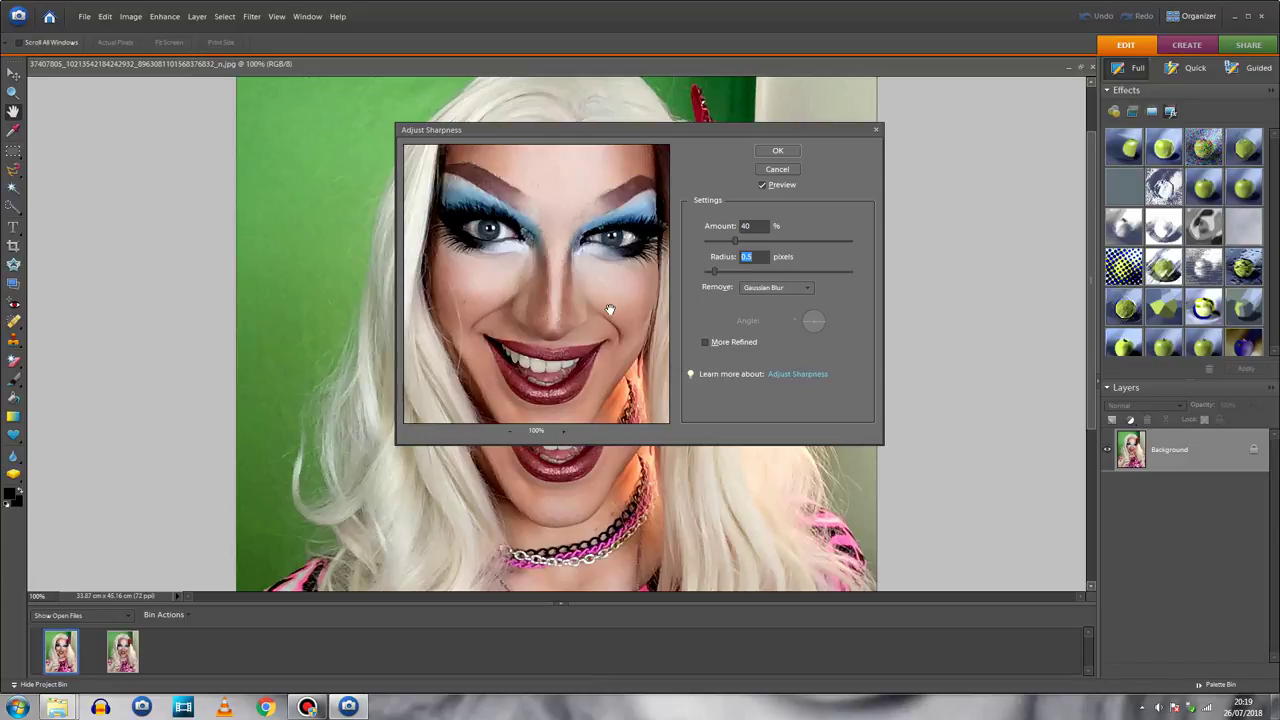
mouse_move(612, 298)
mouse_down()
mouse_move(636, 280)
mouse_move(590, 270)
mouse_move(597, 286)
mouse_up()
click(779, 151)
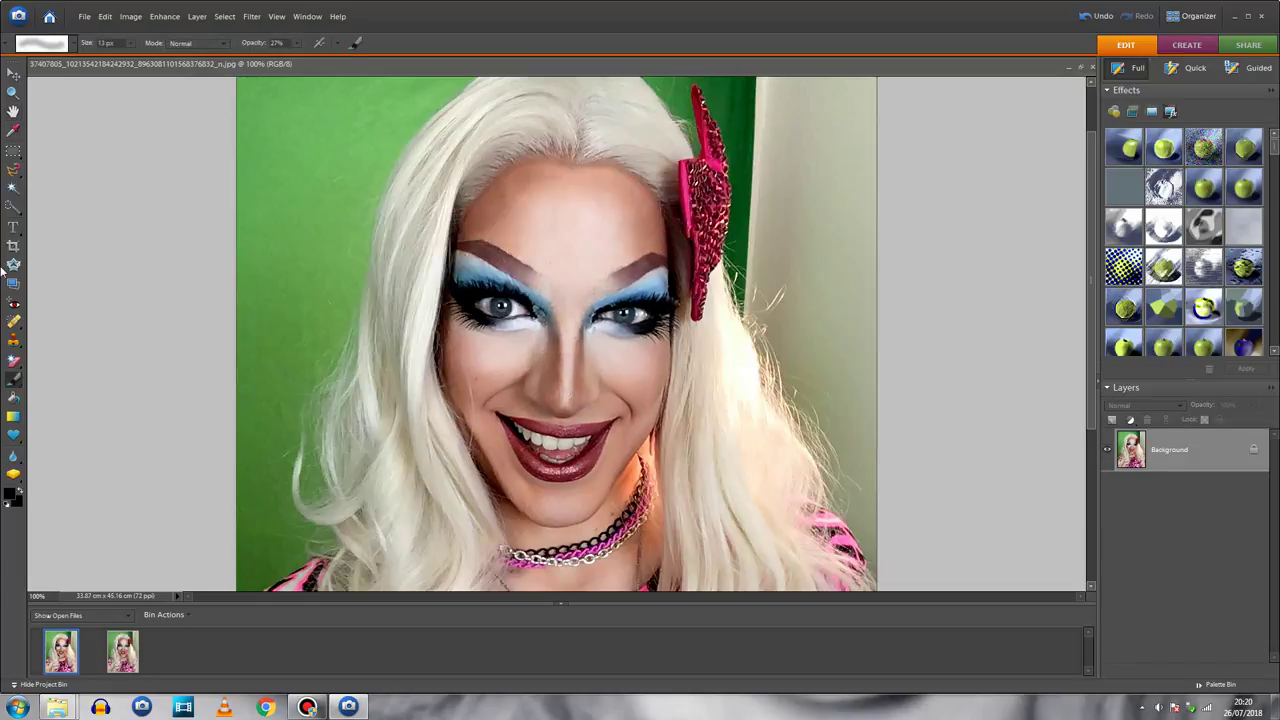
- Soften the blue eyeshadow of the eye on the photo's left and the upper nose bridge with the Blur tool at 17 px
click(12, 91)
click(441, 254)
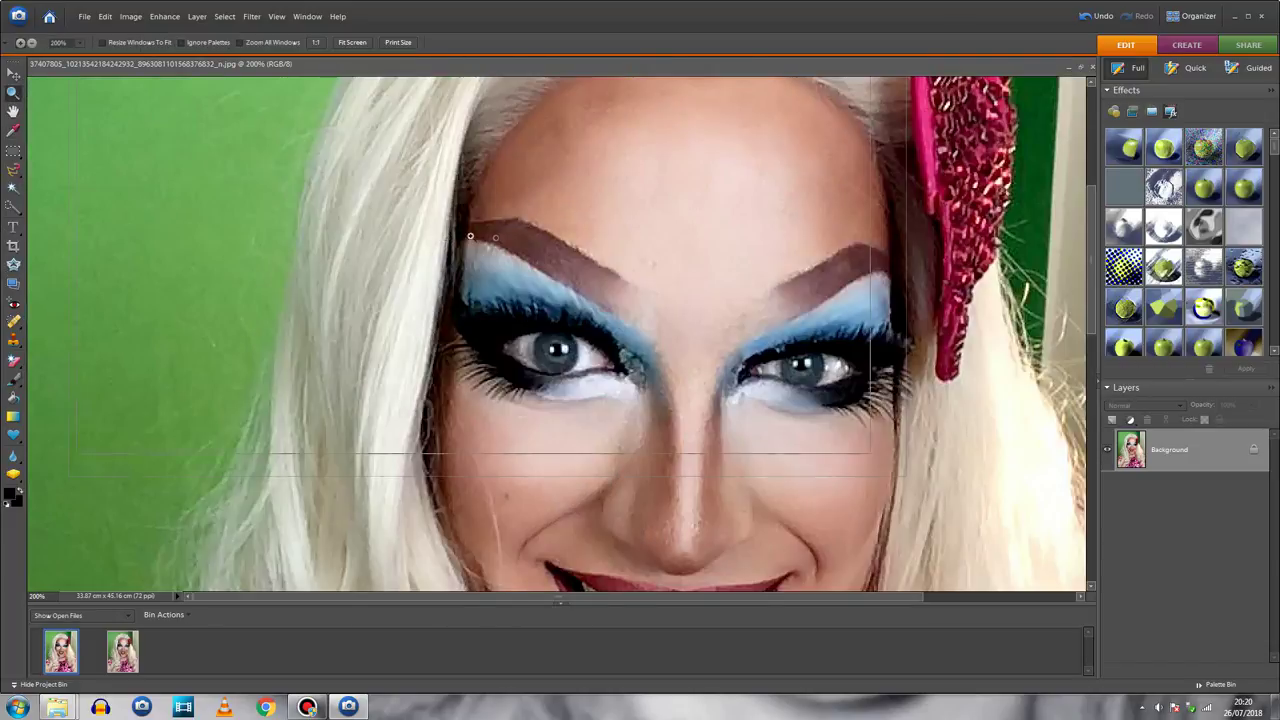
click(470, 236)
click(470, 236)
click(16, 455)
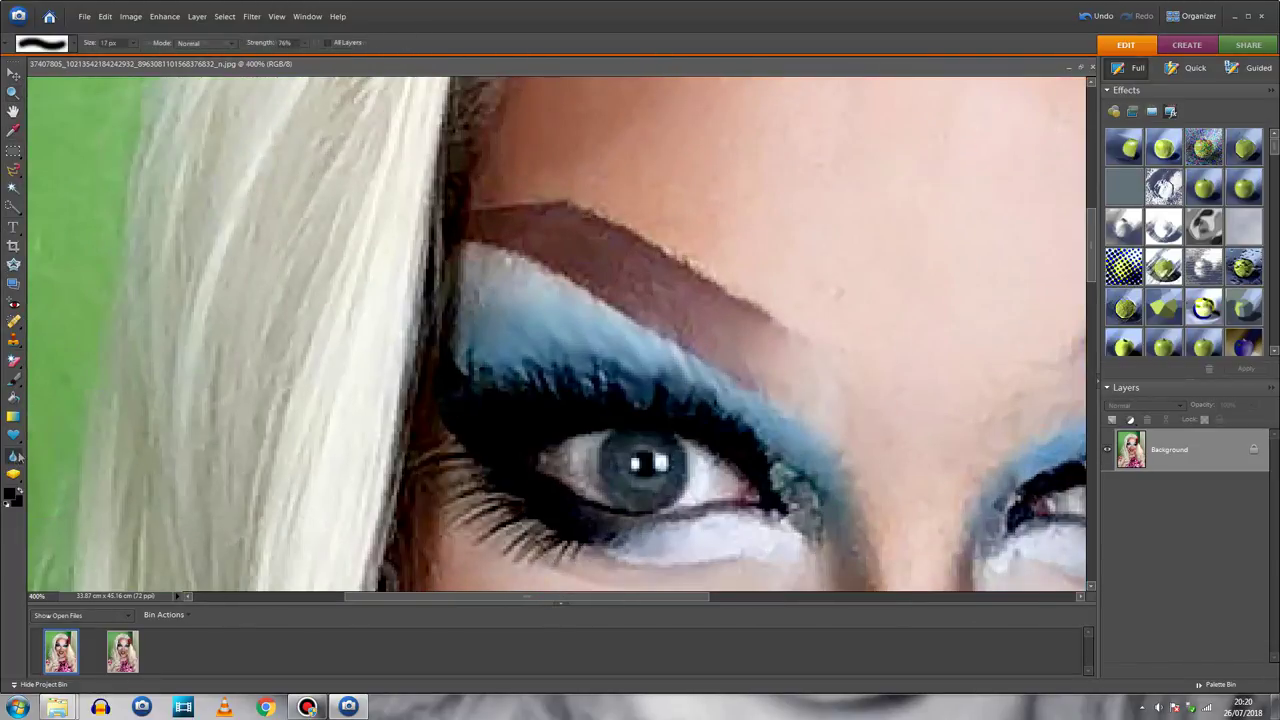
mouse_move(507, 270)
mouse_down()
mouse_move(526, 271)
mouse_move(484, 269)
mouse_move(480, 300)
mouse_up()
drag(636, 382, 630, 380)
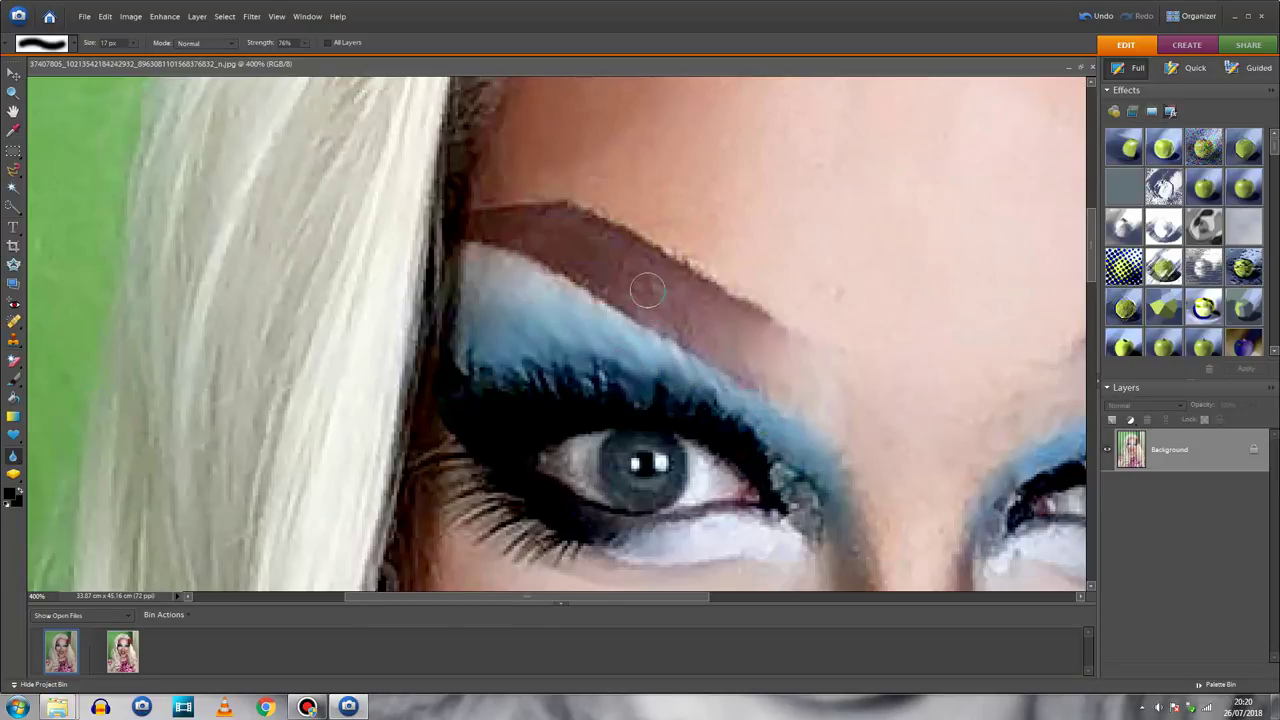
drag(688, 598, 845, 598)
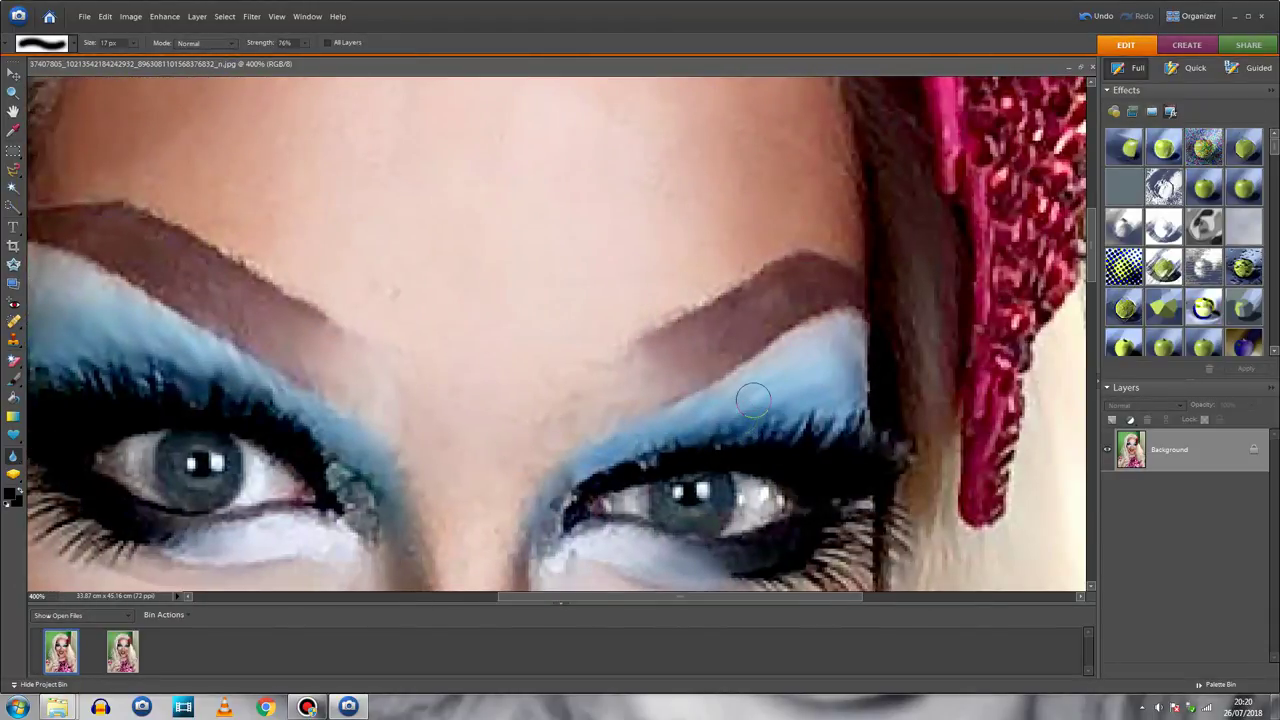
drag(537, 434, 529, 463)
- Reduce the blur strength to 48% and smooth the skin on the nose and cheeks
mouse_move(1094, 247)
mouse_down()
mouse_move(1092, 313)
mouse_move(1092, 295)
mouse_up()
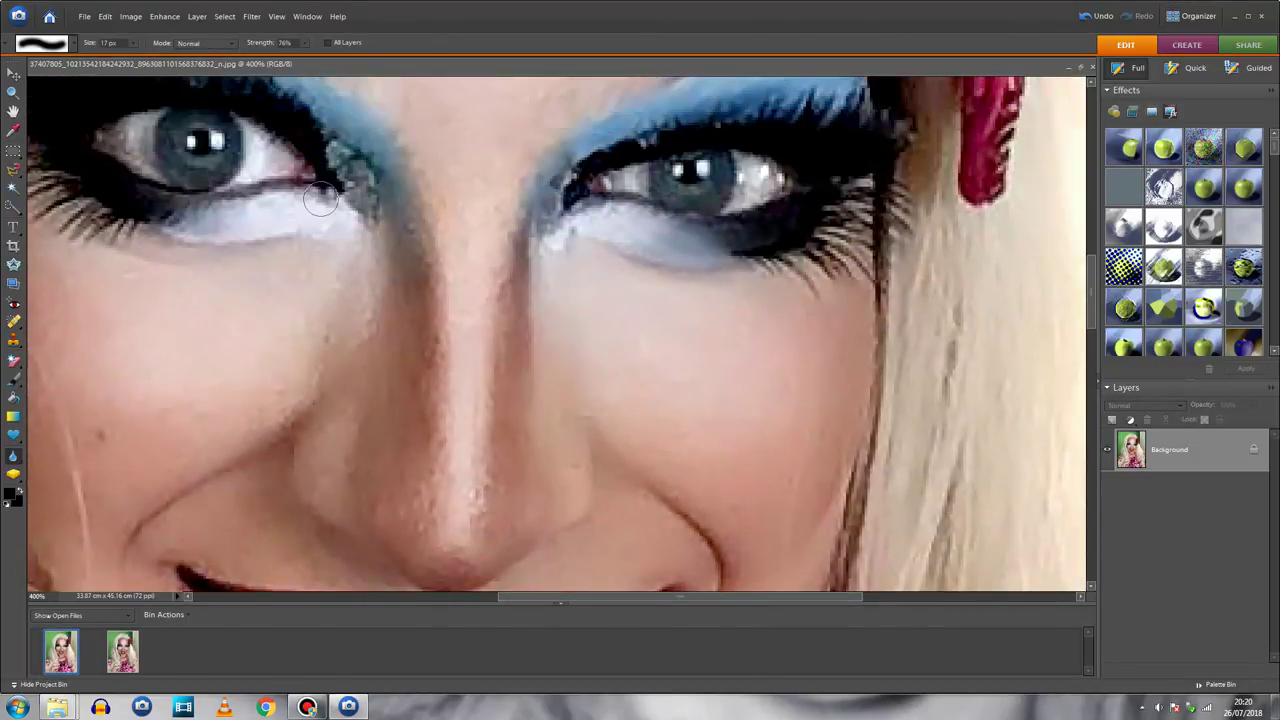
click(305, 43)
drag(302, 57, 287, 57)
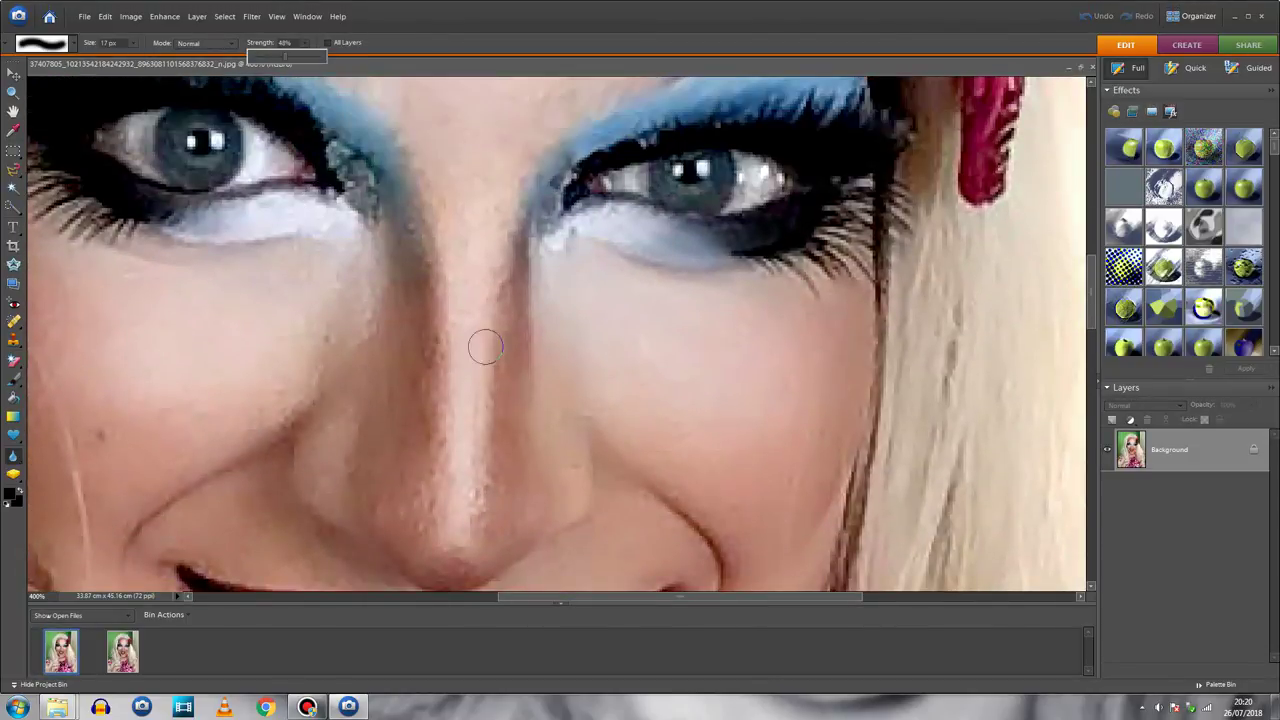
mouse_move(433, 311)
mouse_down()
mouse_move(431, 530)
mouse_move(417, 470)
mouse_move(453, 533)
mouse_move(484, 522)
mouse_move(518, 185)
mouse_move(487, 201)
mouse_move(467, 262)
mouse_move(450, 180)
mouse_move(467, 314)
mouse_move(420, 337)
mouse_move(372, 336)
mouse_move(361, 270)
mouse_move(358, 328)
mouse_up()
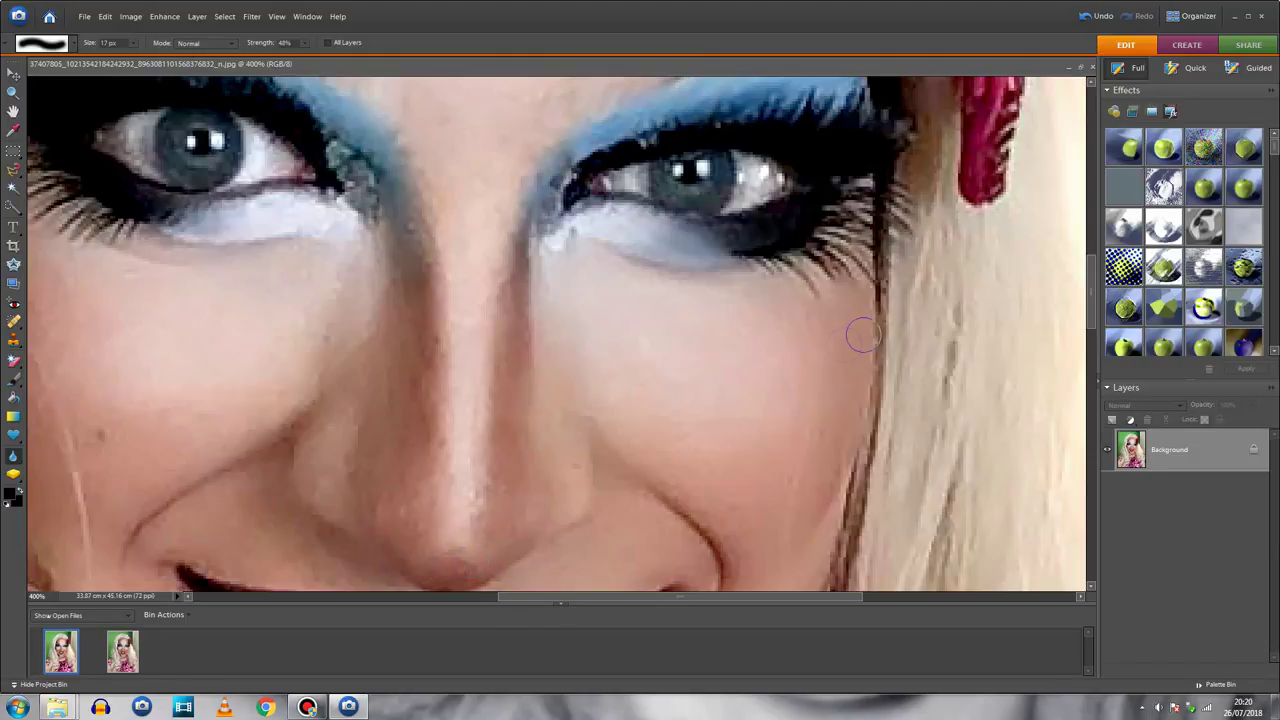
- Check the portrait as a whole and smooth the forehead skin with a soft 100 px Blur brush
drag(1091, 326, 1088, 288)
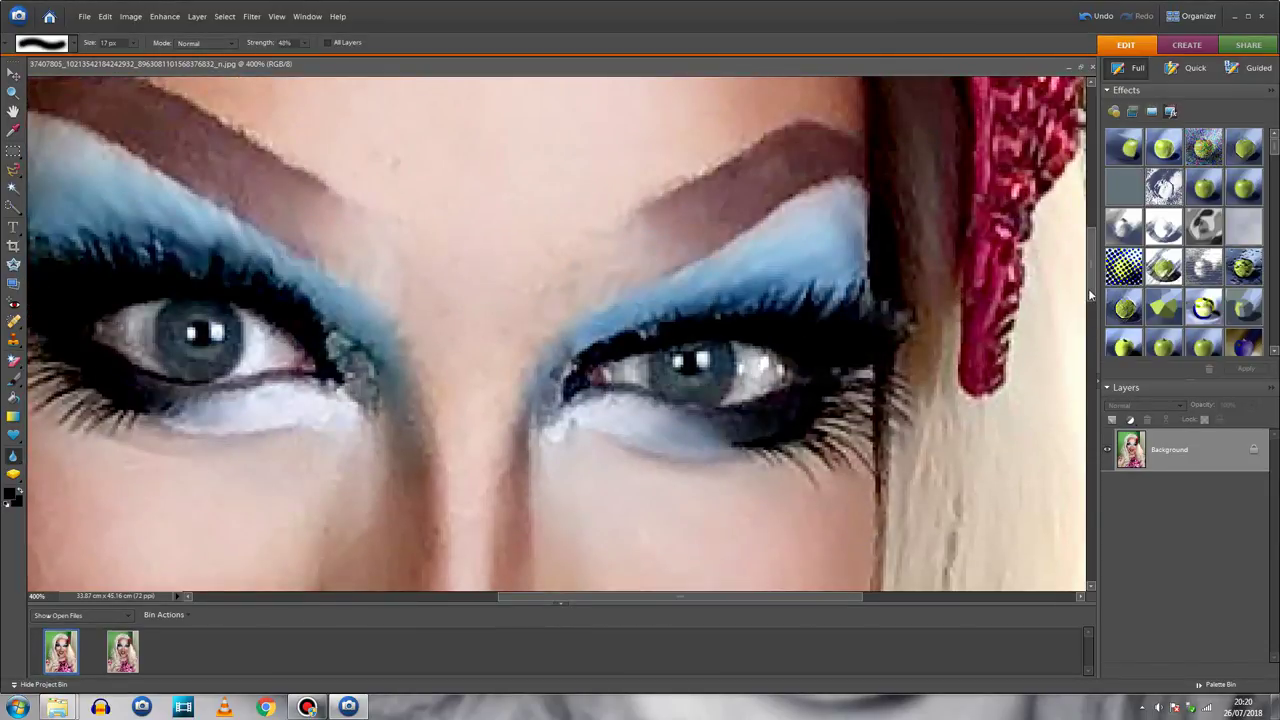
key(ctrl+minus)
key(ctrl+minus)
key(ctrl+minus)
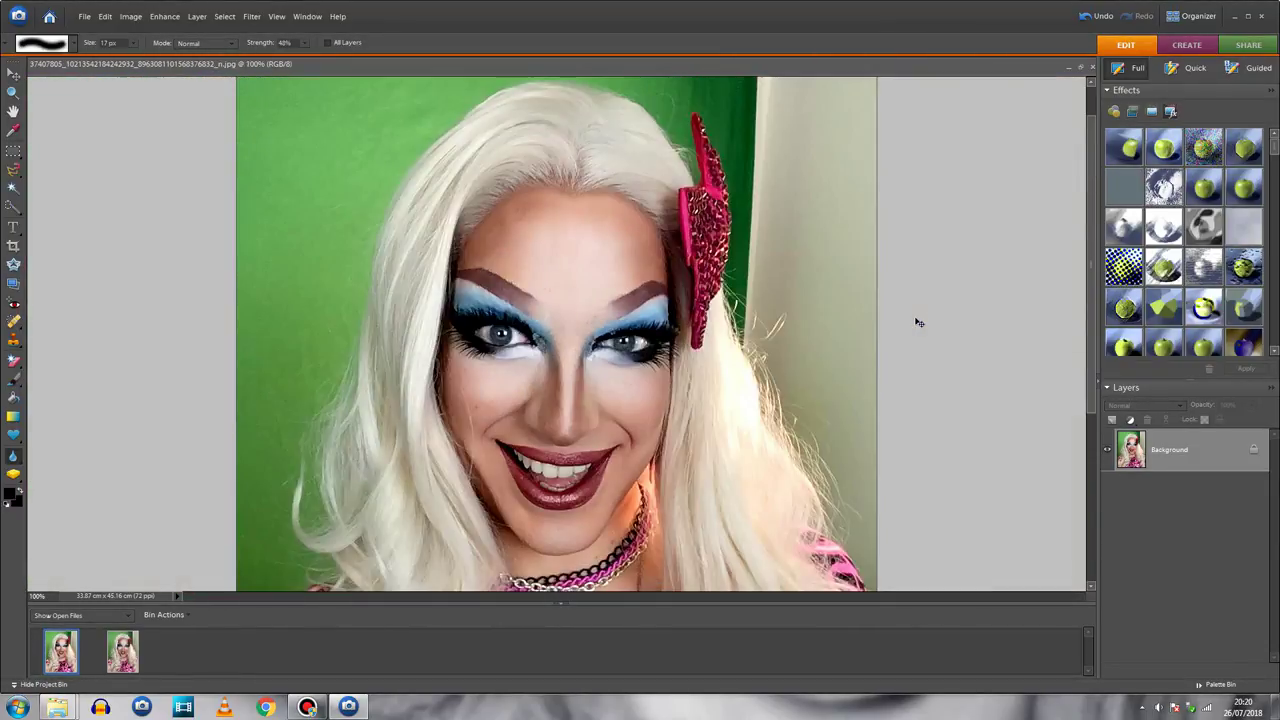
key(ctrl+minus)
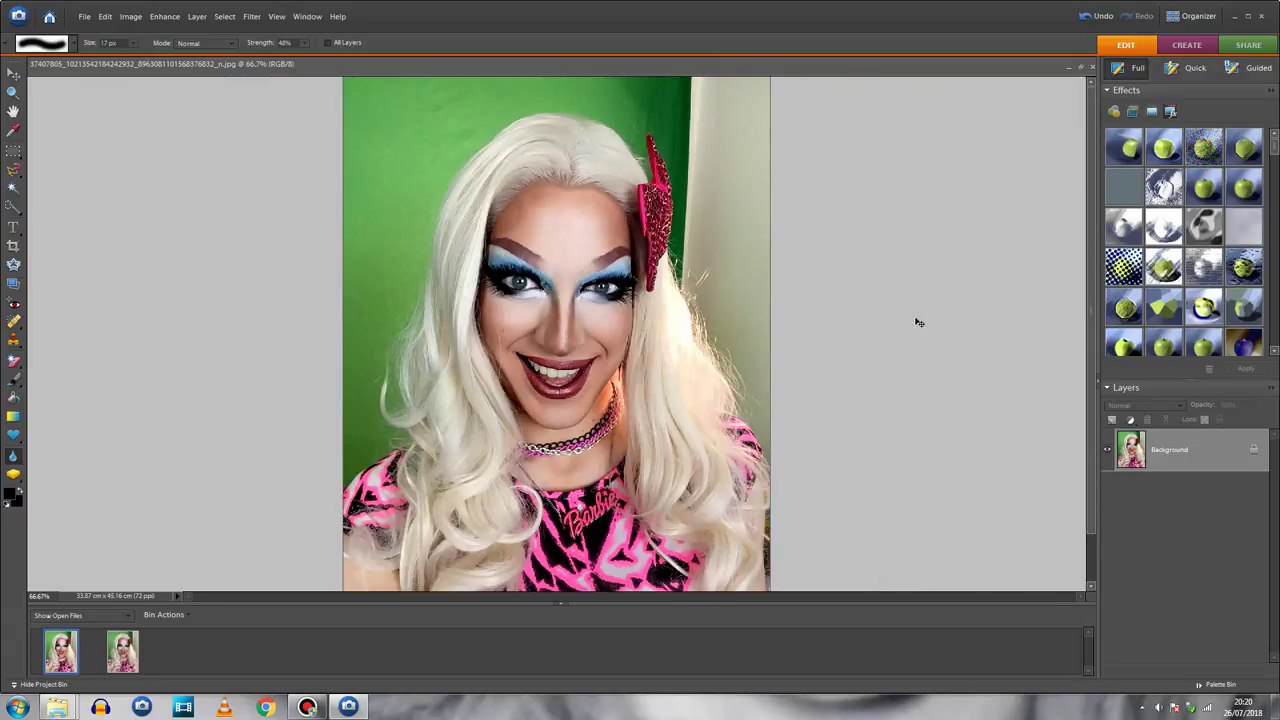
key(ctrl+plus)
key(ctrl+plus)
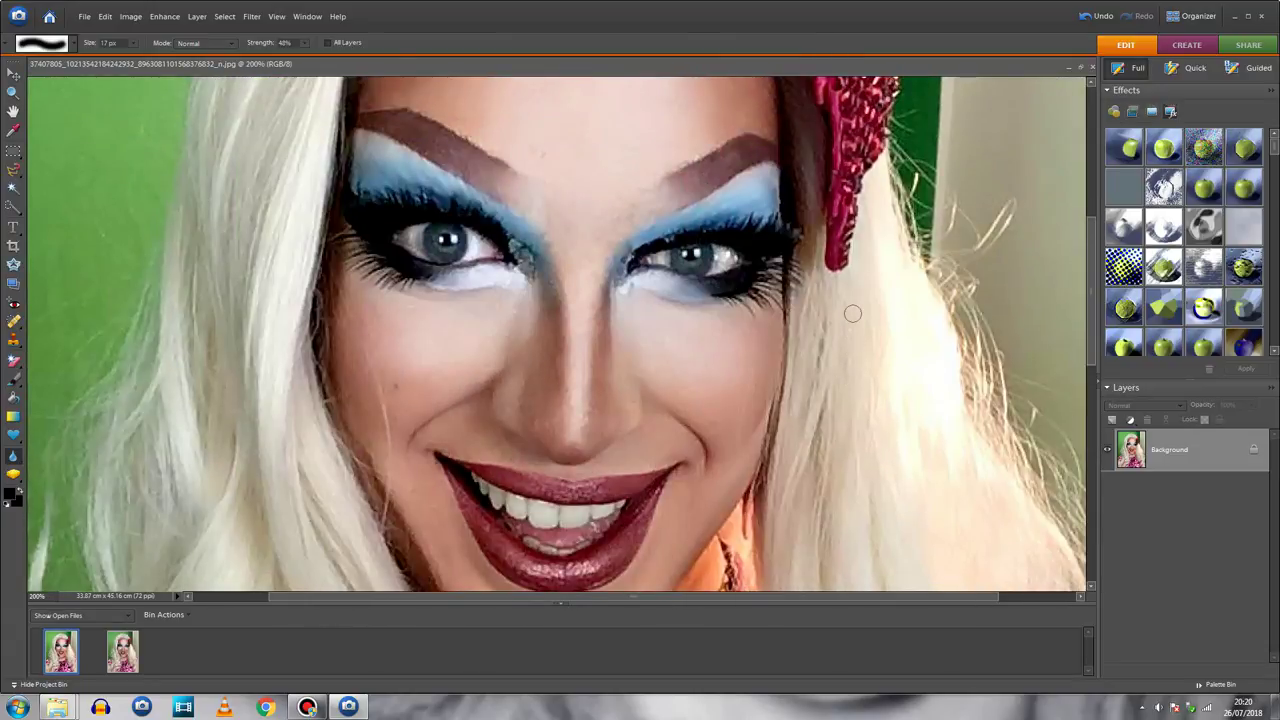
scroll(853, 313, up, 5)
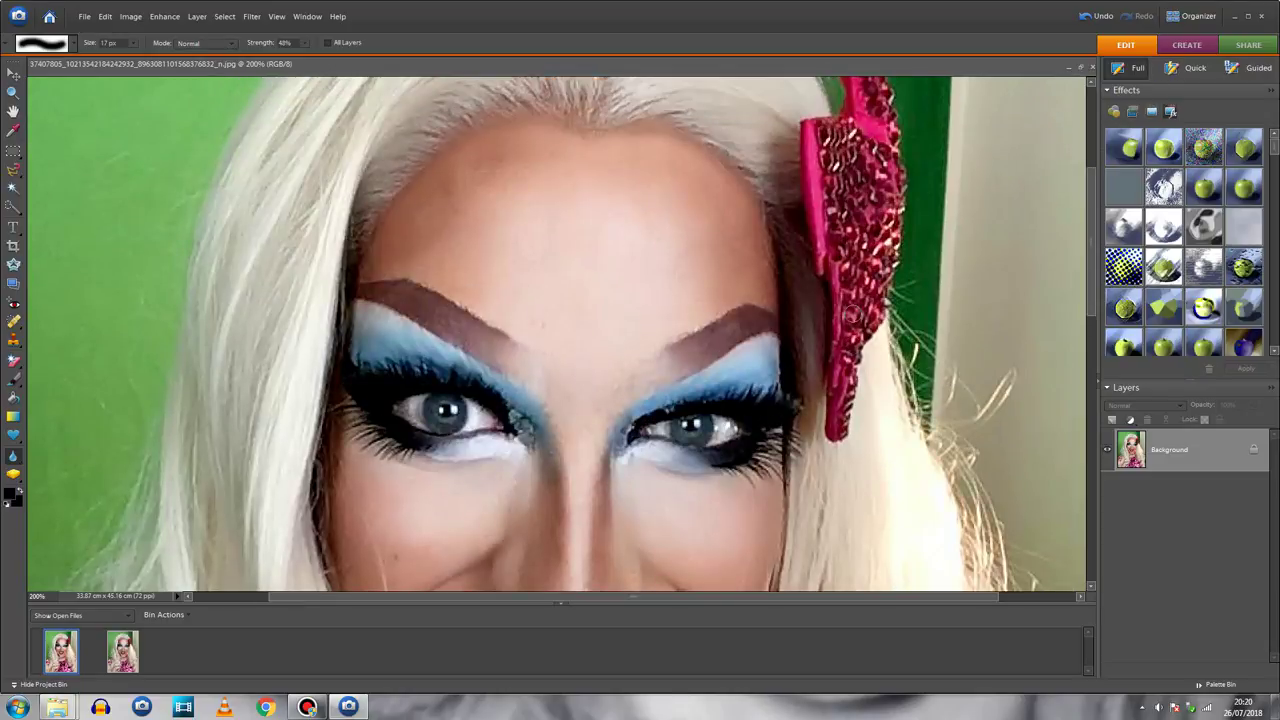
click(74, 43)
click(105, 140)
click(84, 140)
mouse_move(522, 197)
mouse_down()
mouse_move(480, 203)
mouse_move(500, 183)
mouse_move(571, 192)
mouse_up()
- Sample the skin tone from the jaw on the photo's right as the painting colour
key(ctrl+0)
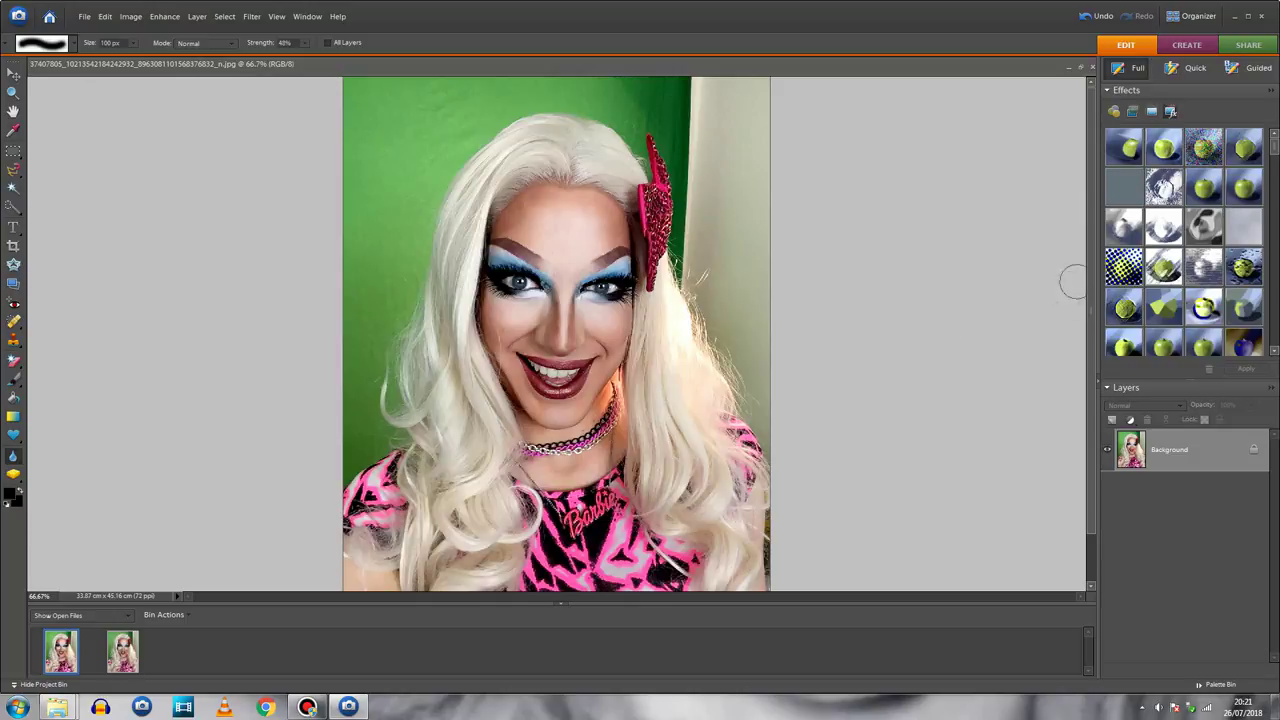
scroll(1090, 286, down, 2)
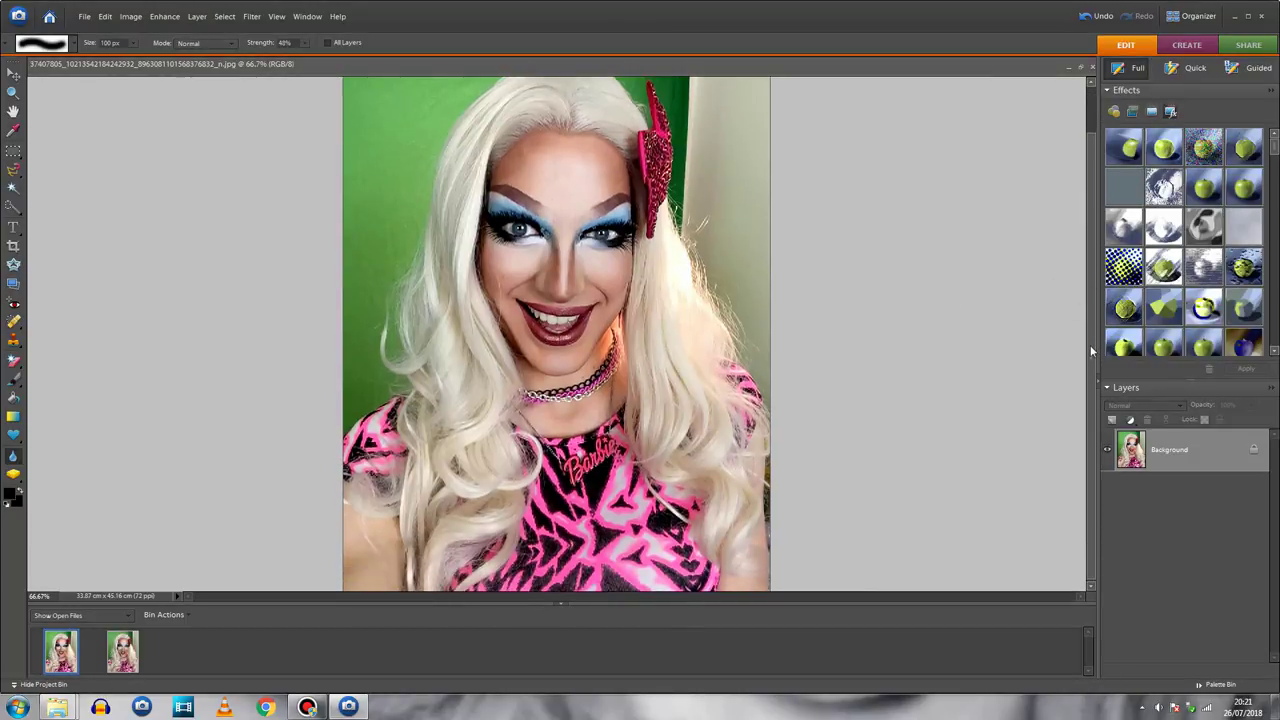
drag(1091, 350, 1091, 347)
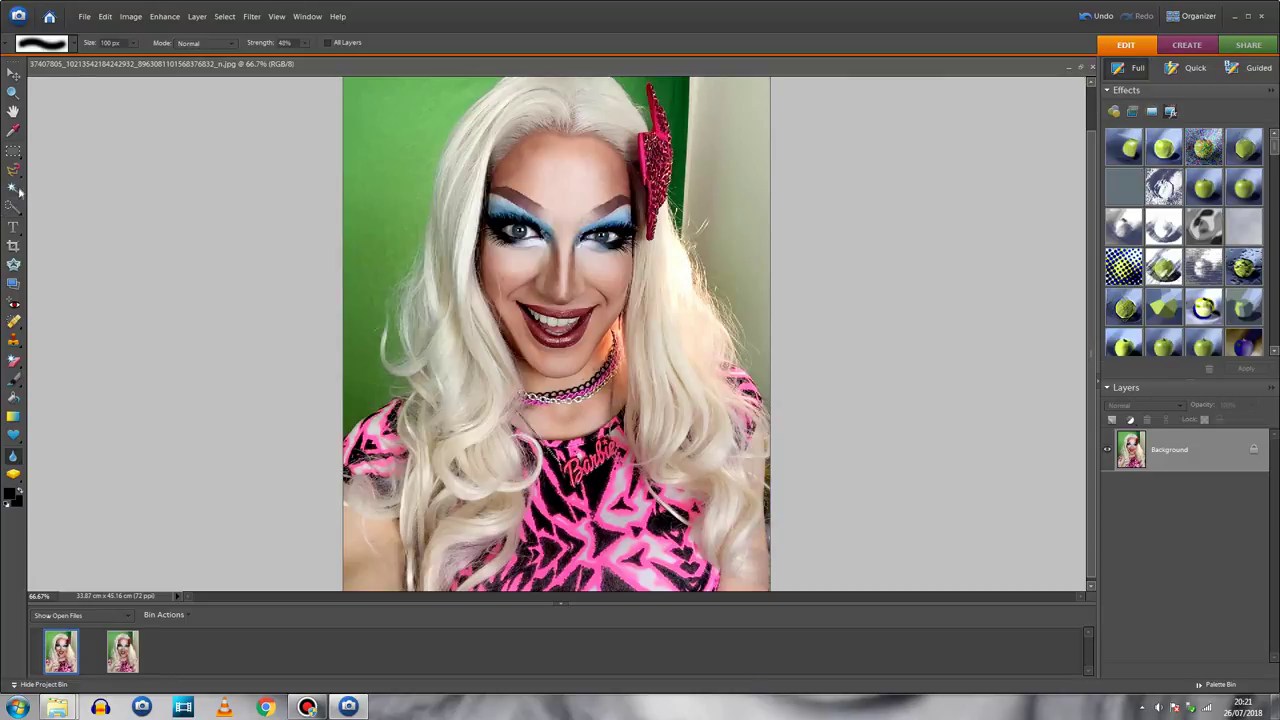
click(13, 131)
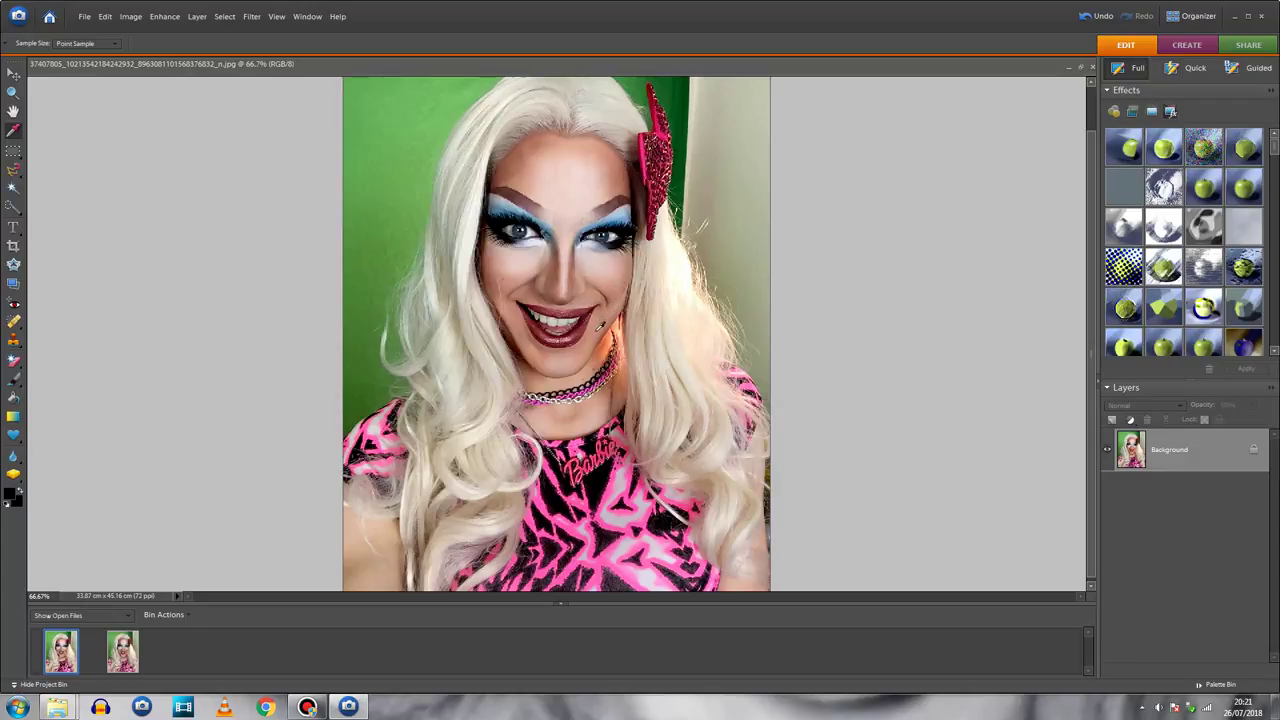
click(596, 330)
- Tint the arm skin in the photo's lower corners using a soft 65 px Brush in Color mode at 39% opacity
click(7, 388)
click(195, 45)
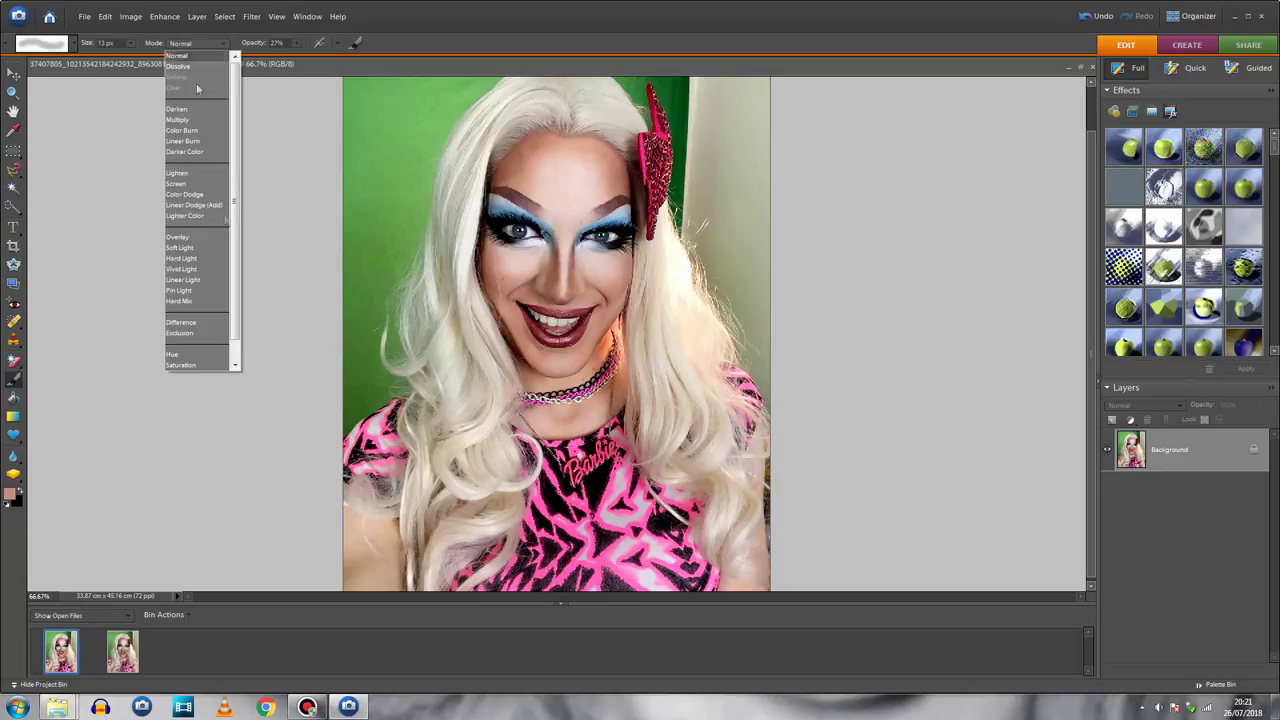
scroll(212, 358, down, 2)
click(200, 355)
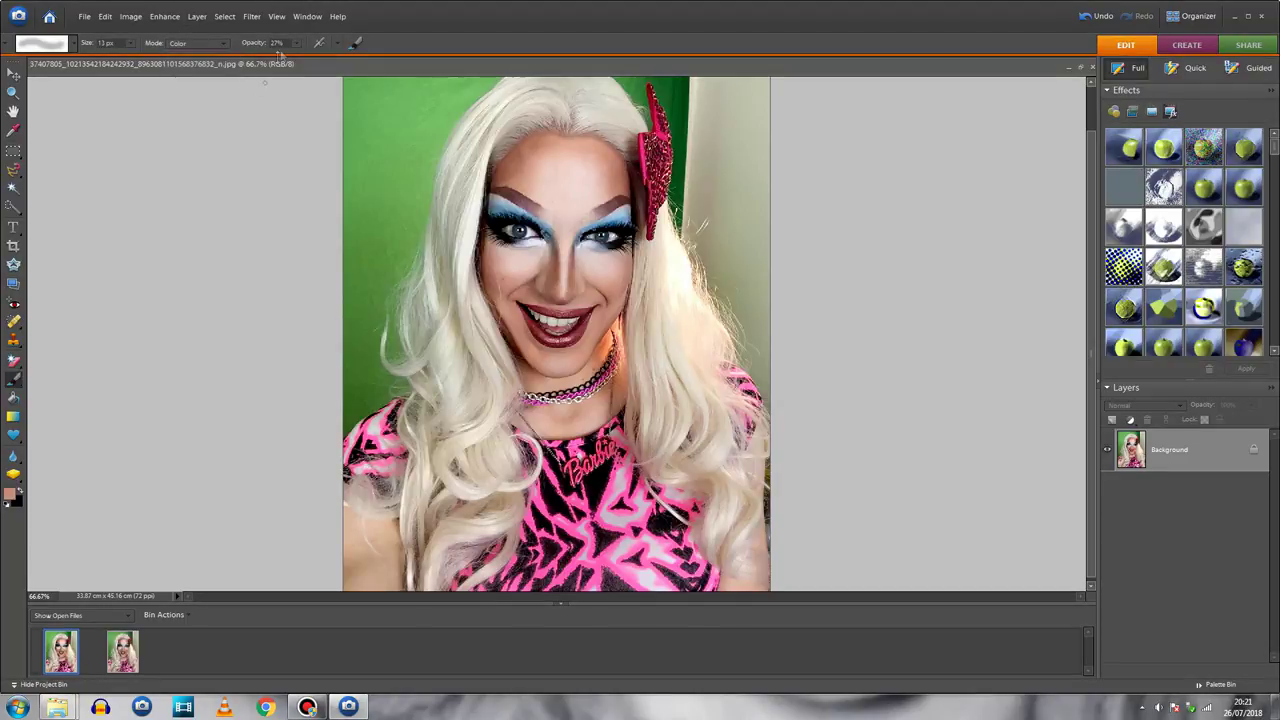
drag(299, 50, 309, 52)
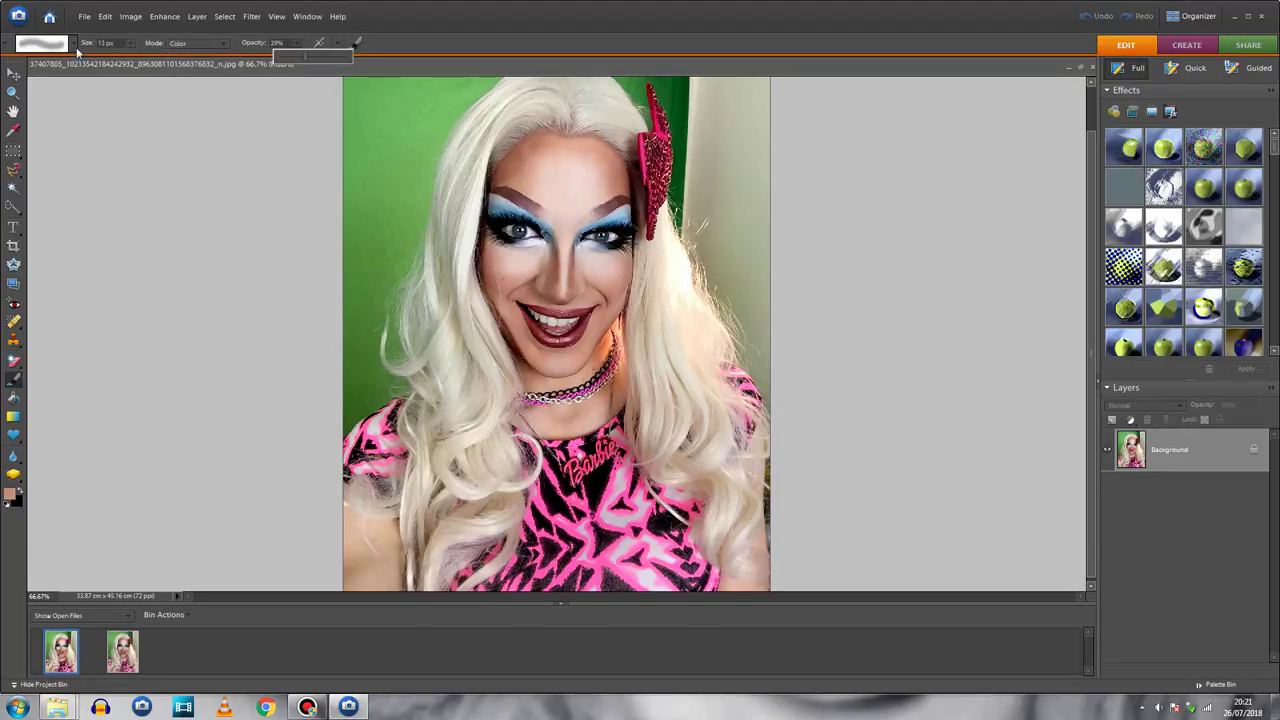
click(73, 44)
click(64, 142)
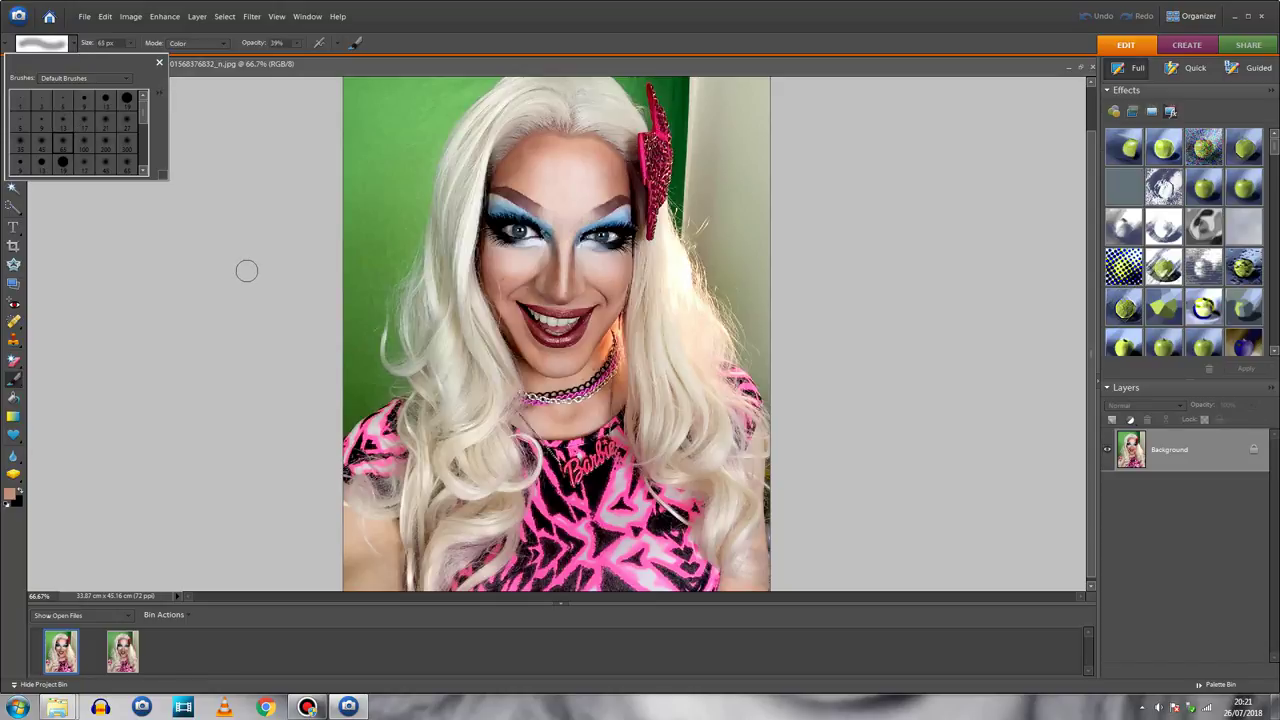
click(348, 534)
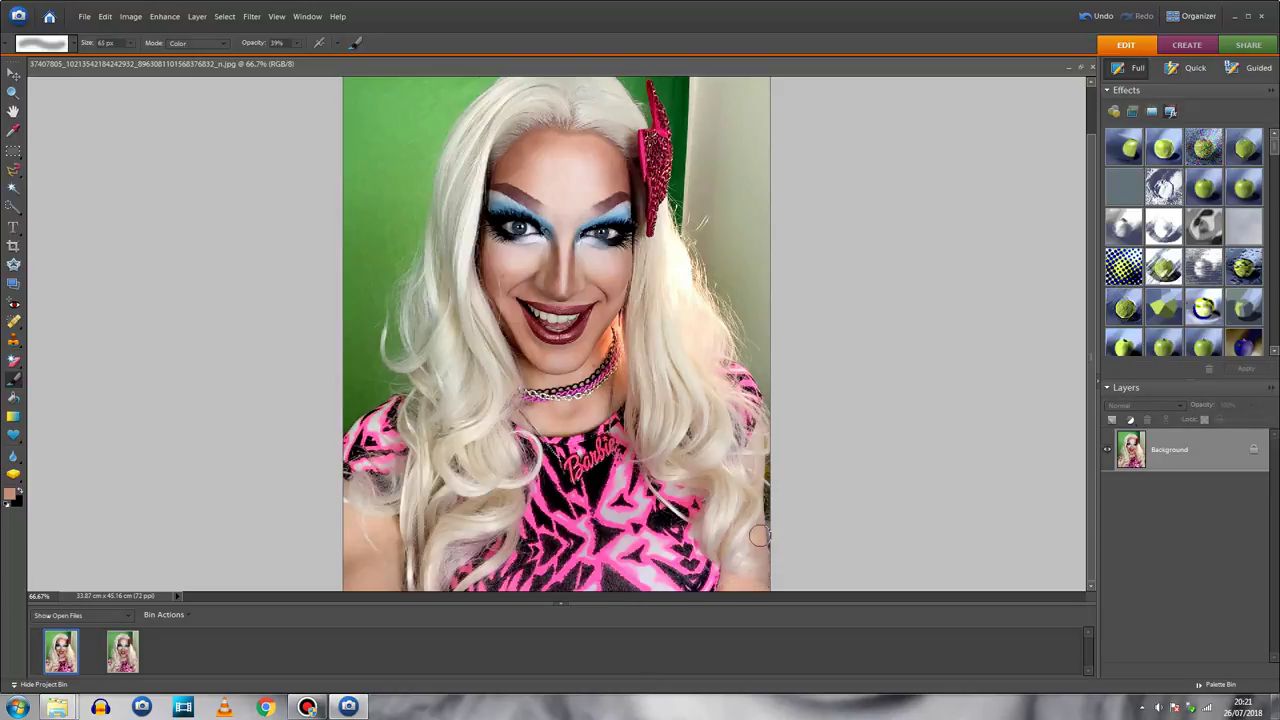
drag(1091, 432, 1091, 400)
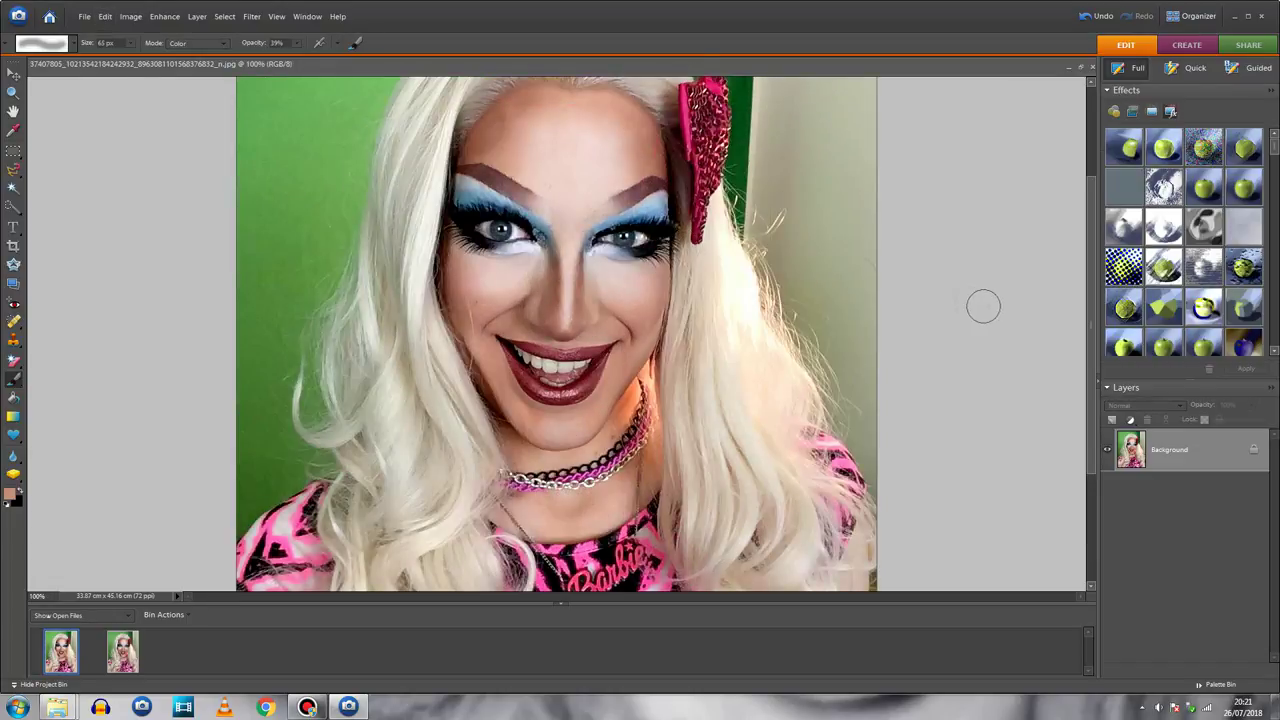
- Revert the retouched portrait to its saved version for a before-and-after comparison, and undo the revert
drag(1092, 318, 1091, 298)
key(ctrl+z)
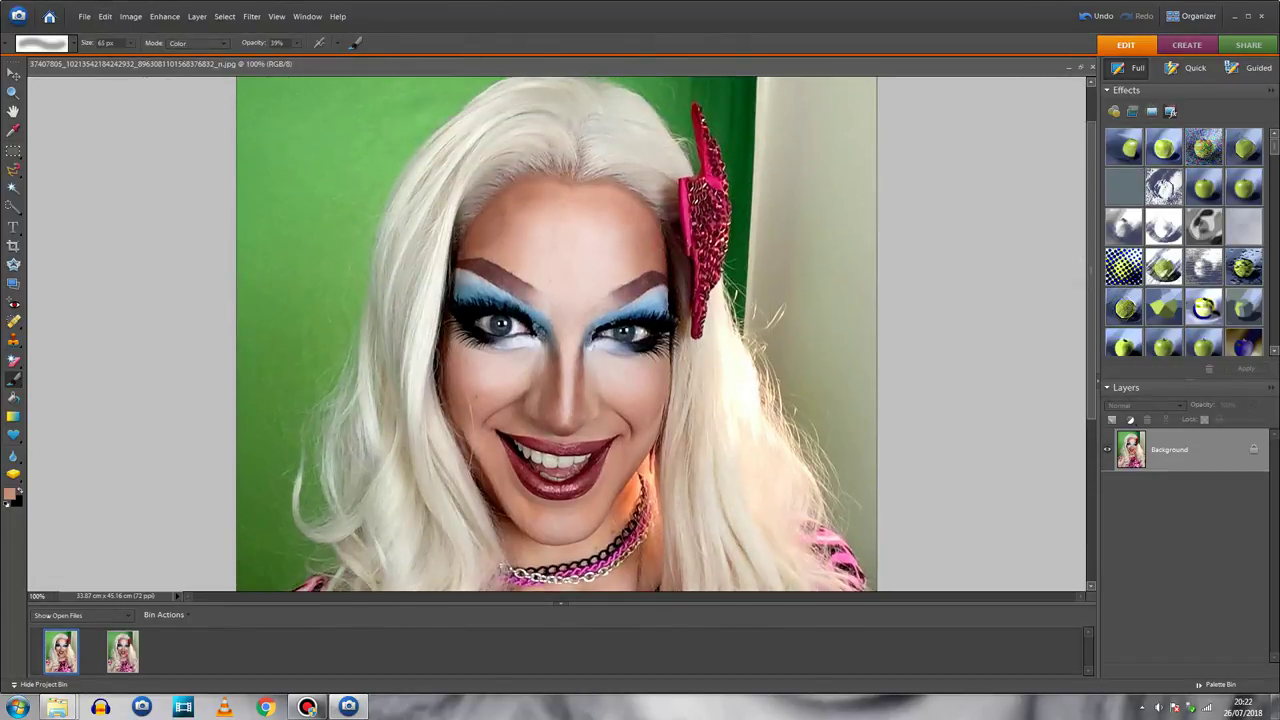
click(105, 16)
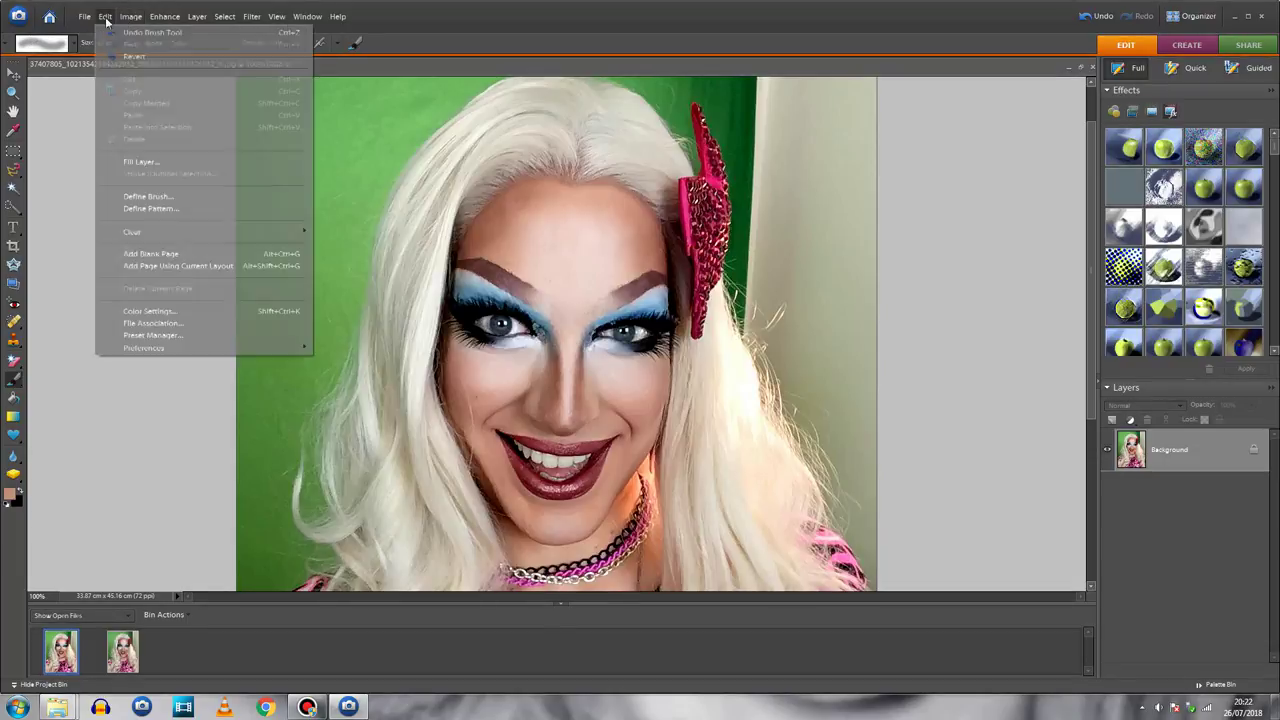
click(121, 57)
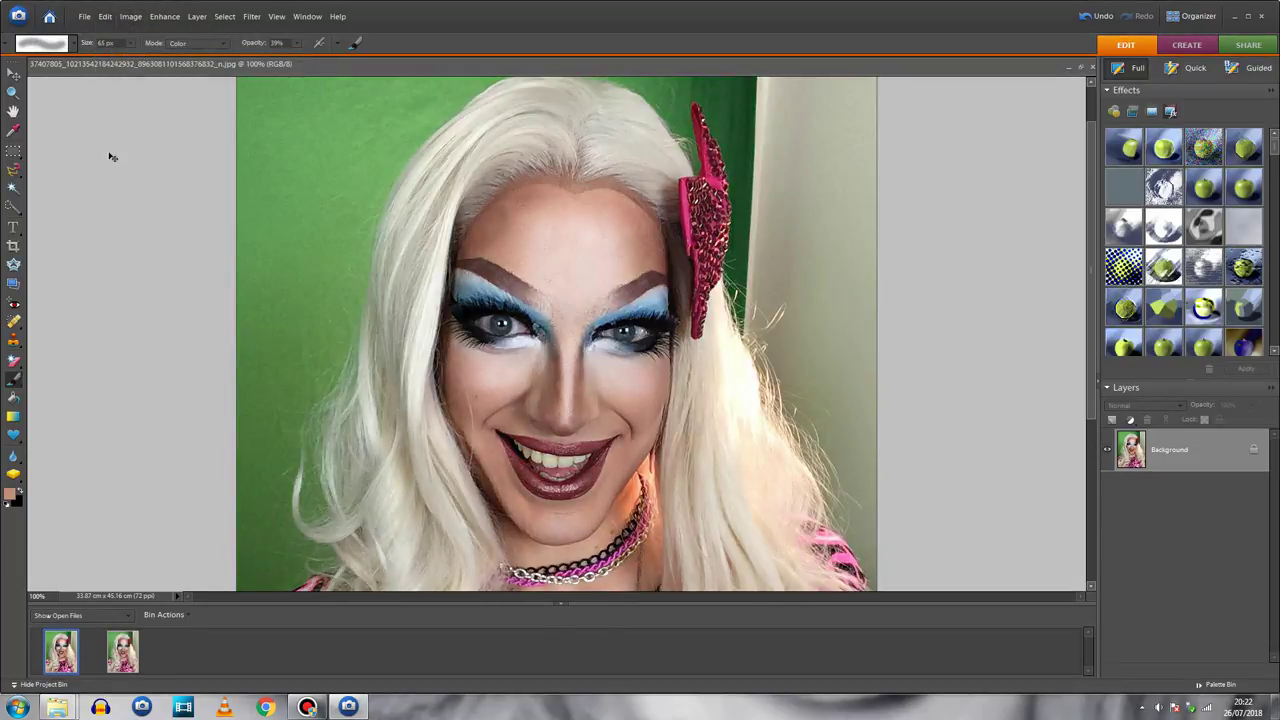
key(ctrl+z)
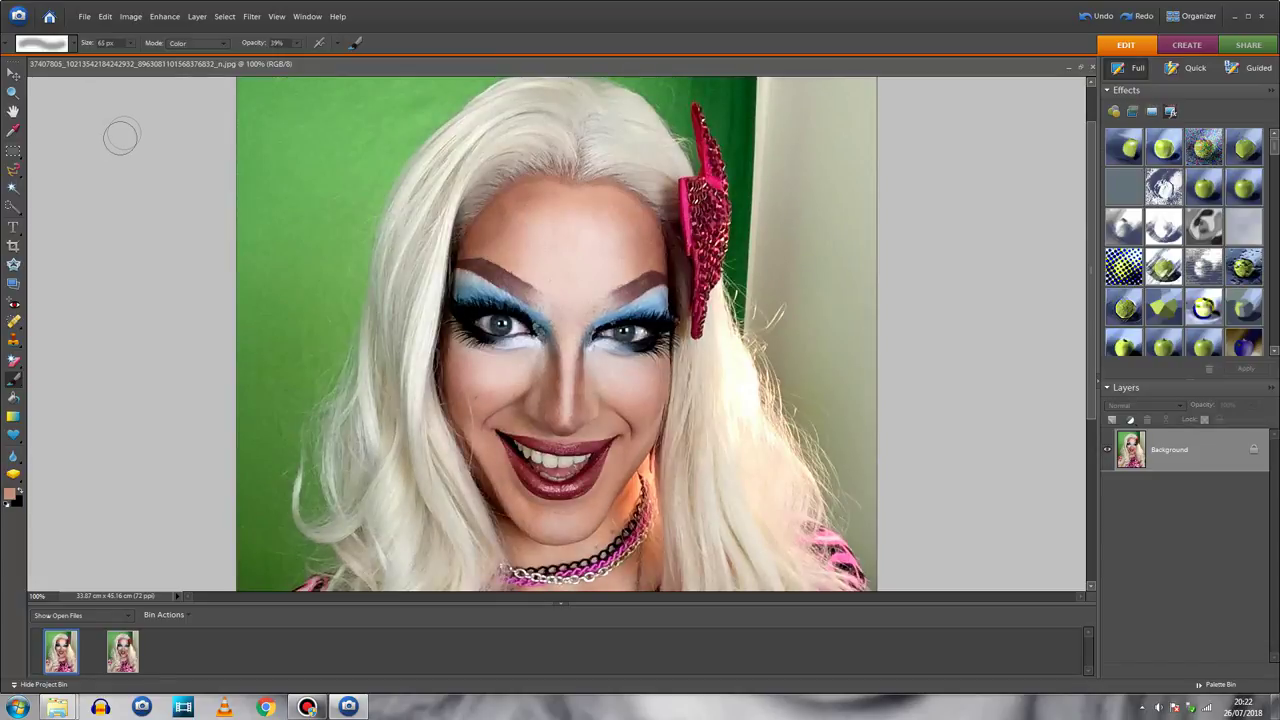
- Place the retouched portrait as a visible new layer above the unretouched original in the second open photo
click(111, 656)
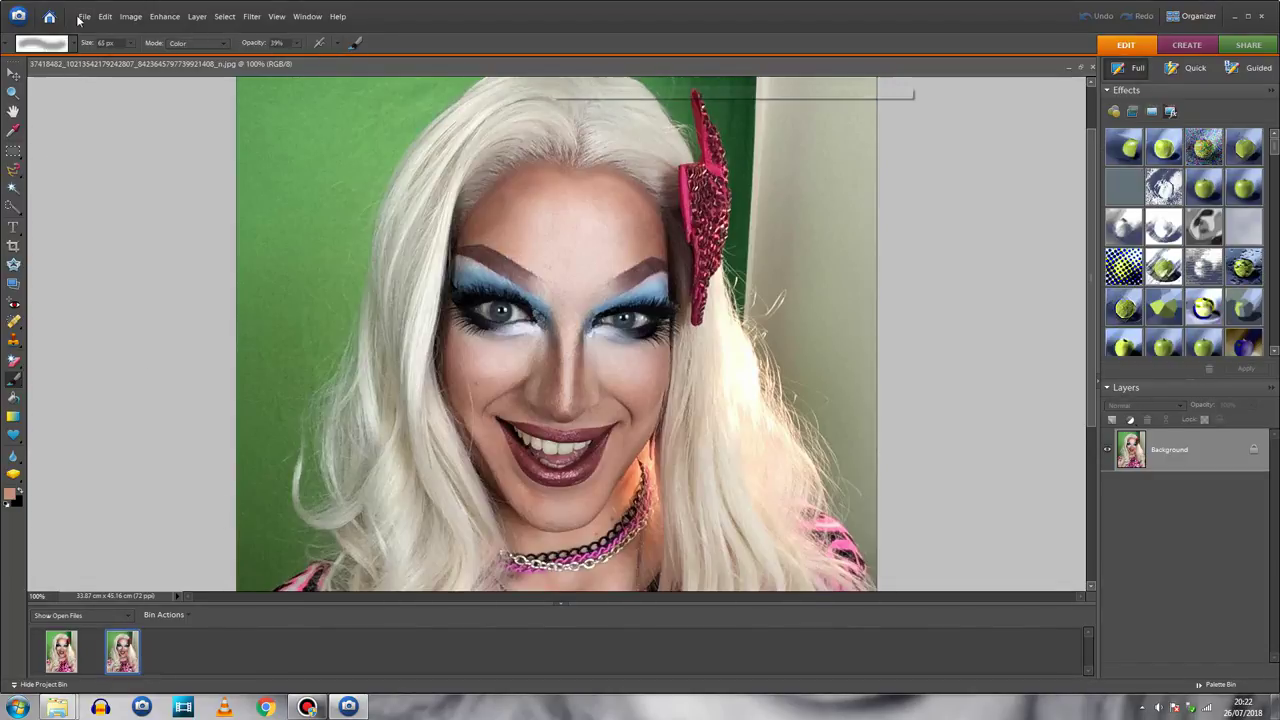
key(ctrl+j)
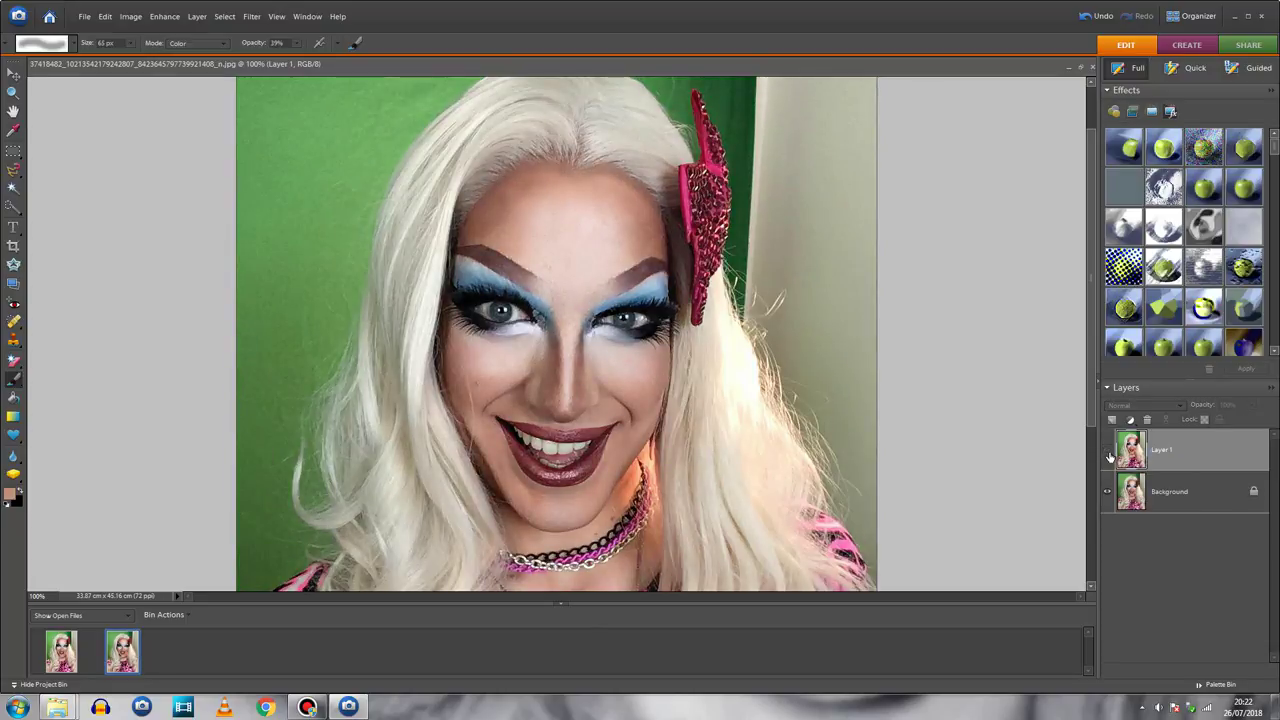
click(1108, 453)
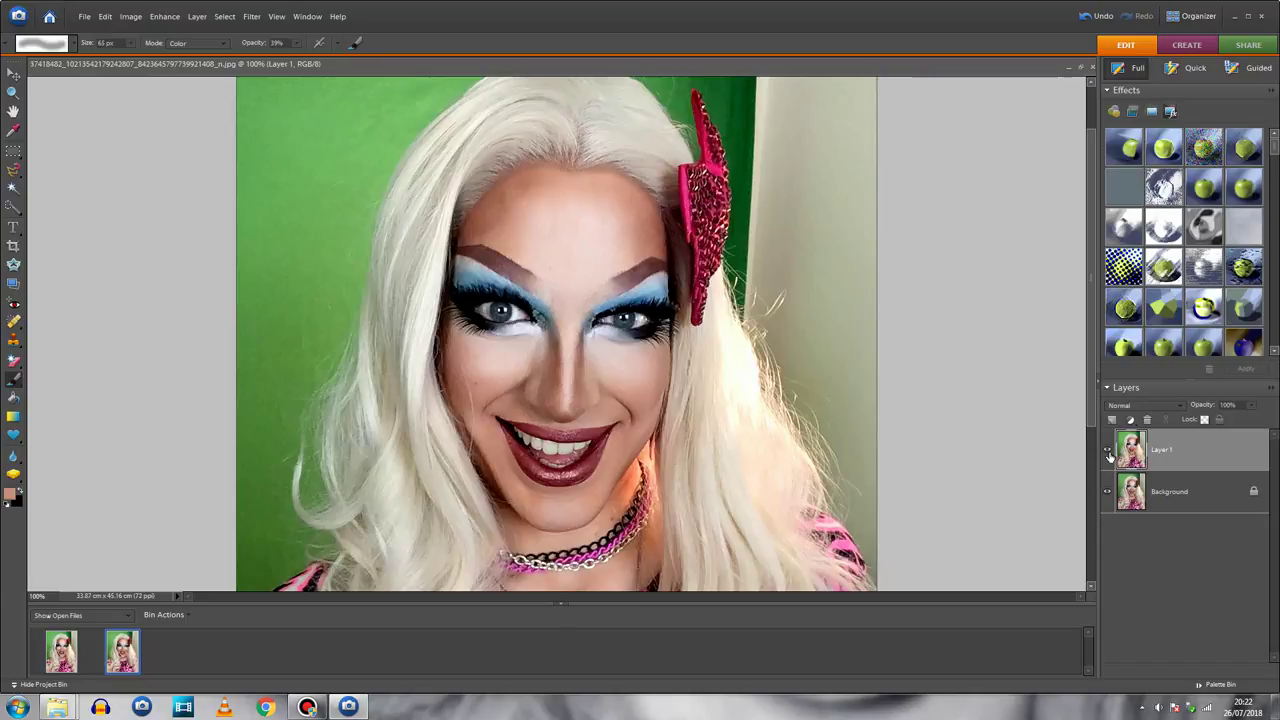
- Compare the whole portrait before and after retouching by hiding and showing Layer 1
key(ctrl+minus)
key(ctrl+minus)
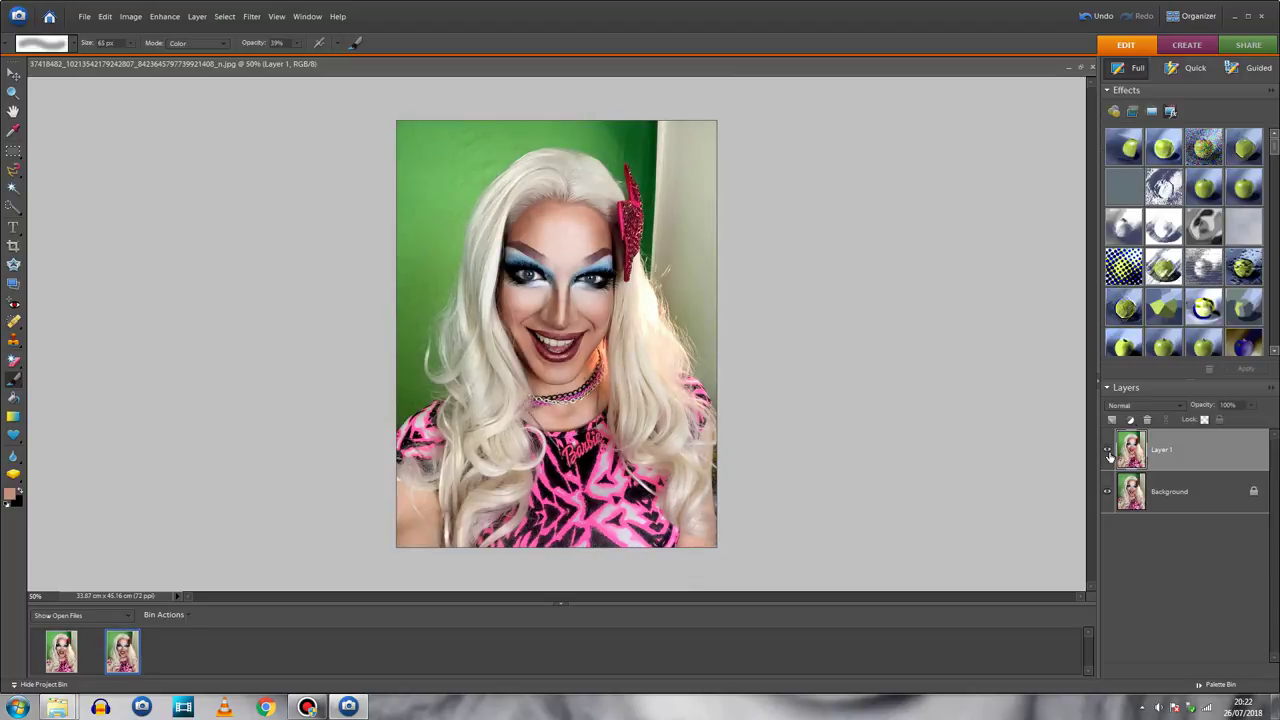
click(1108, 452)
click(1108, 452)
click(1108, 452)
click(1108, 452)
- Examine the retouched face and hair up close against the original by repeatedly hiding and showing Layer 1, leaving it shown
key(ctrl+equal)
key(ctrl+equal)
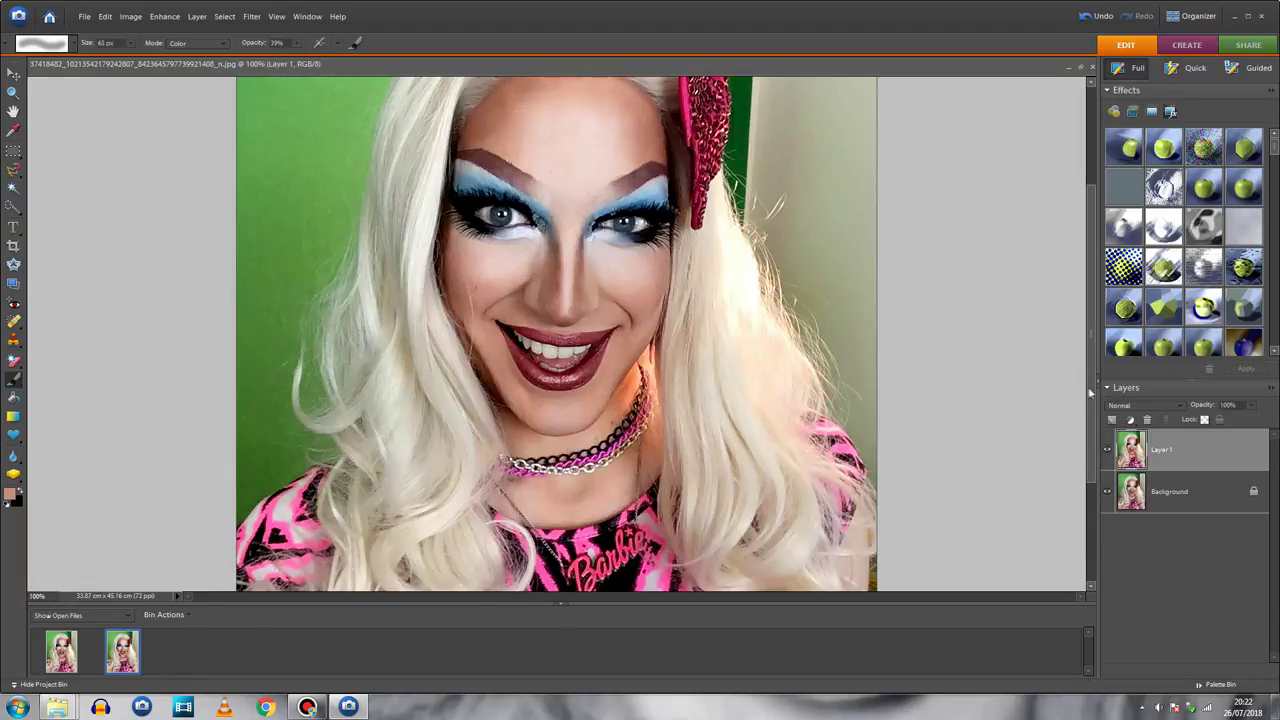
scroll(1090, 355, up, 1)
scroll(1089, 345, up, 2)
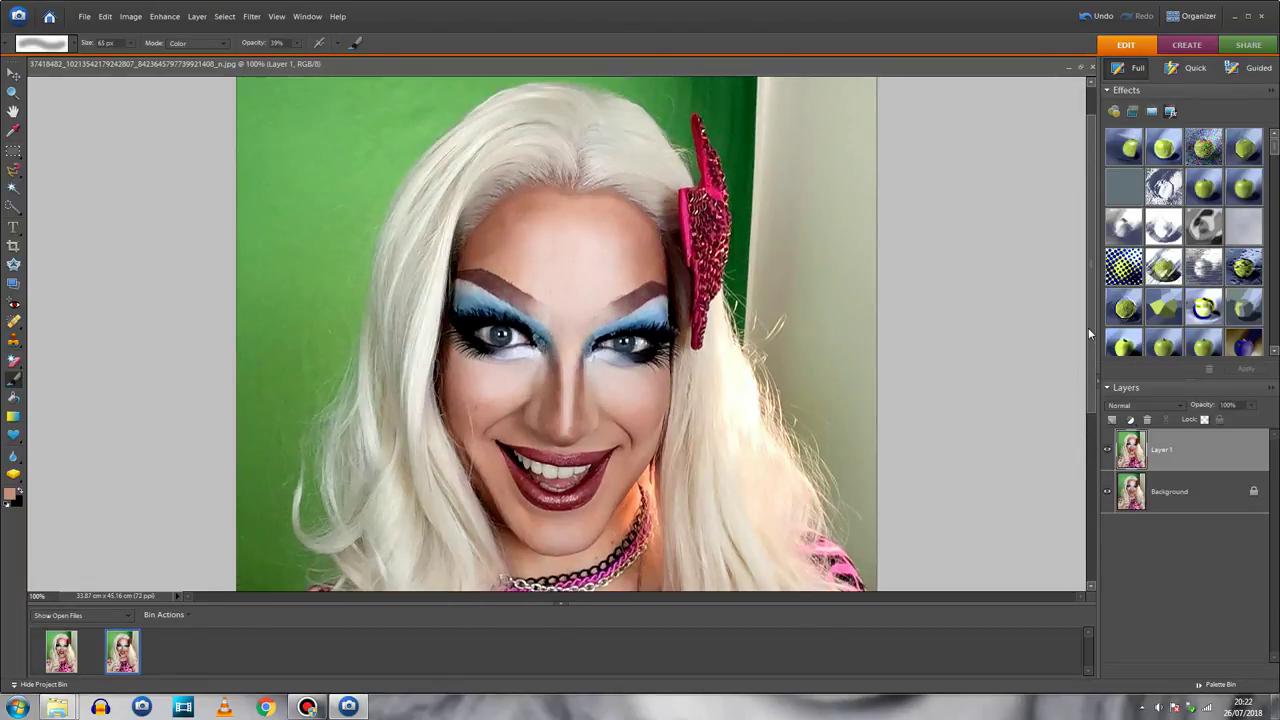
click(1108, 452)
click(1108, 452)
click(1108, 452)
click(1108, 452)
click(1108, 452)
click(1108, 452)
click(1108, 452)
click(1108, 452)
click(1108, 452)
click(1108, 452)
click(1108, 452)
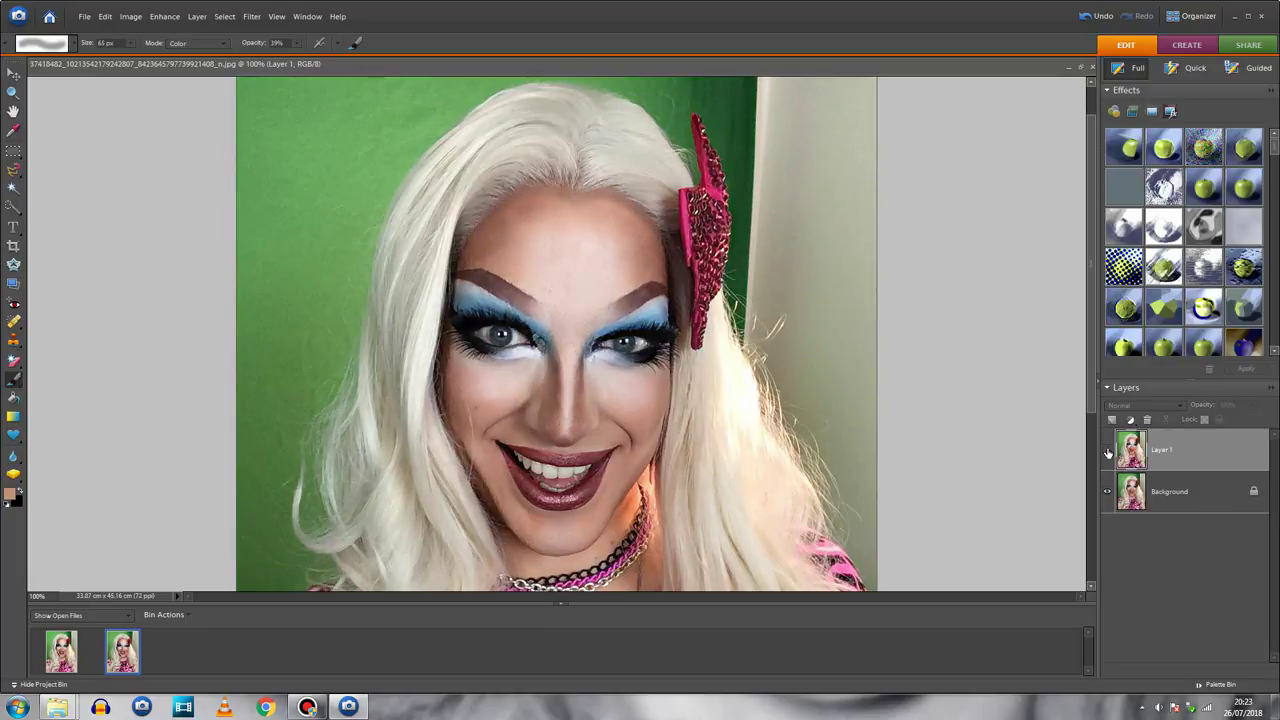
click(1108, 452)
click(1108, 452)
click(1108, 453)
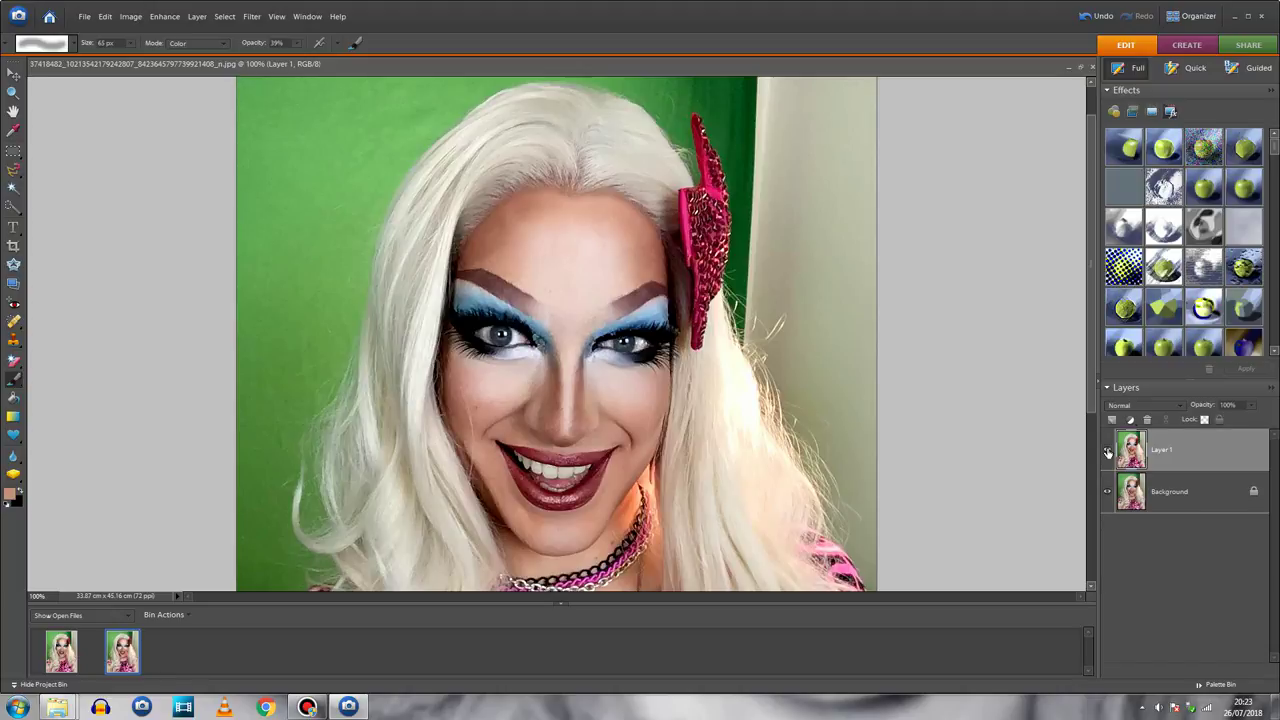
click(1107, 451)
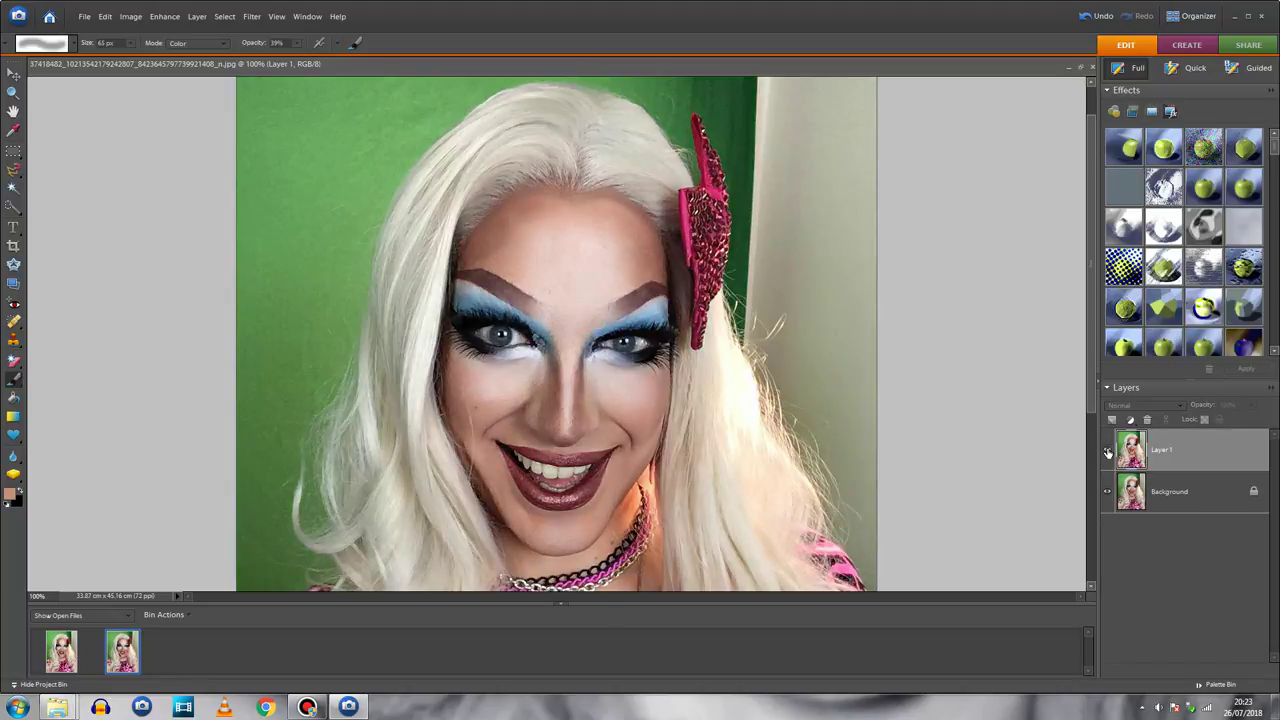
click(1107, 451)
key(ctrl+minus)
key(ctrl+minus)
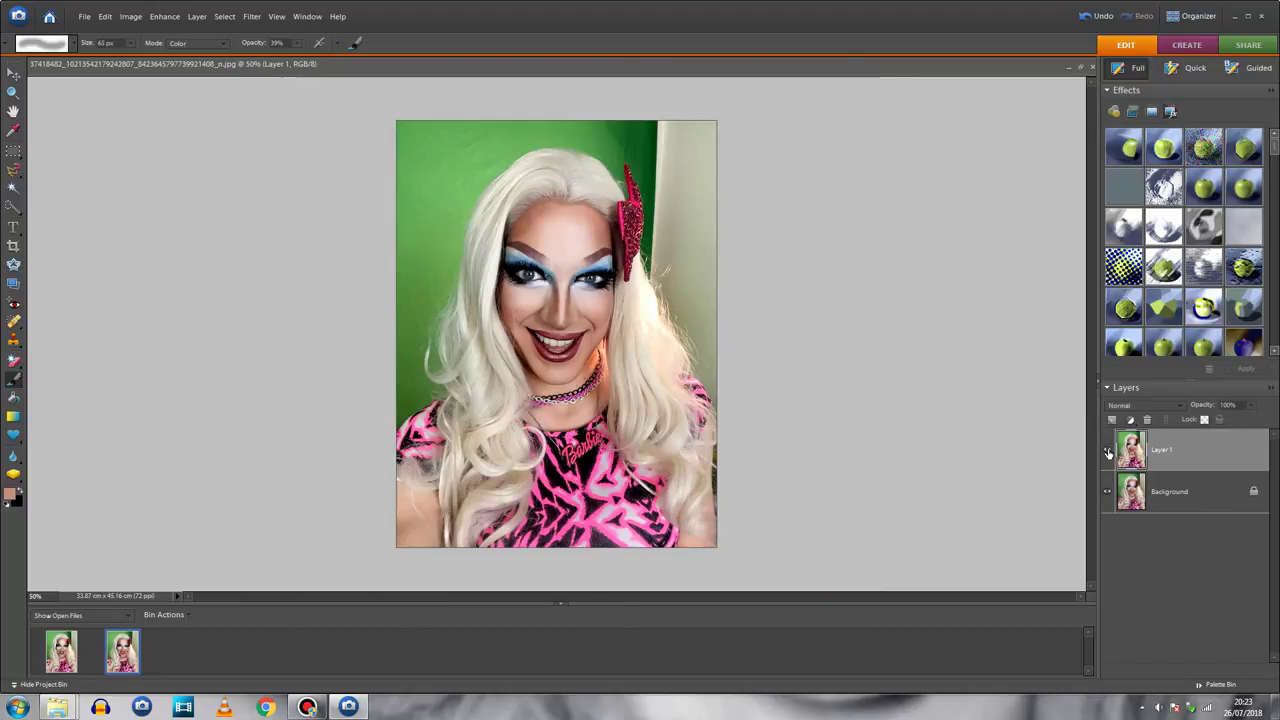